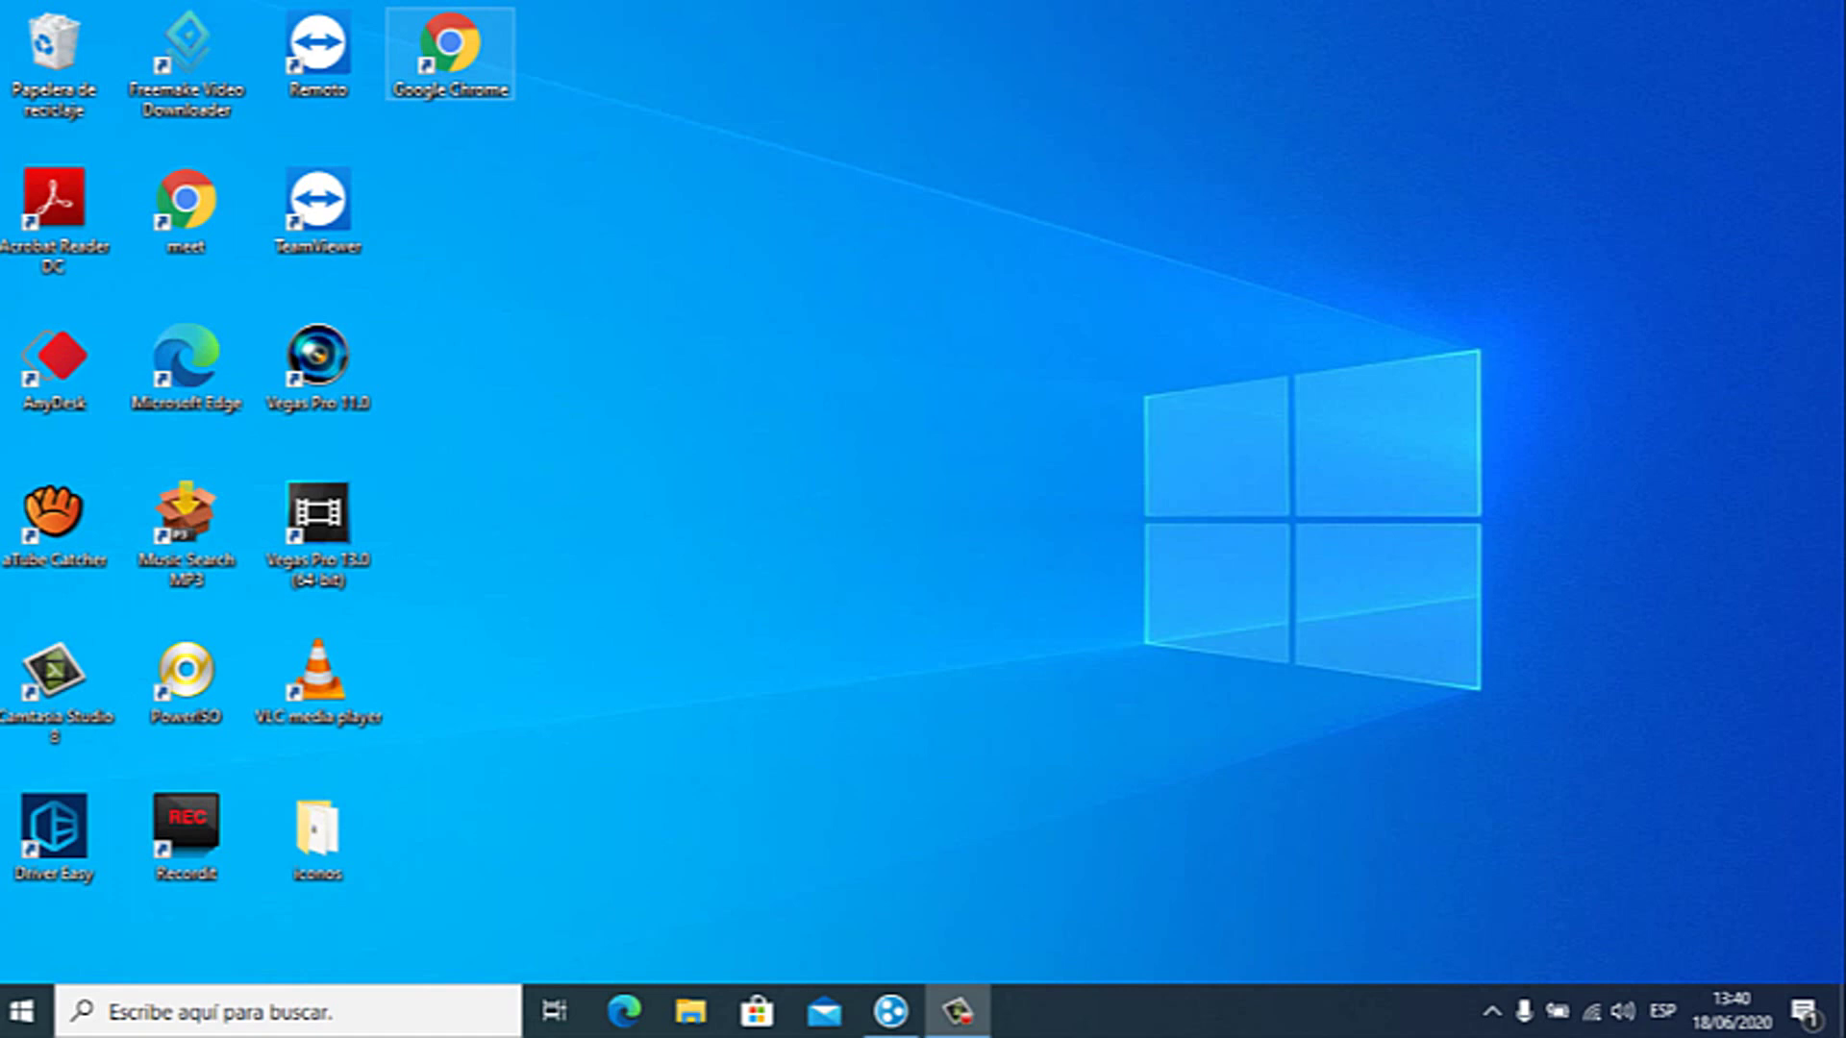
{"action": "double_click", "coordinate": [449, 48]}
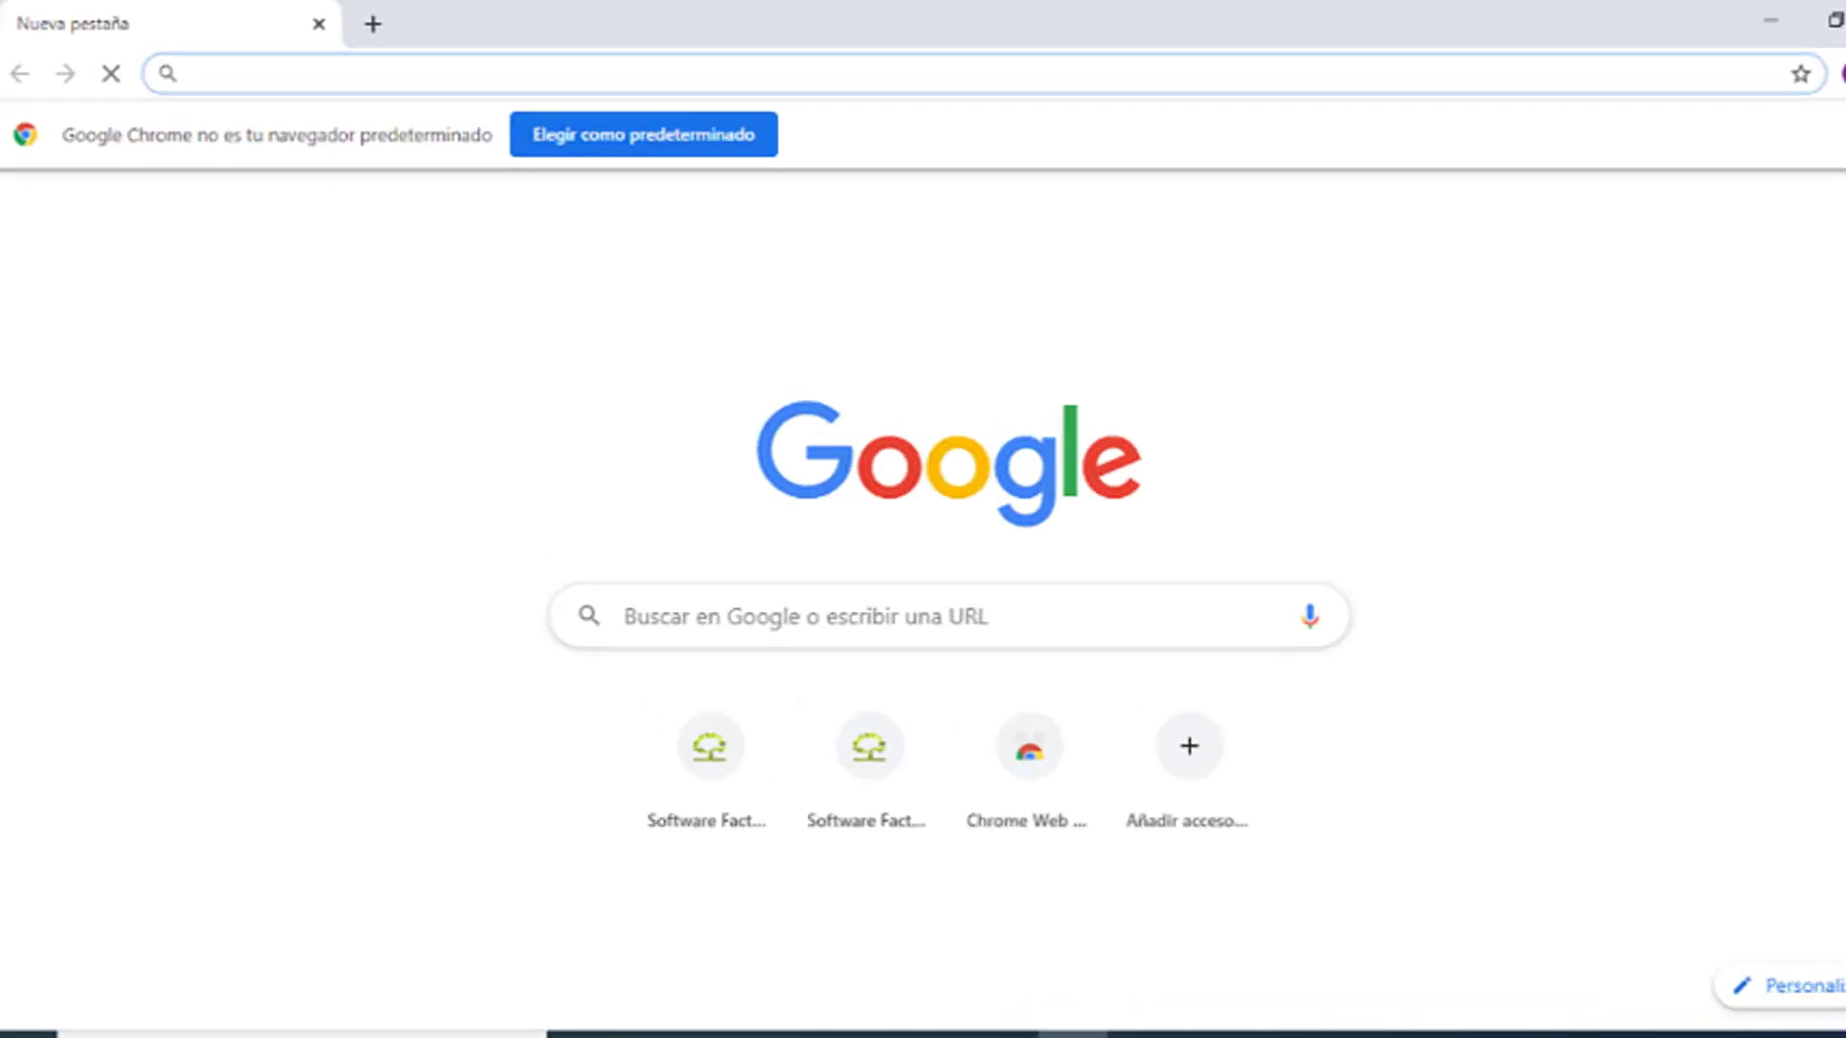
{"action": "type", "text": "www."}
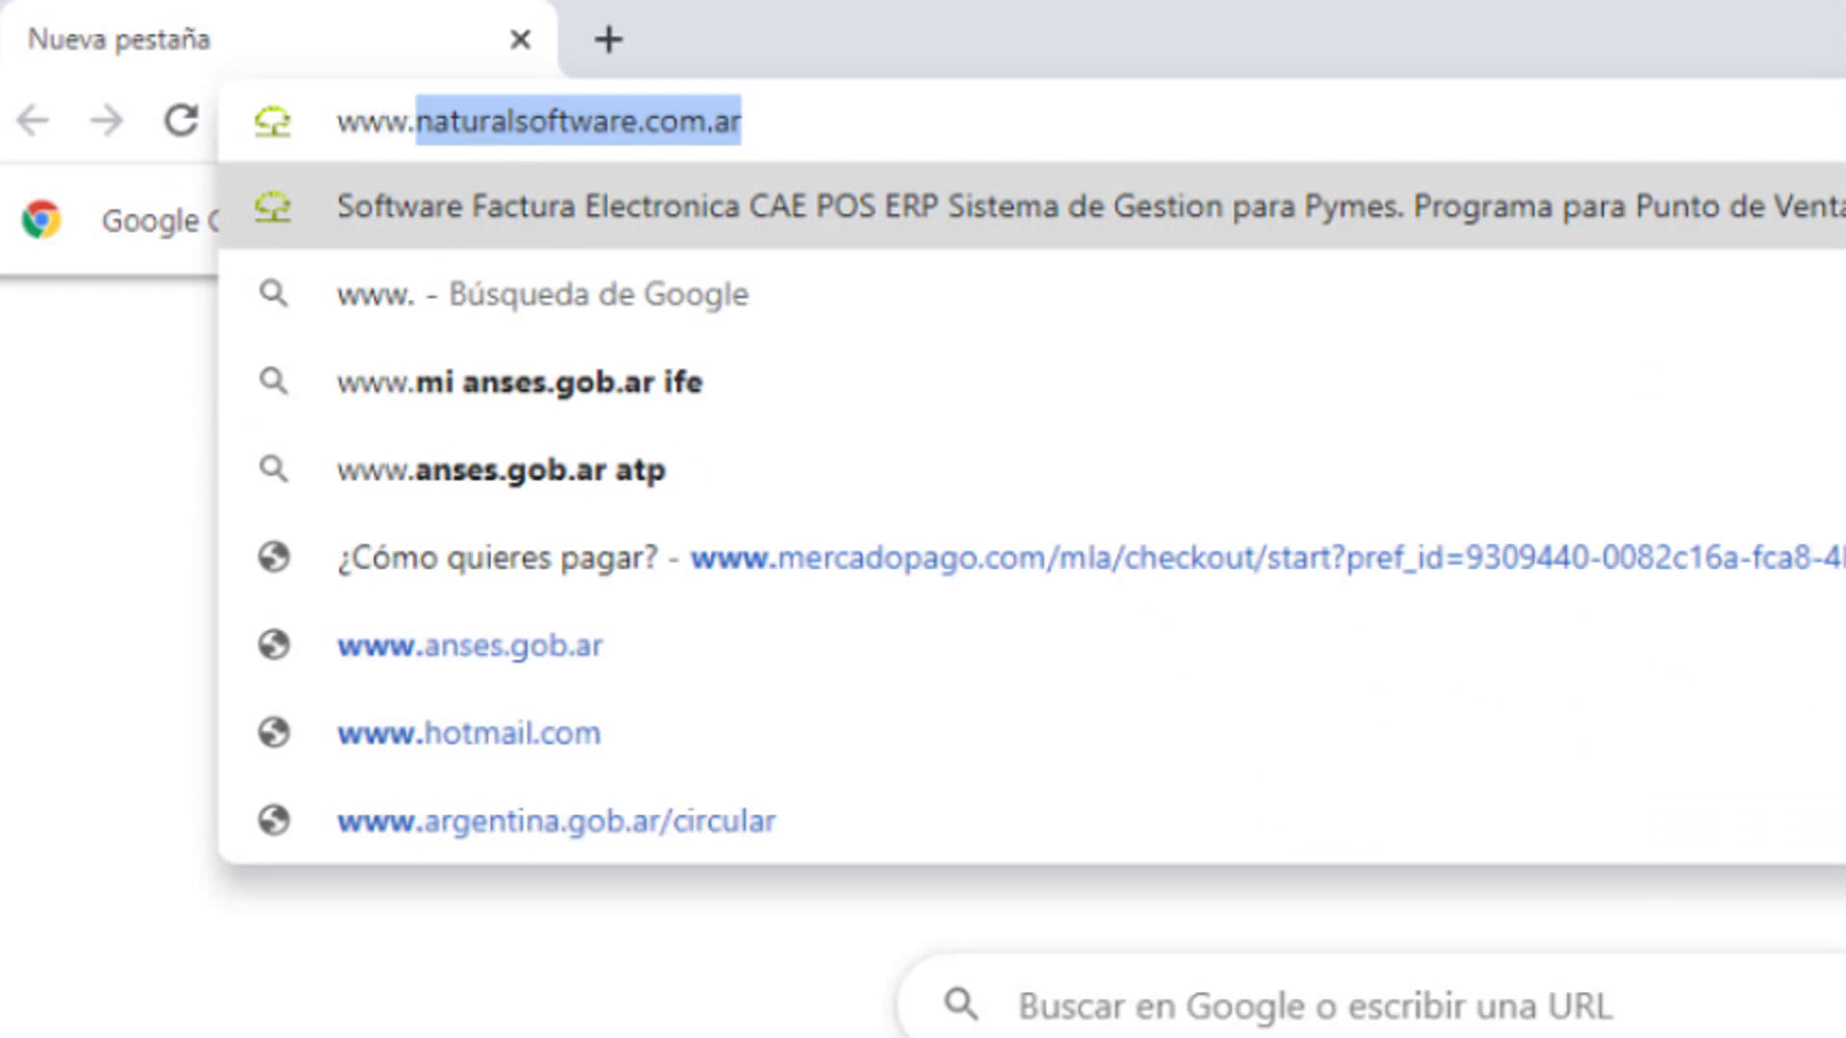
{"action": "key", "text": "Return"}
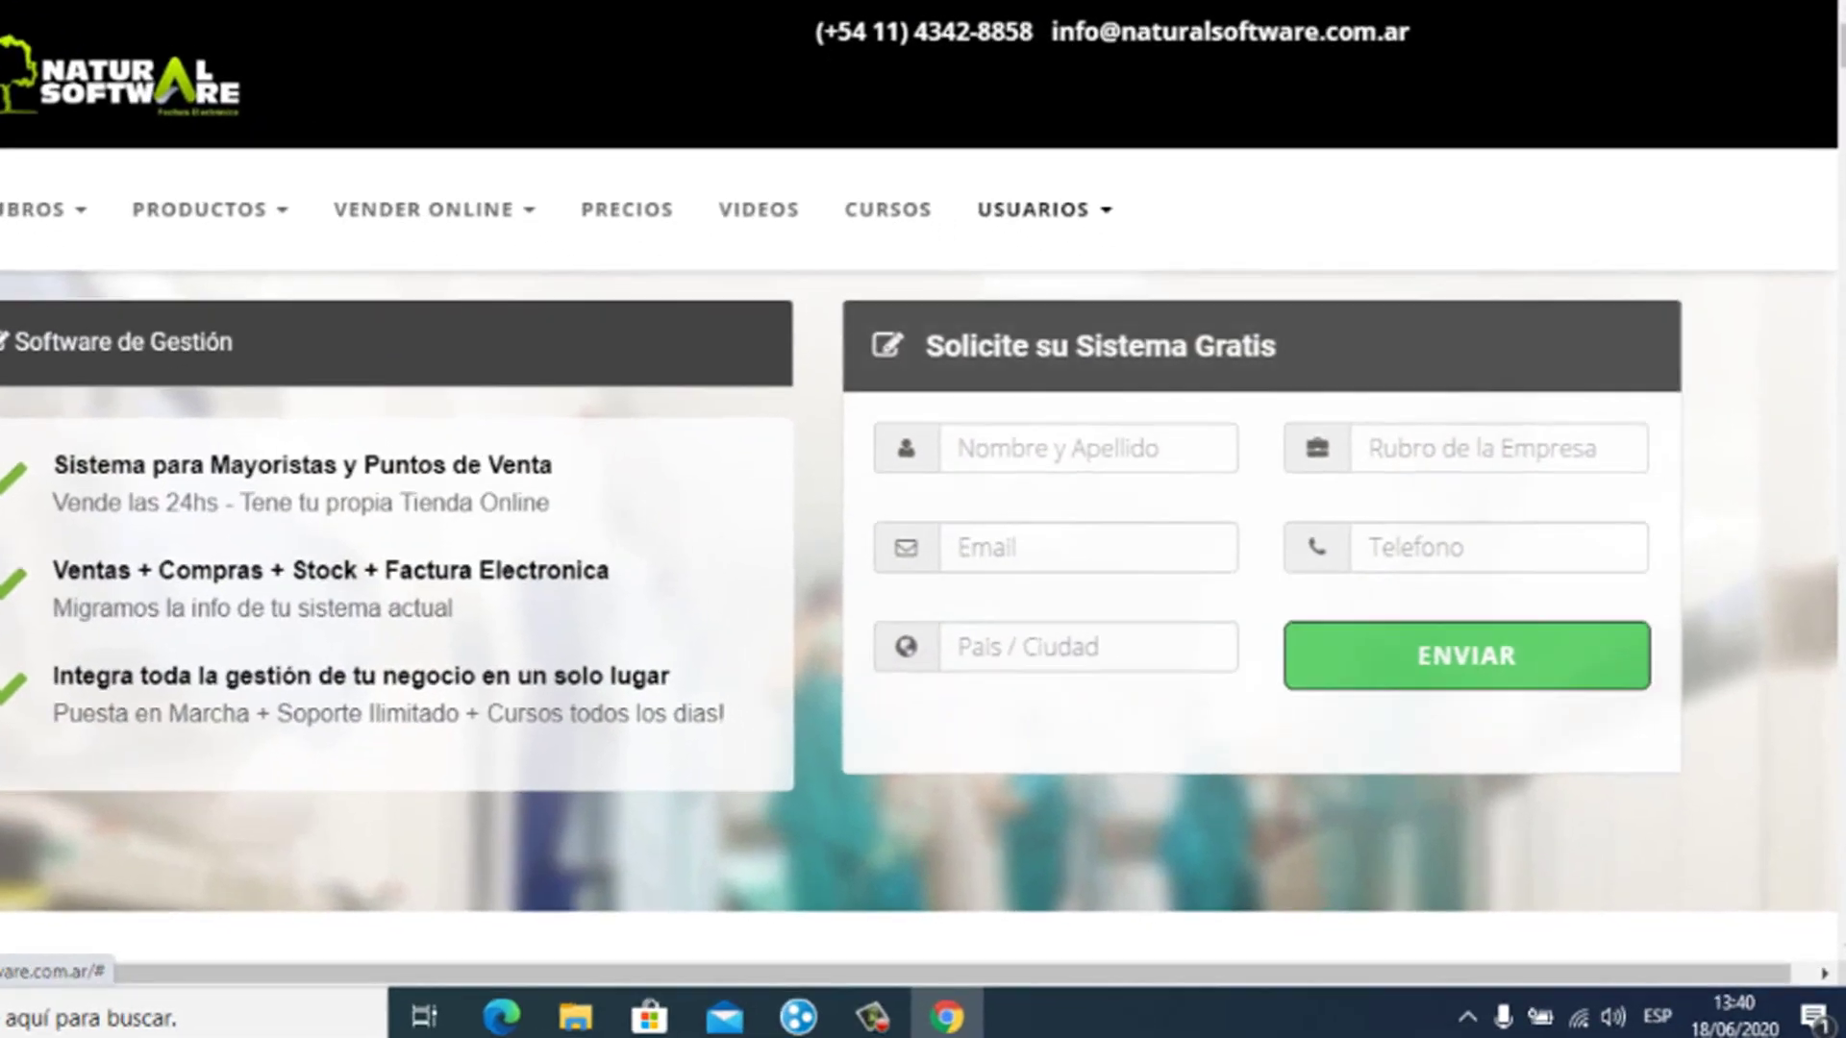
Step: Download the Jazz Gestión installer via USUARIOS > DESCARGAR JAZZ GESTION and show Chrome's downloads list
{"action": "left_click", "coordinate": [1115, 287]}
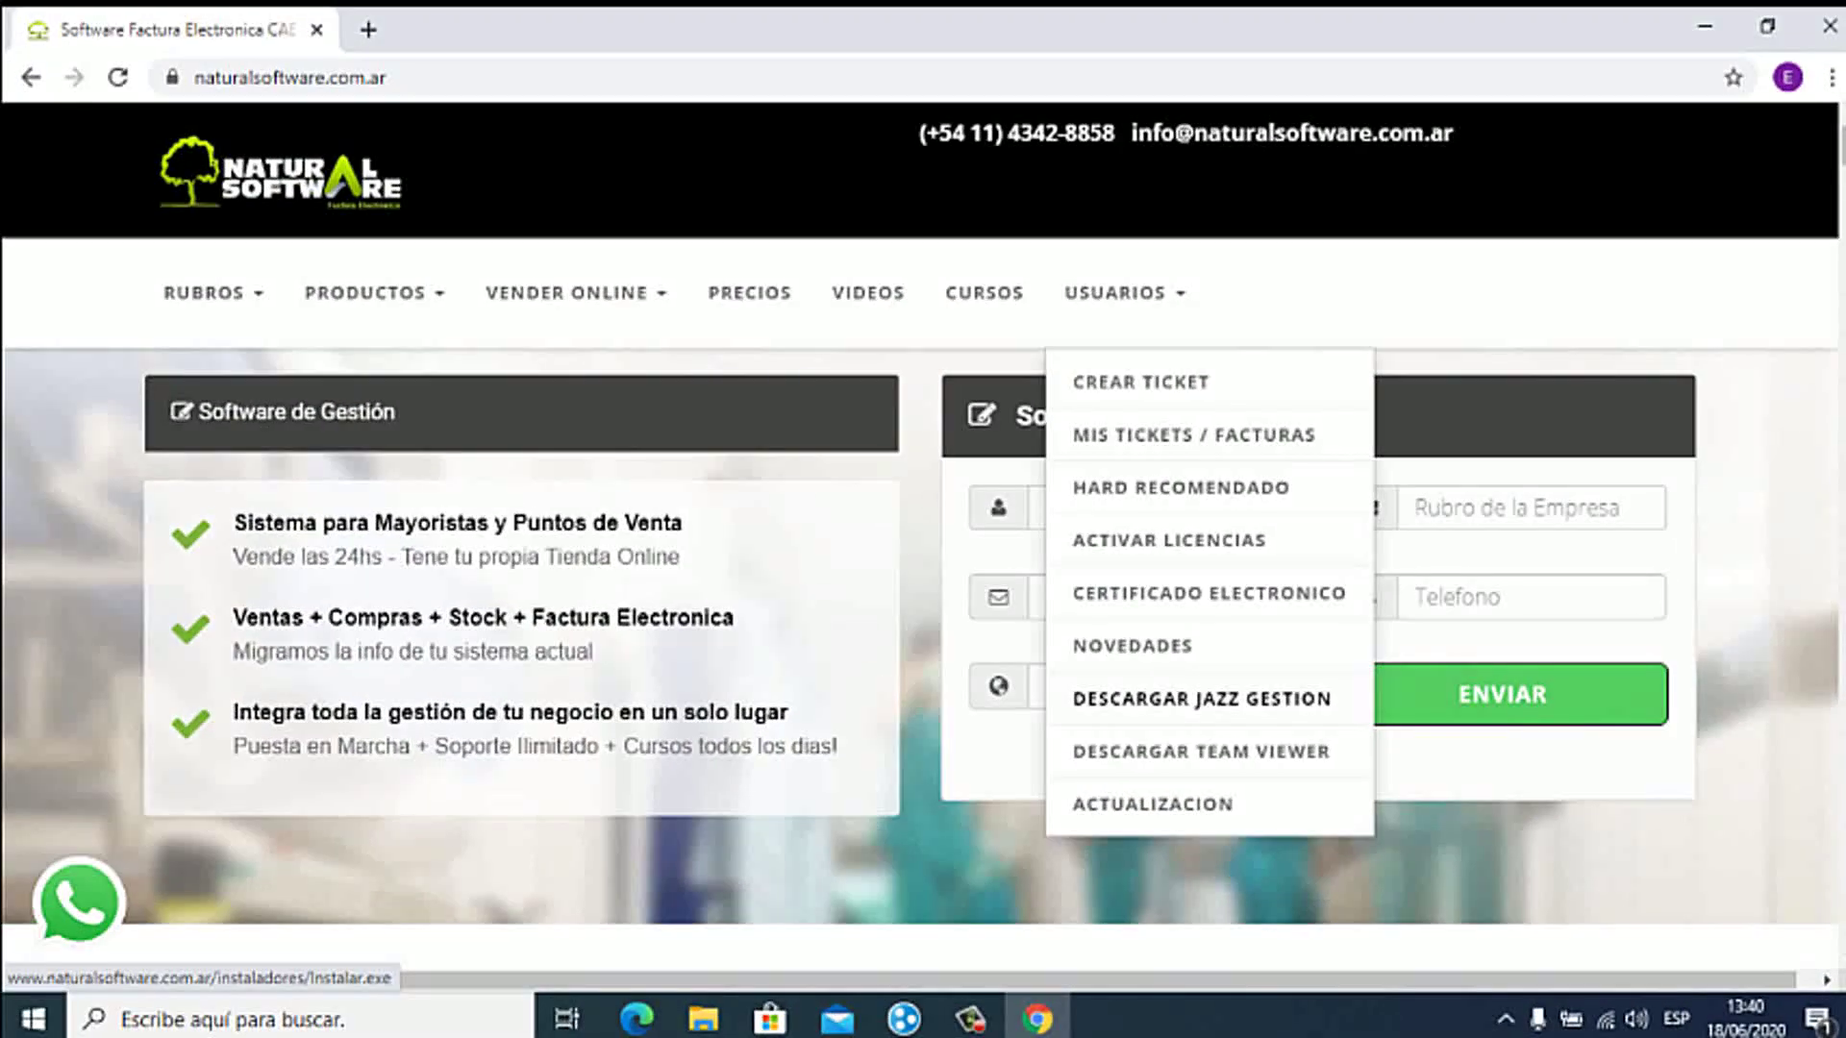
{"action": "left_click", "coordinate": [1201, 698]}
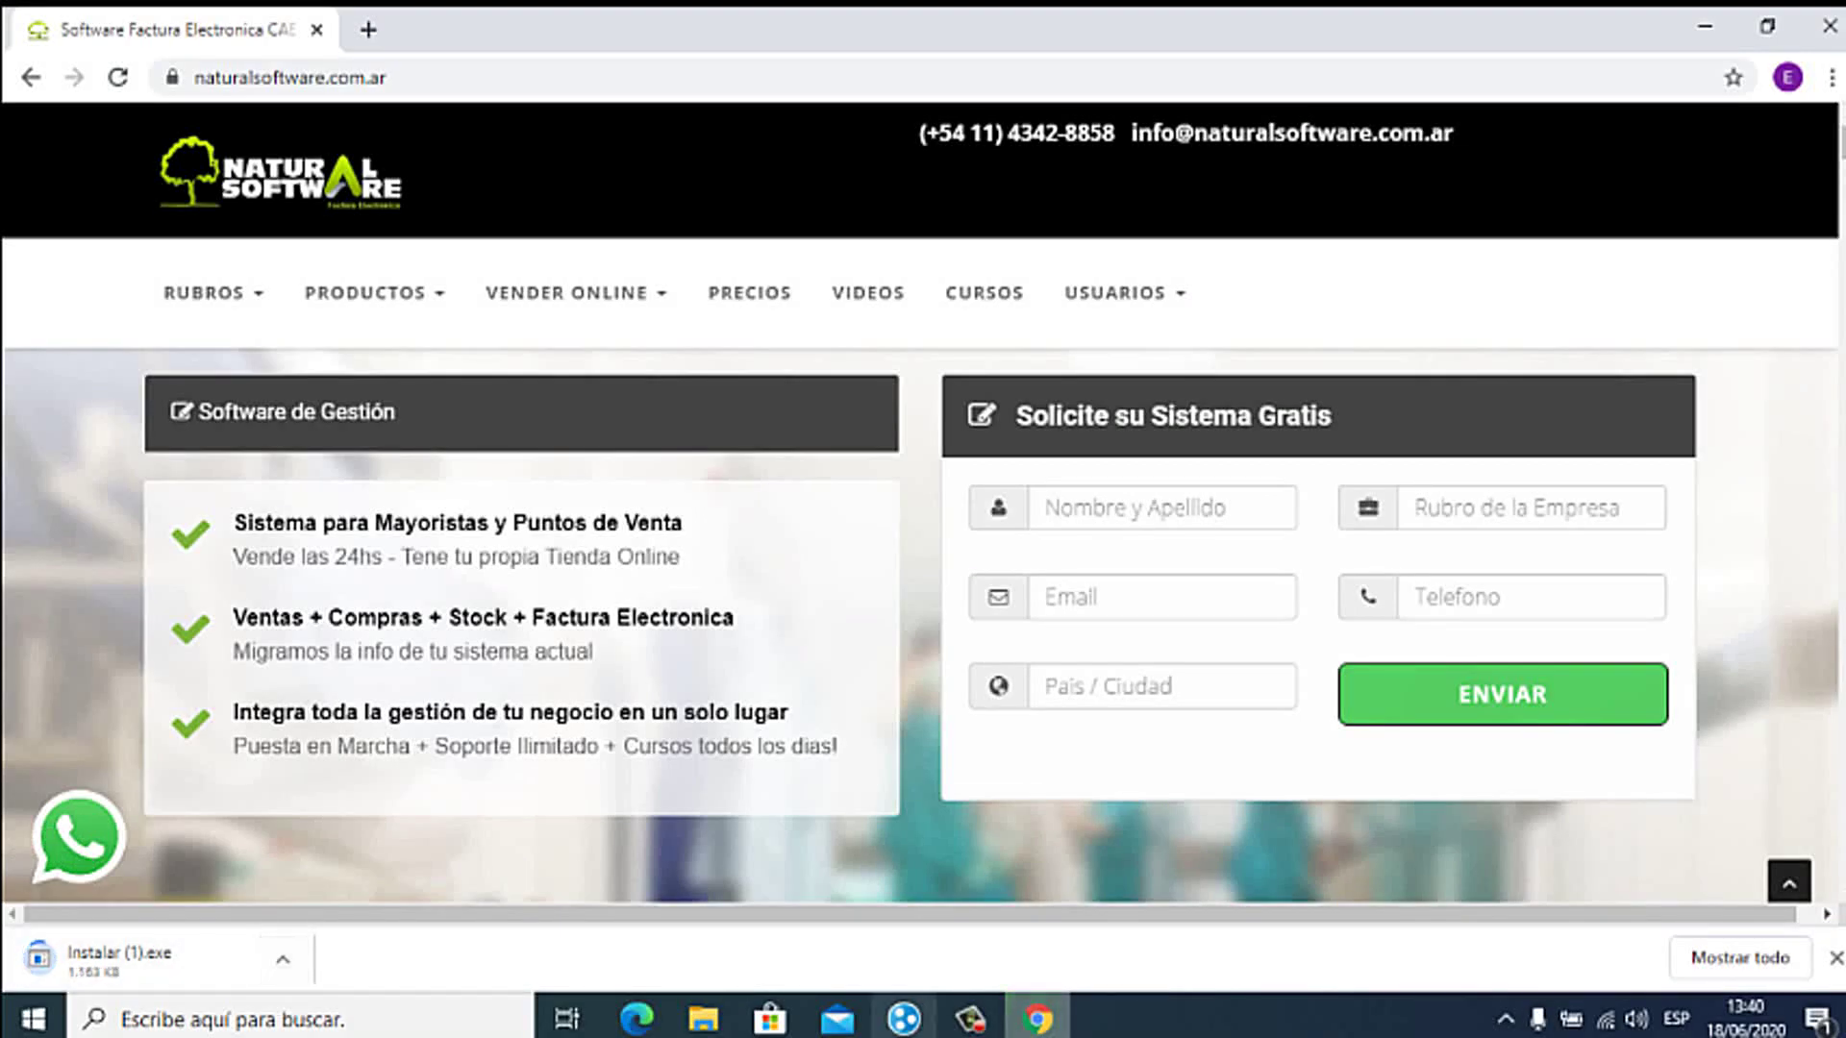
{"action": "left_click", "coordinate": [1740, 957]}
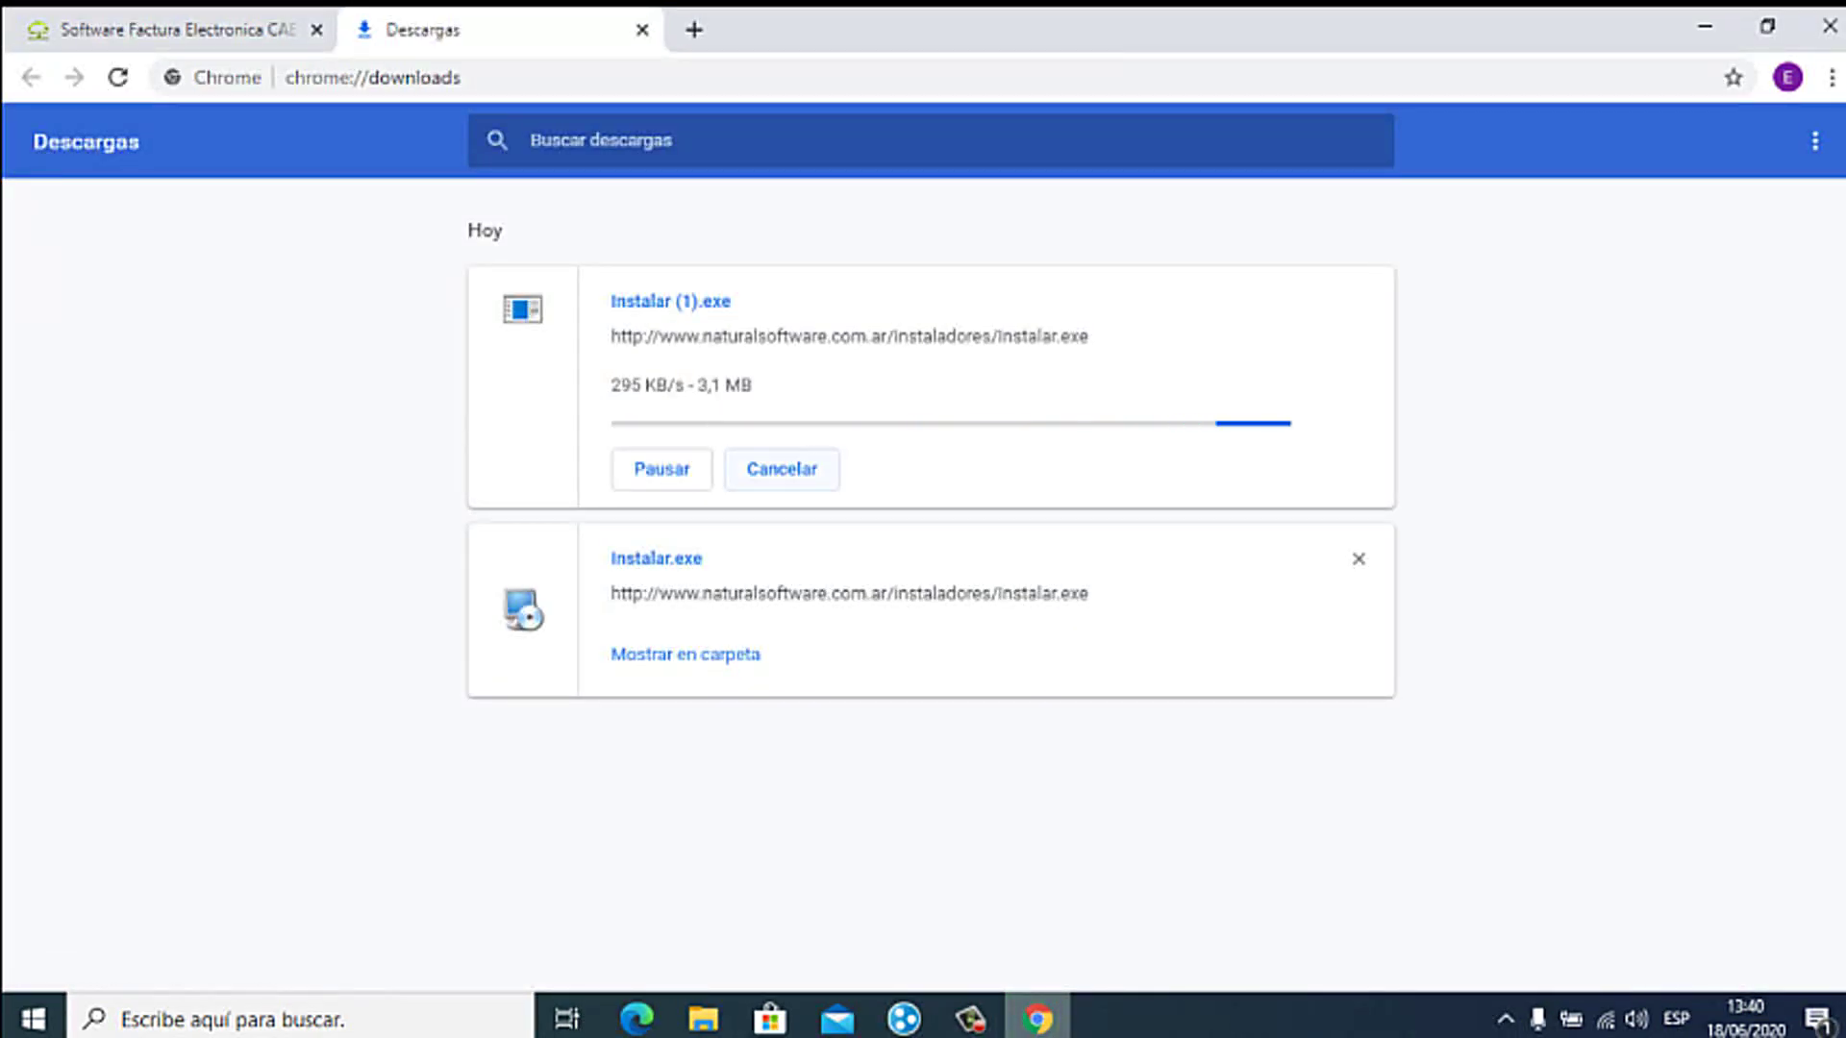
Step: Cancel the duplicate Instalar (1).exe download and run Instalar.exe as administrator
{"action": "left_click", "coordinate": [781, 469]}
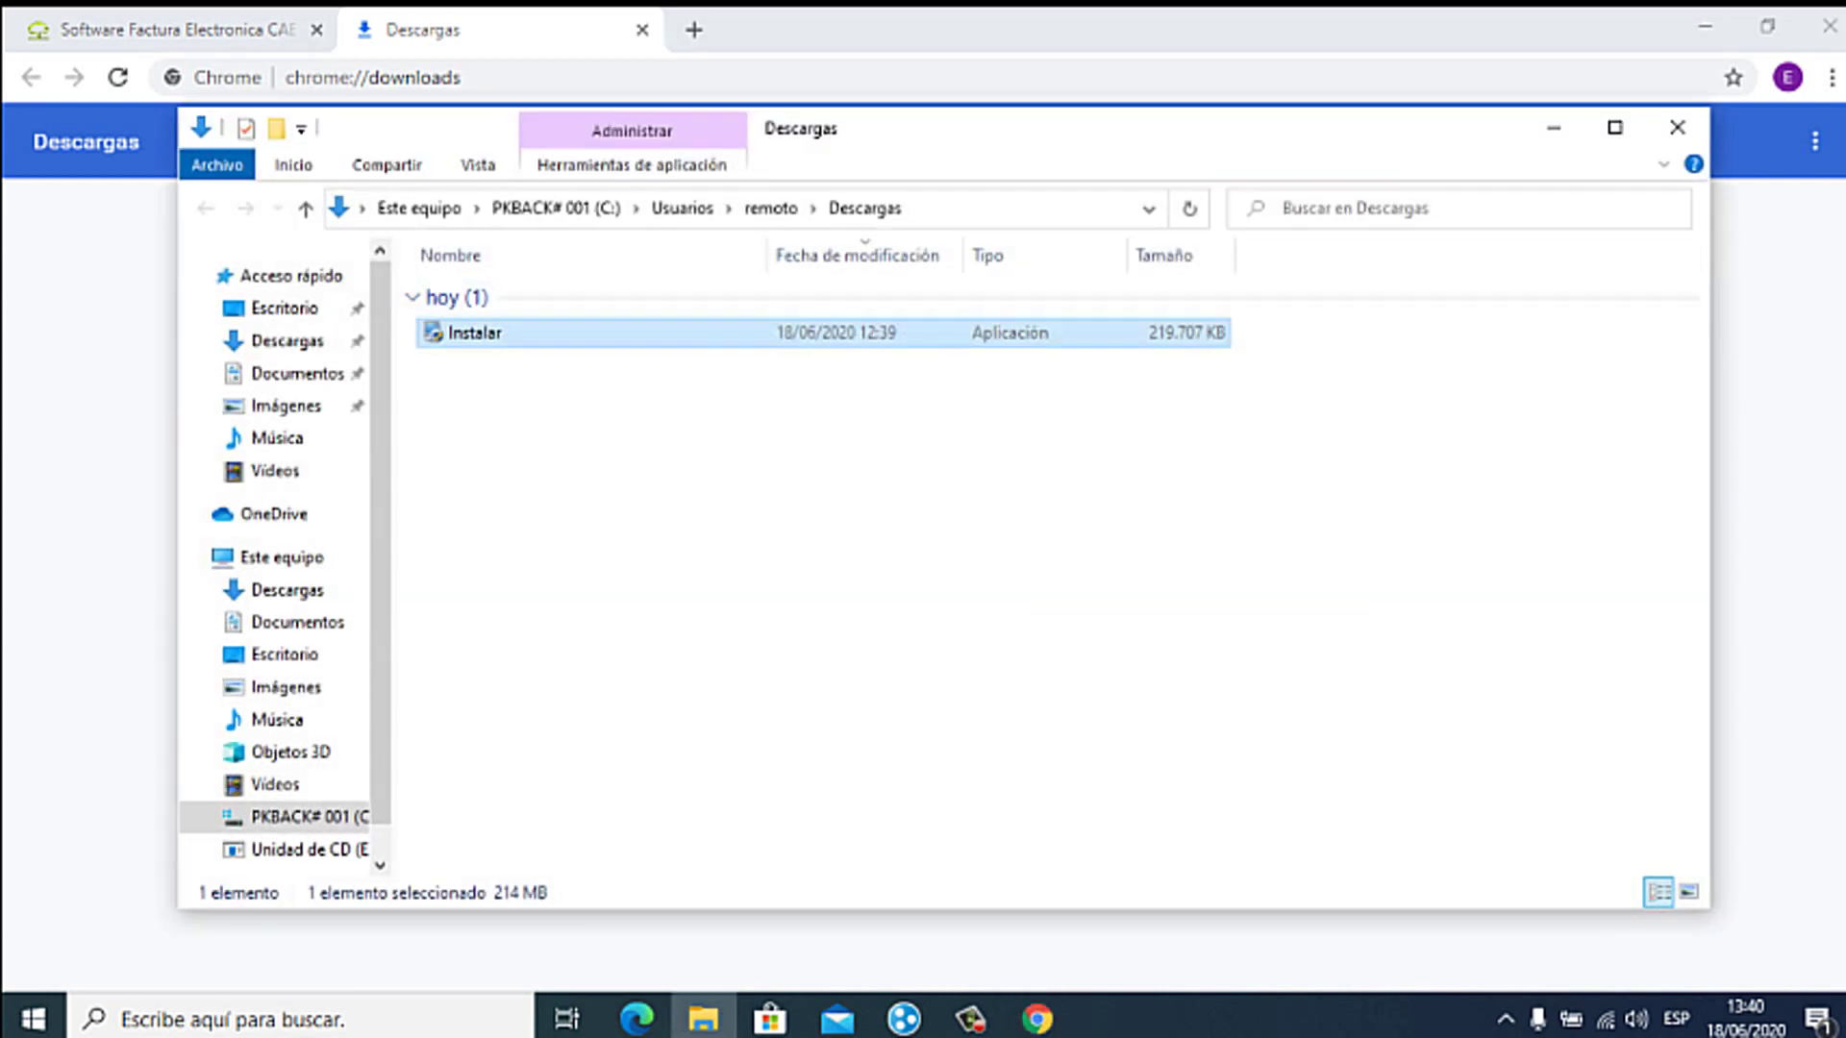
{"action": "right_click", "coordinate": [474, 332]}
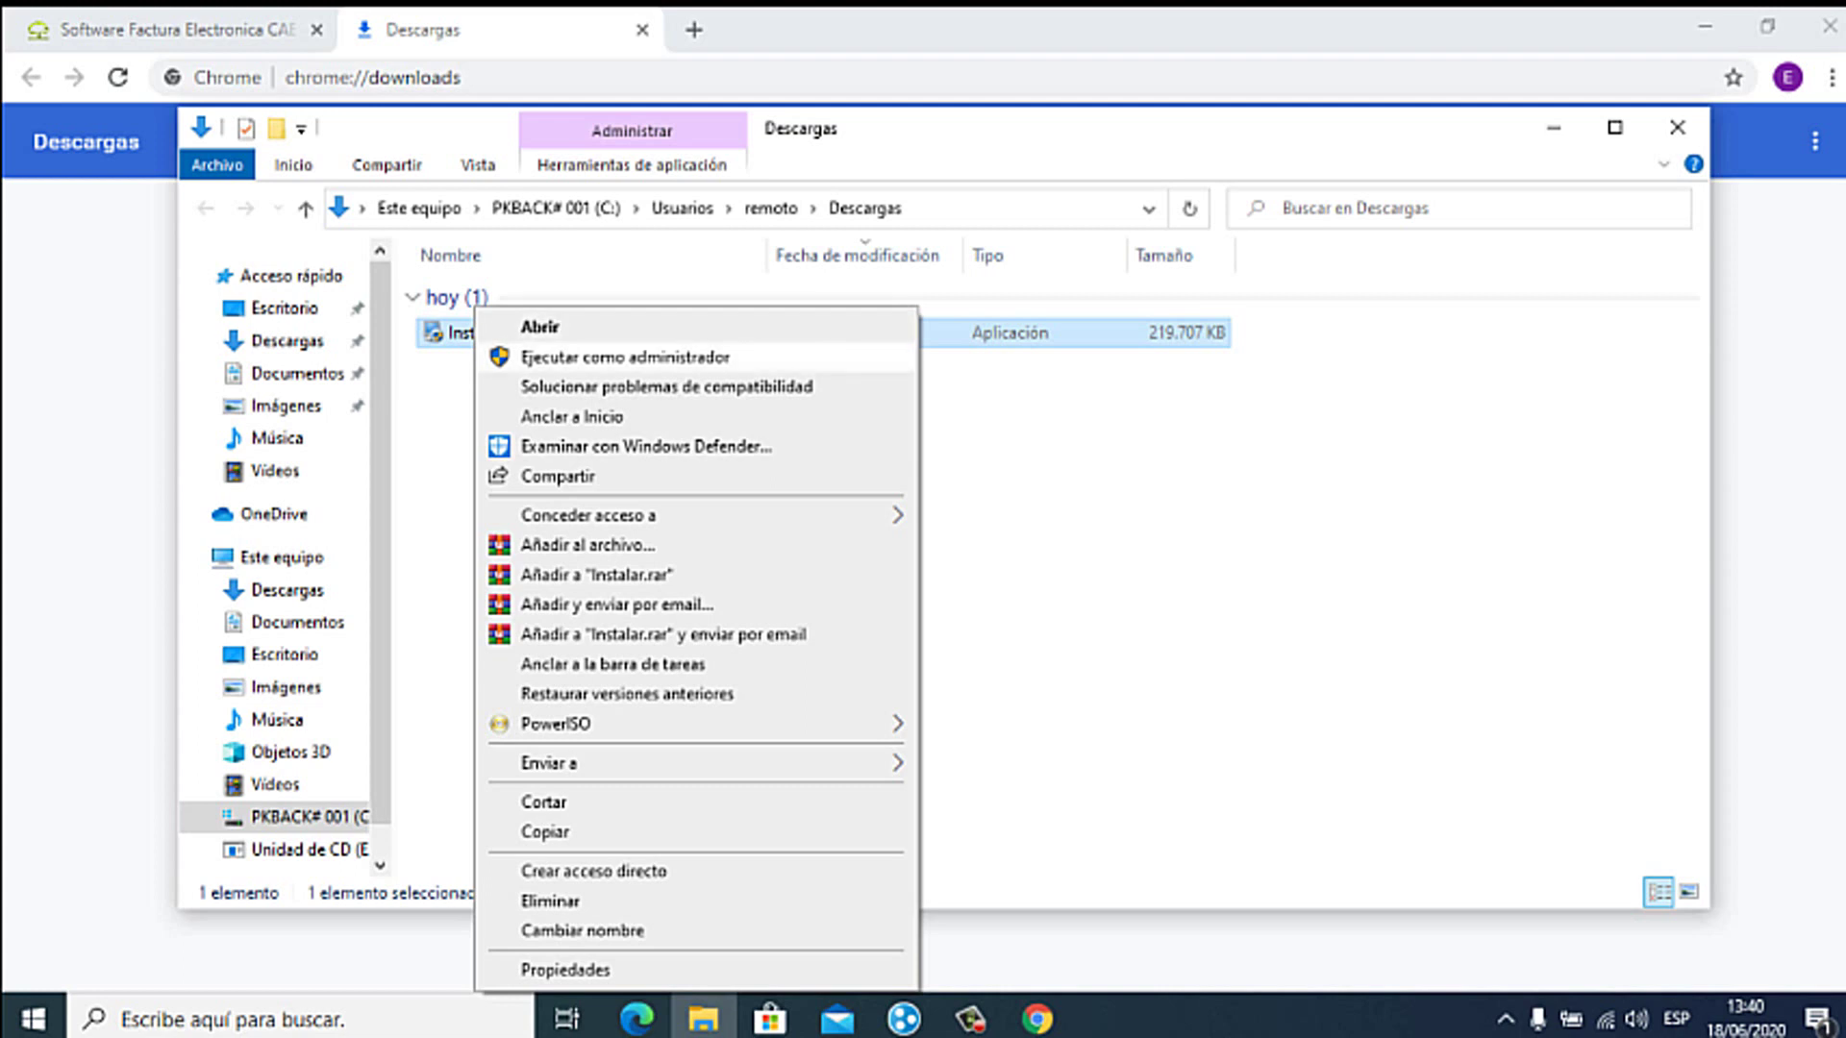
{"action": "key", "text": "Return"}
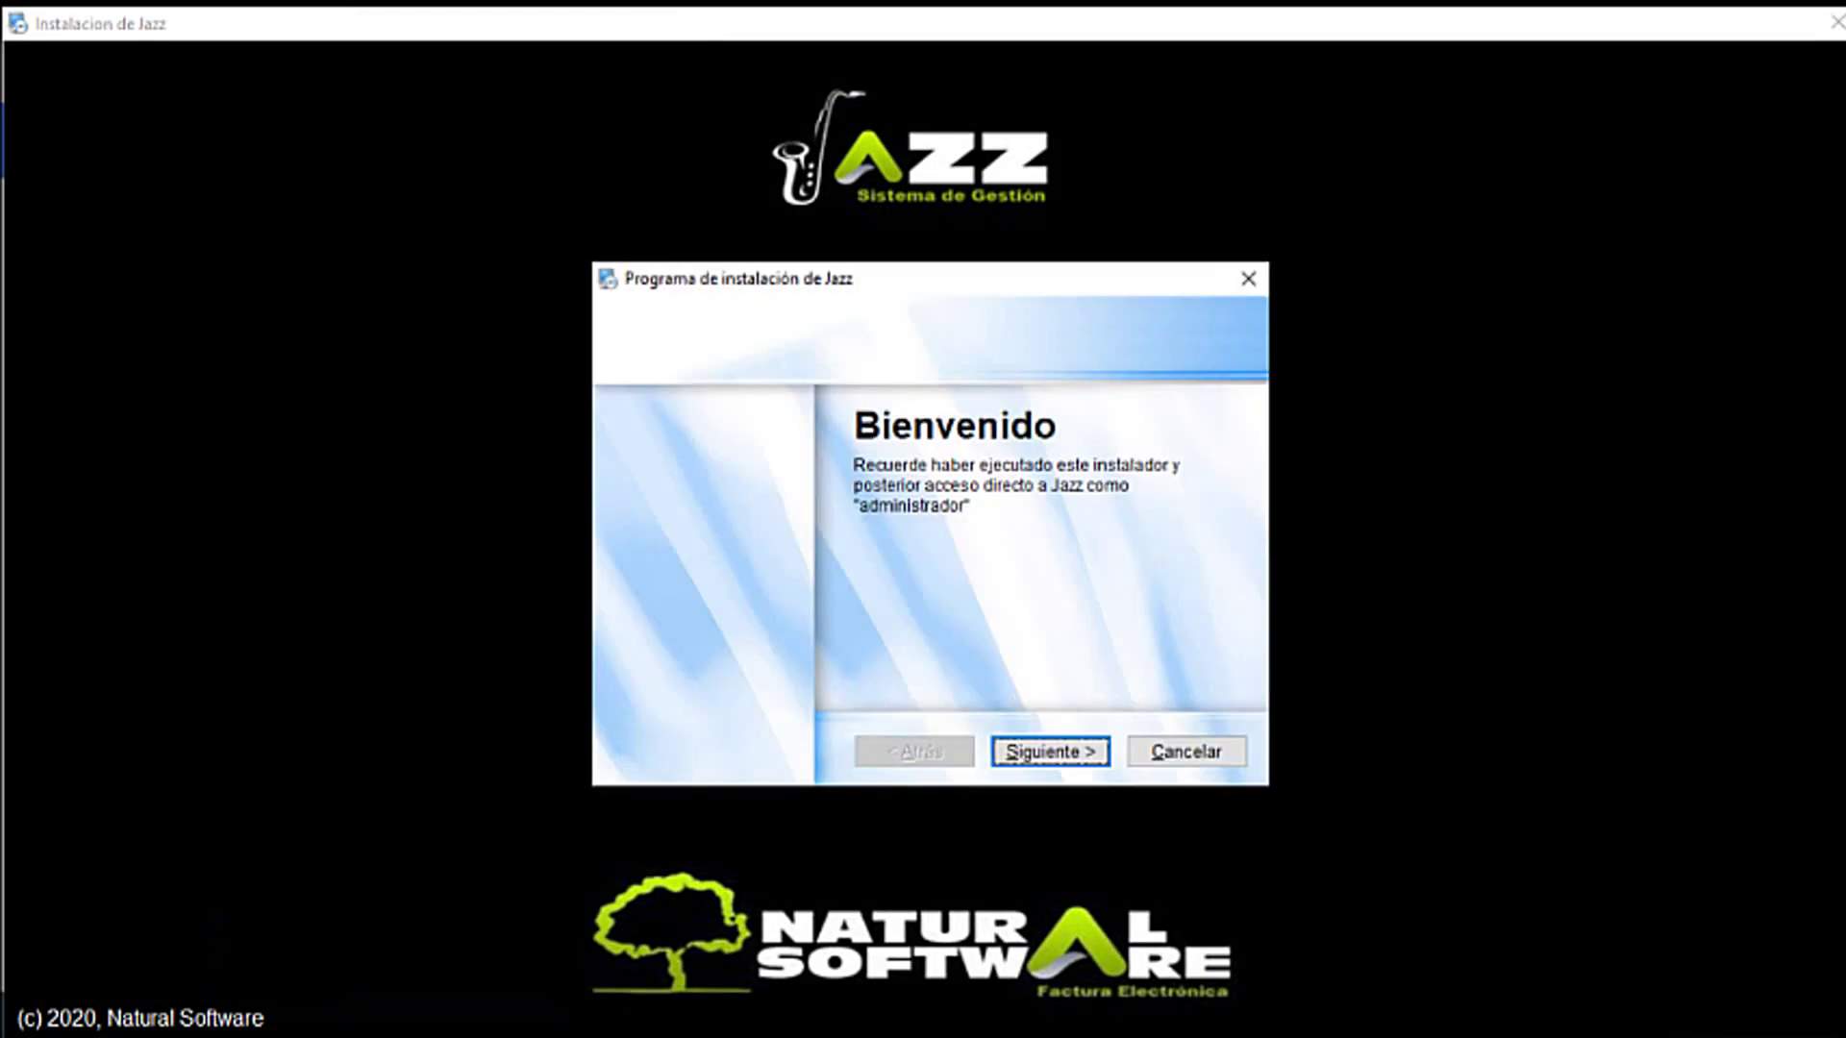
Step: Get past the welcome page and accept the Jazz licence terms (Acepto)
{"action": "key", "text": "Return"}
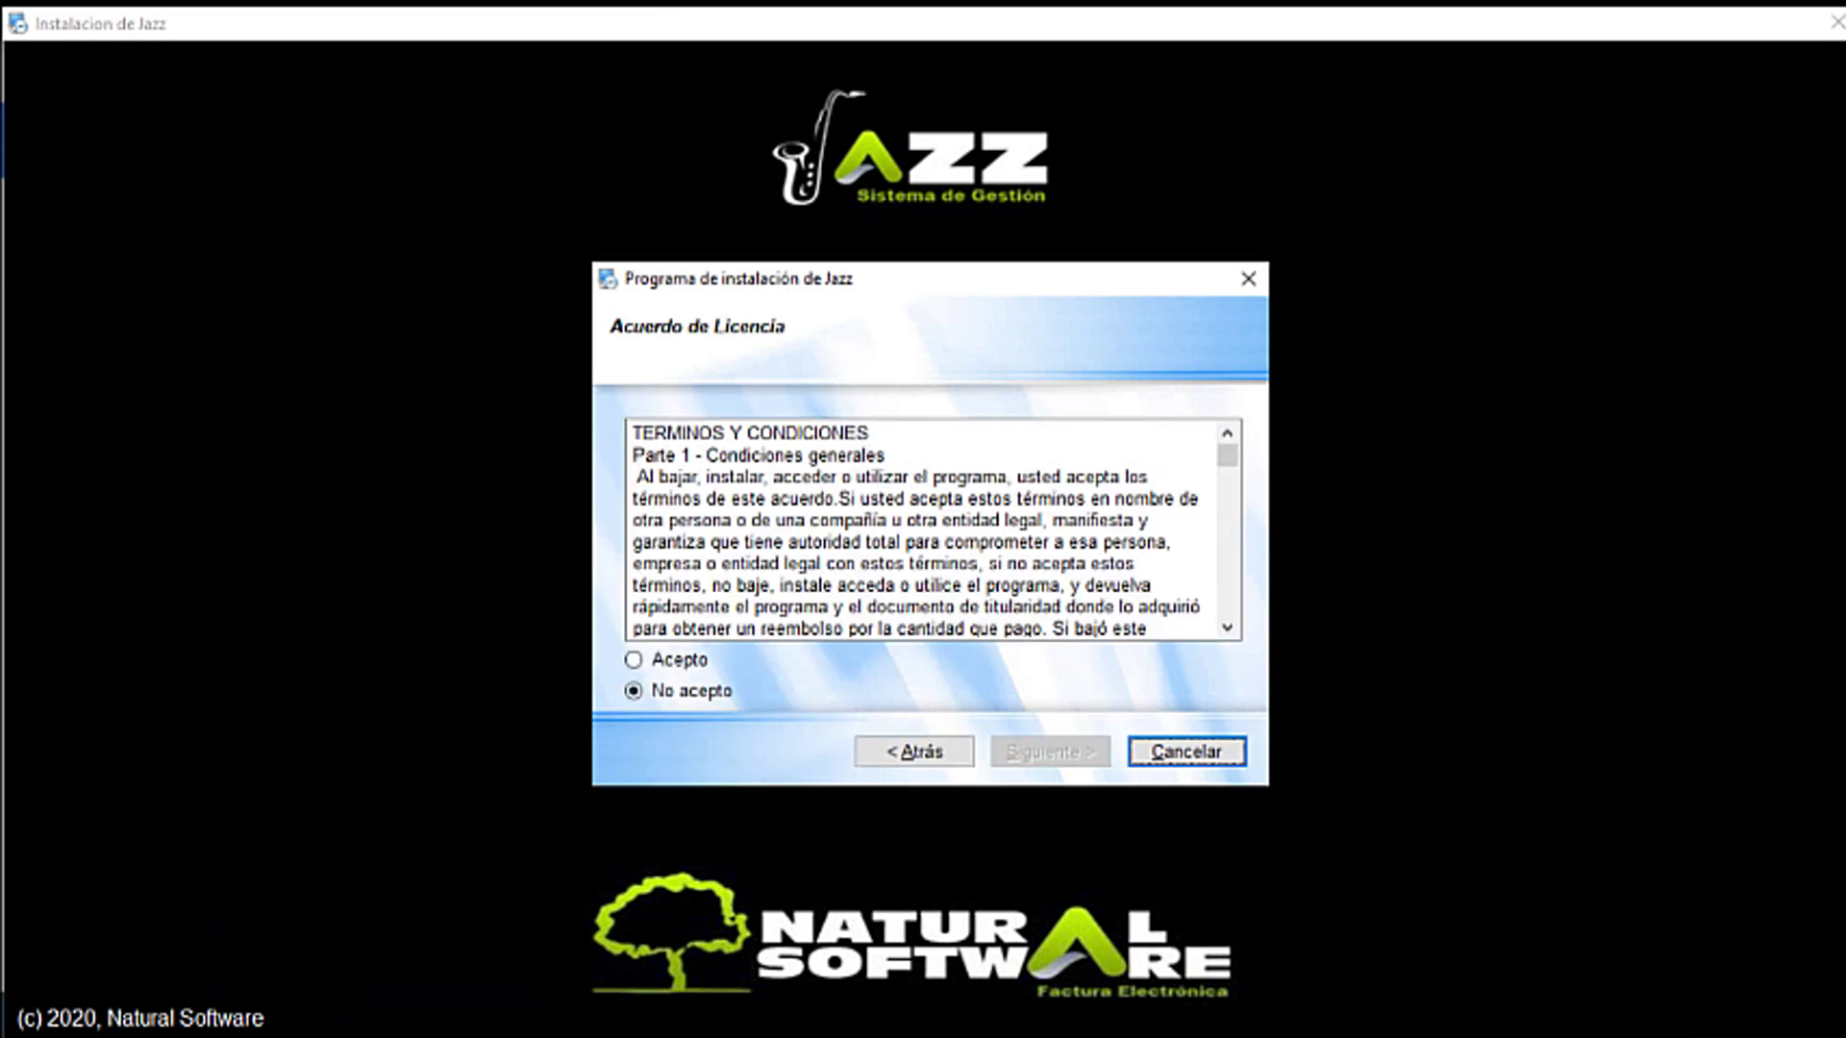
{"action": "key", "text": "Tab"}
{"action": "key", "text": "Up"}
{"action": "key", "text": "Return"}
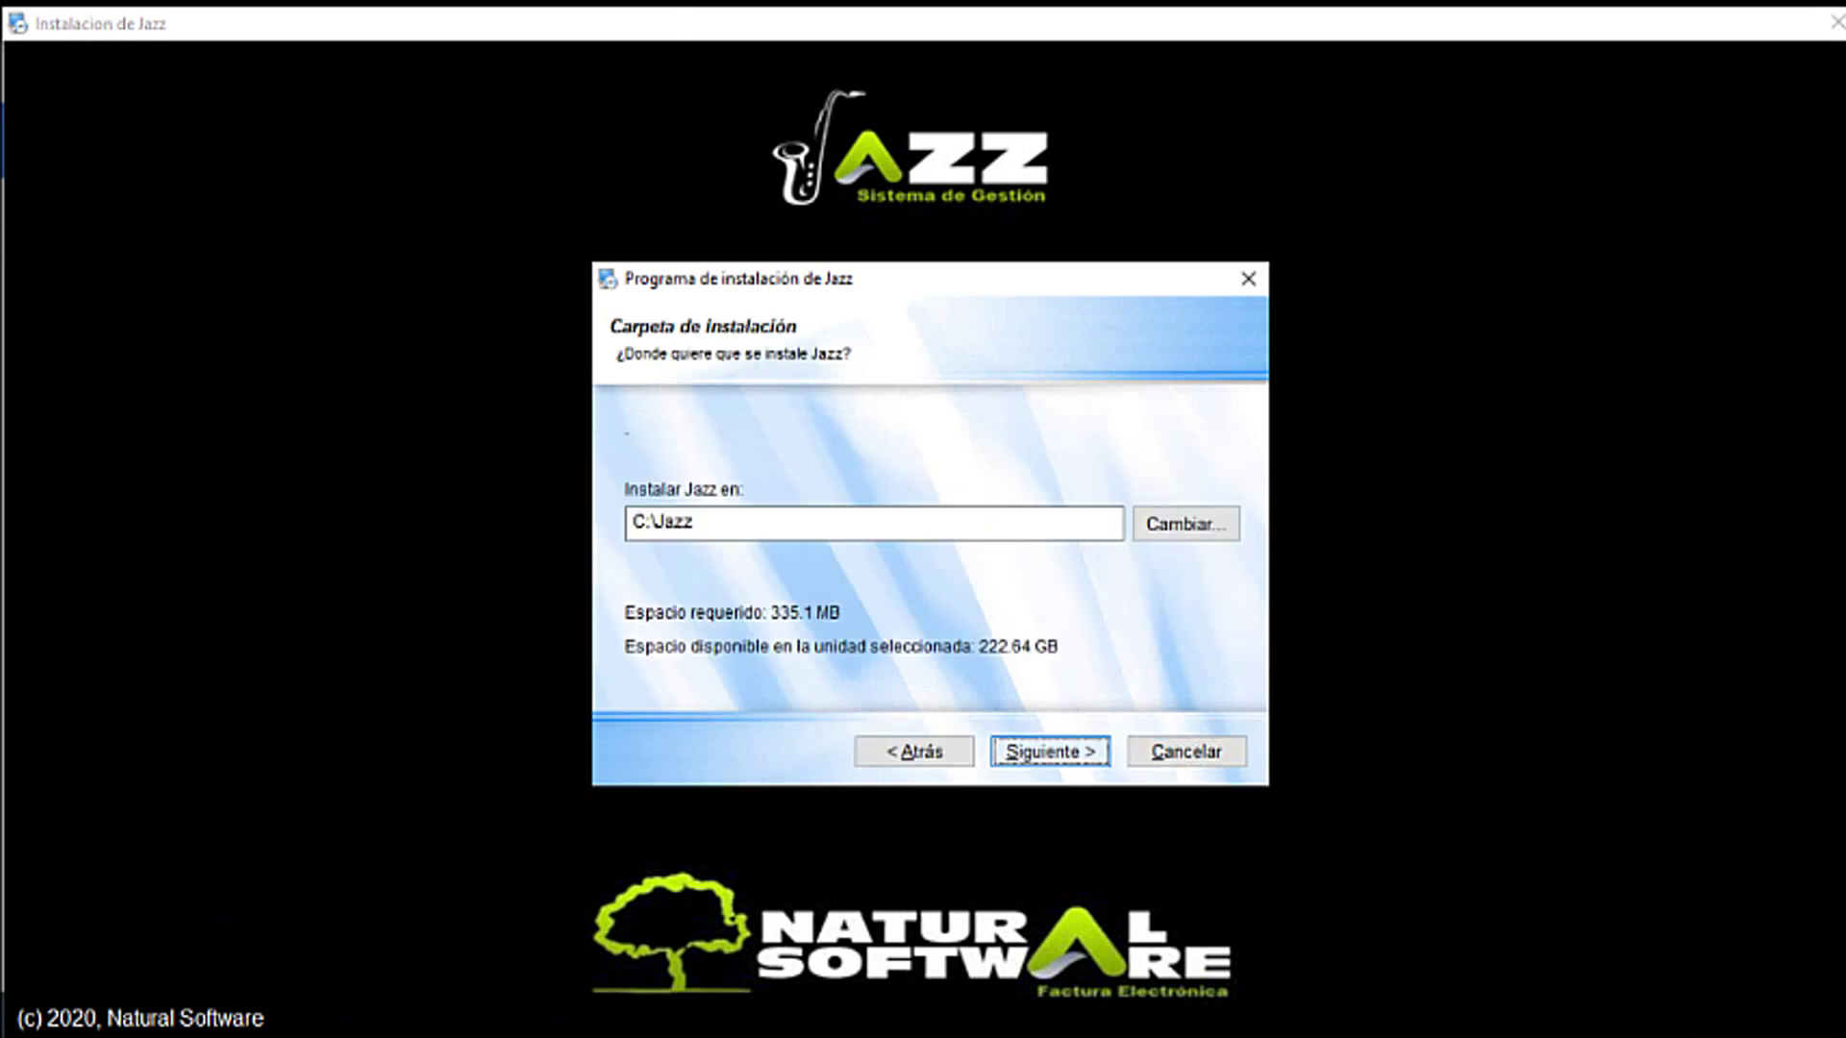
Step: Keep C:\Jazz as the installation folder and start the installation
{"action": "key", "text": "Tab"}
{"action": "key", "text": "Tab"}
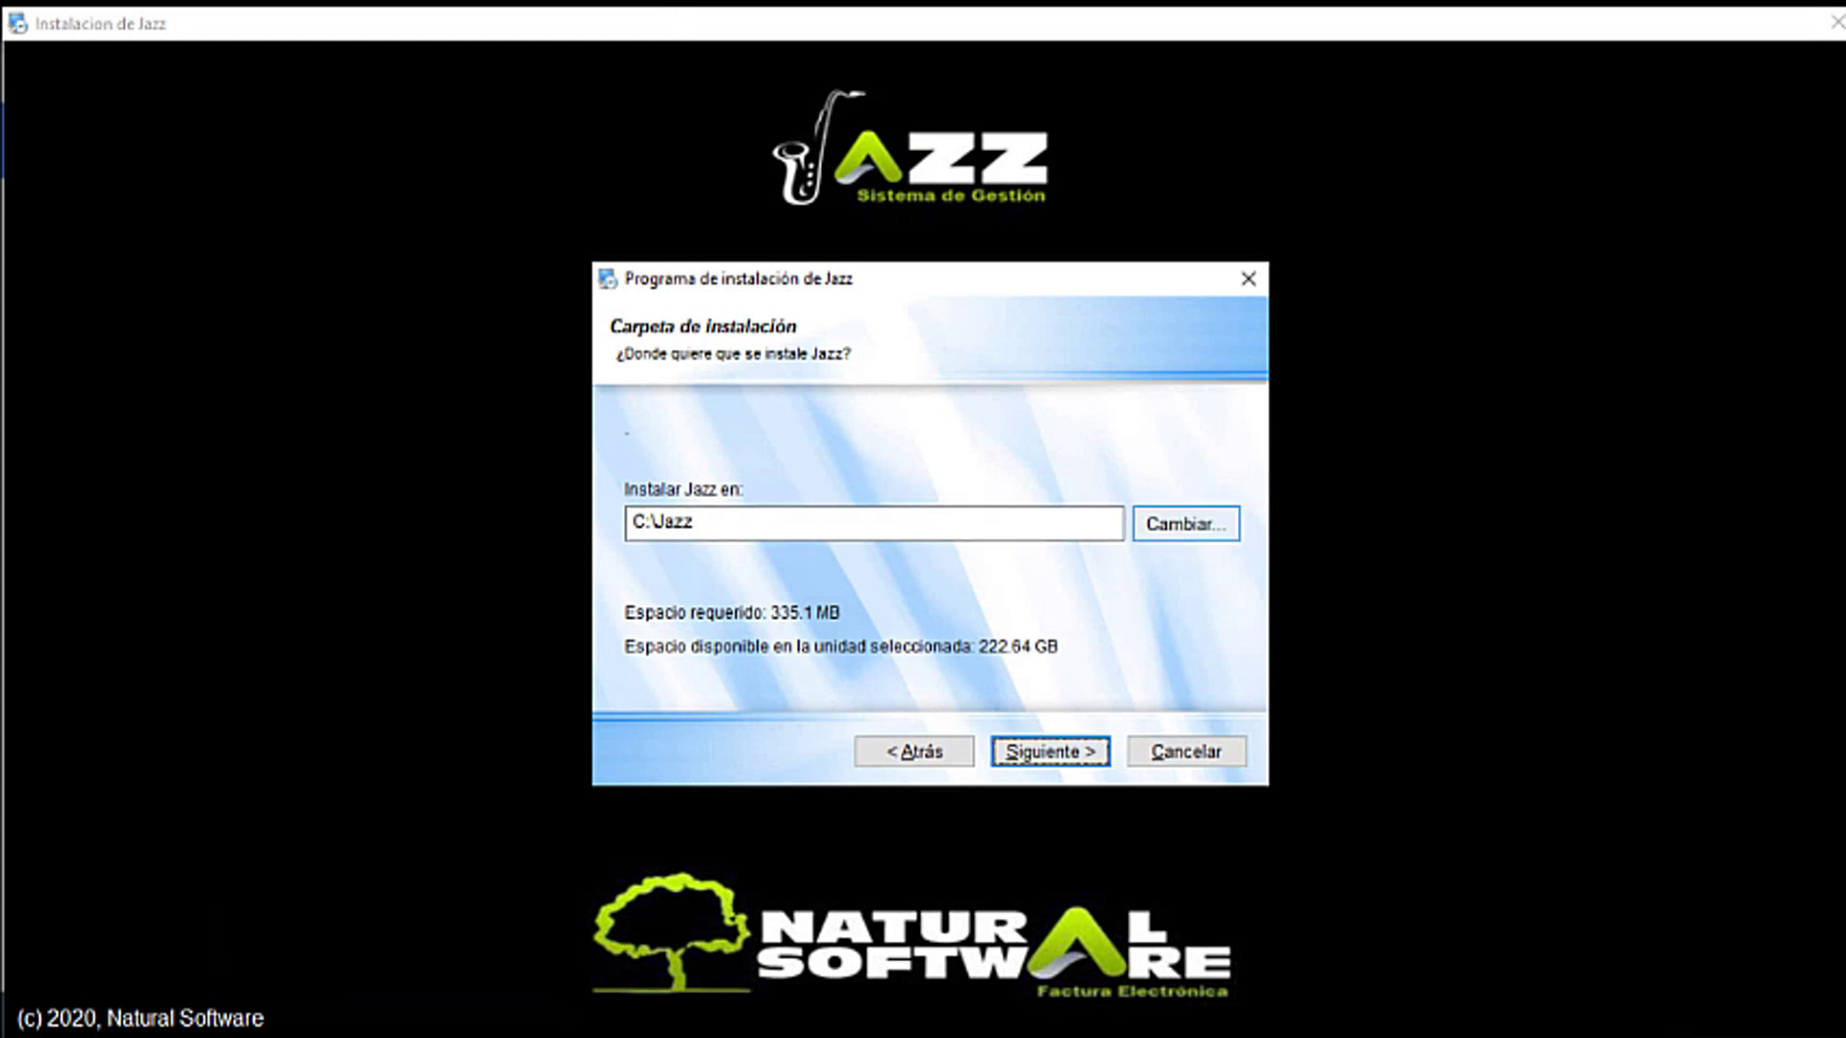
{"action": "key", "text": "space"}
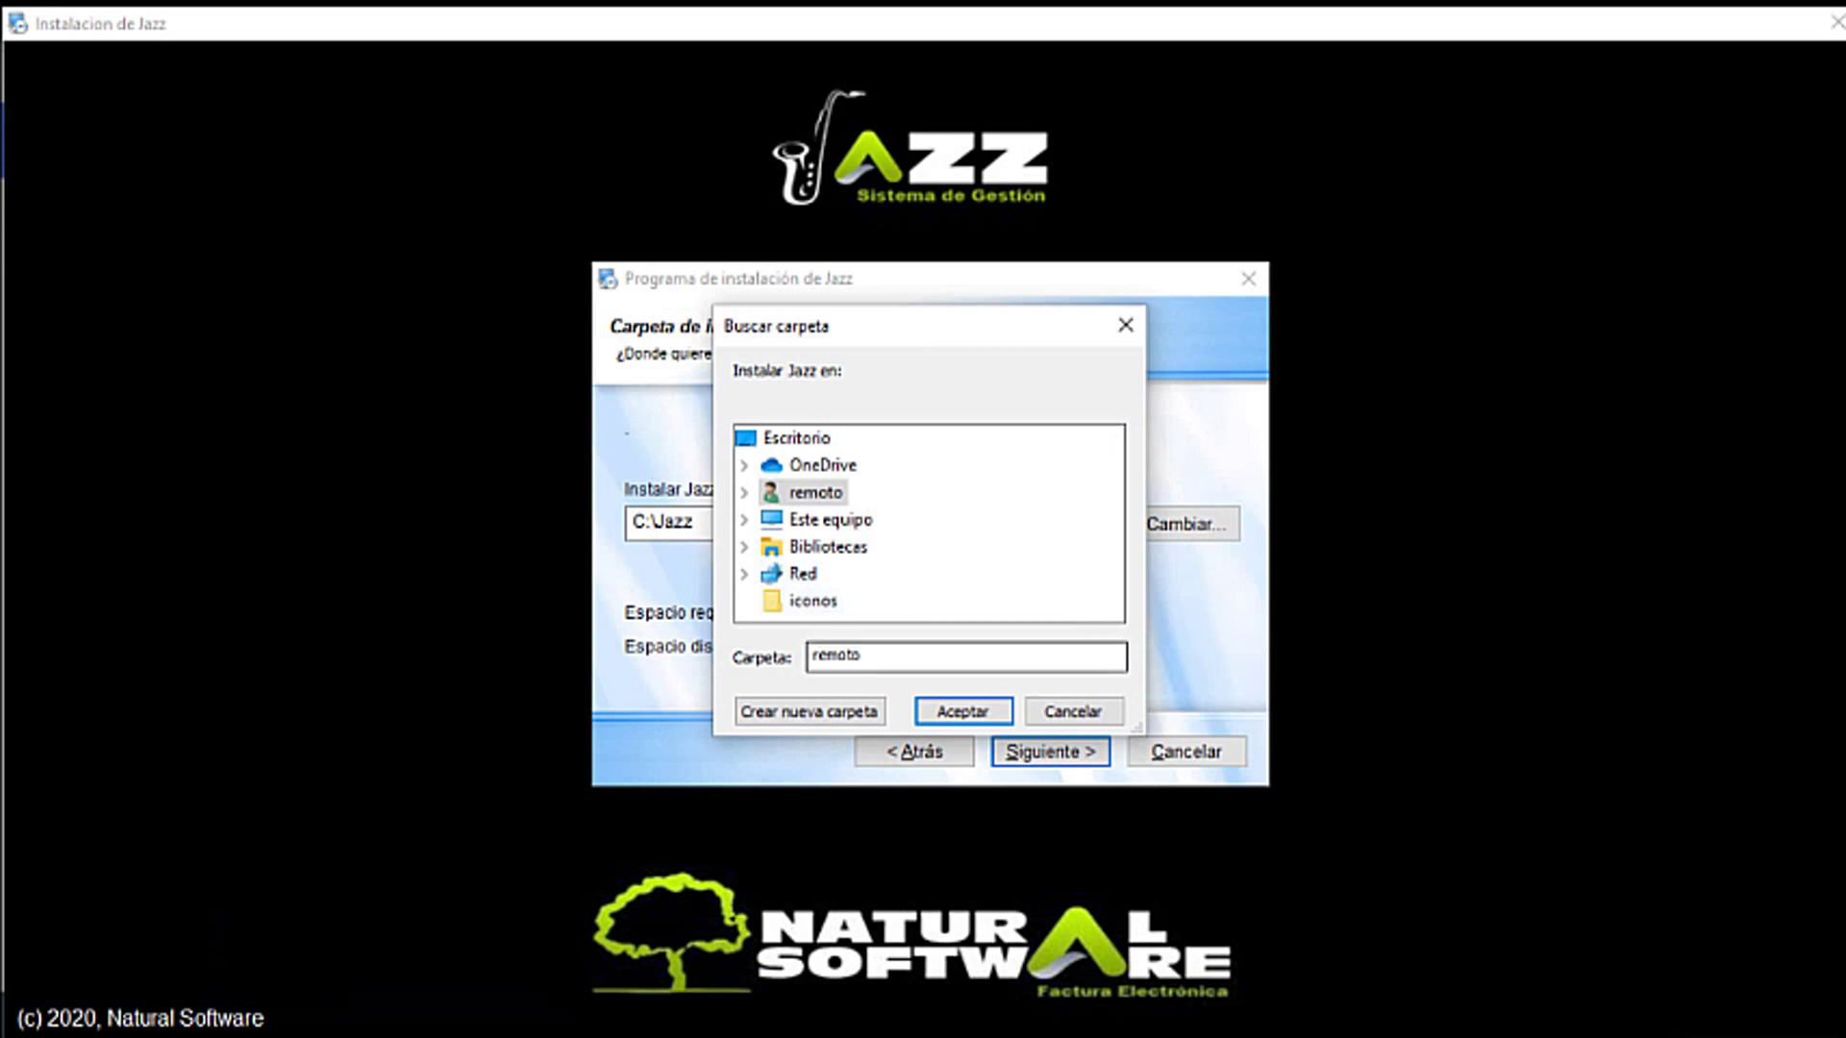
{"action": "key", "text": "Escape"}
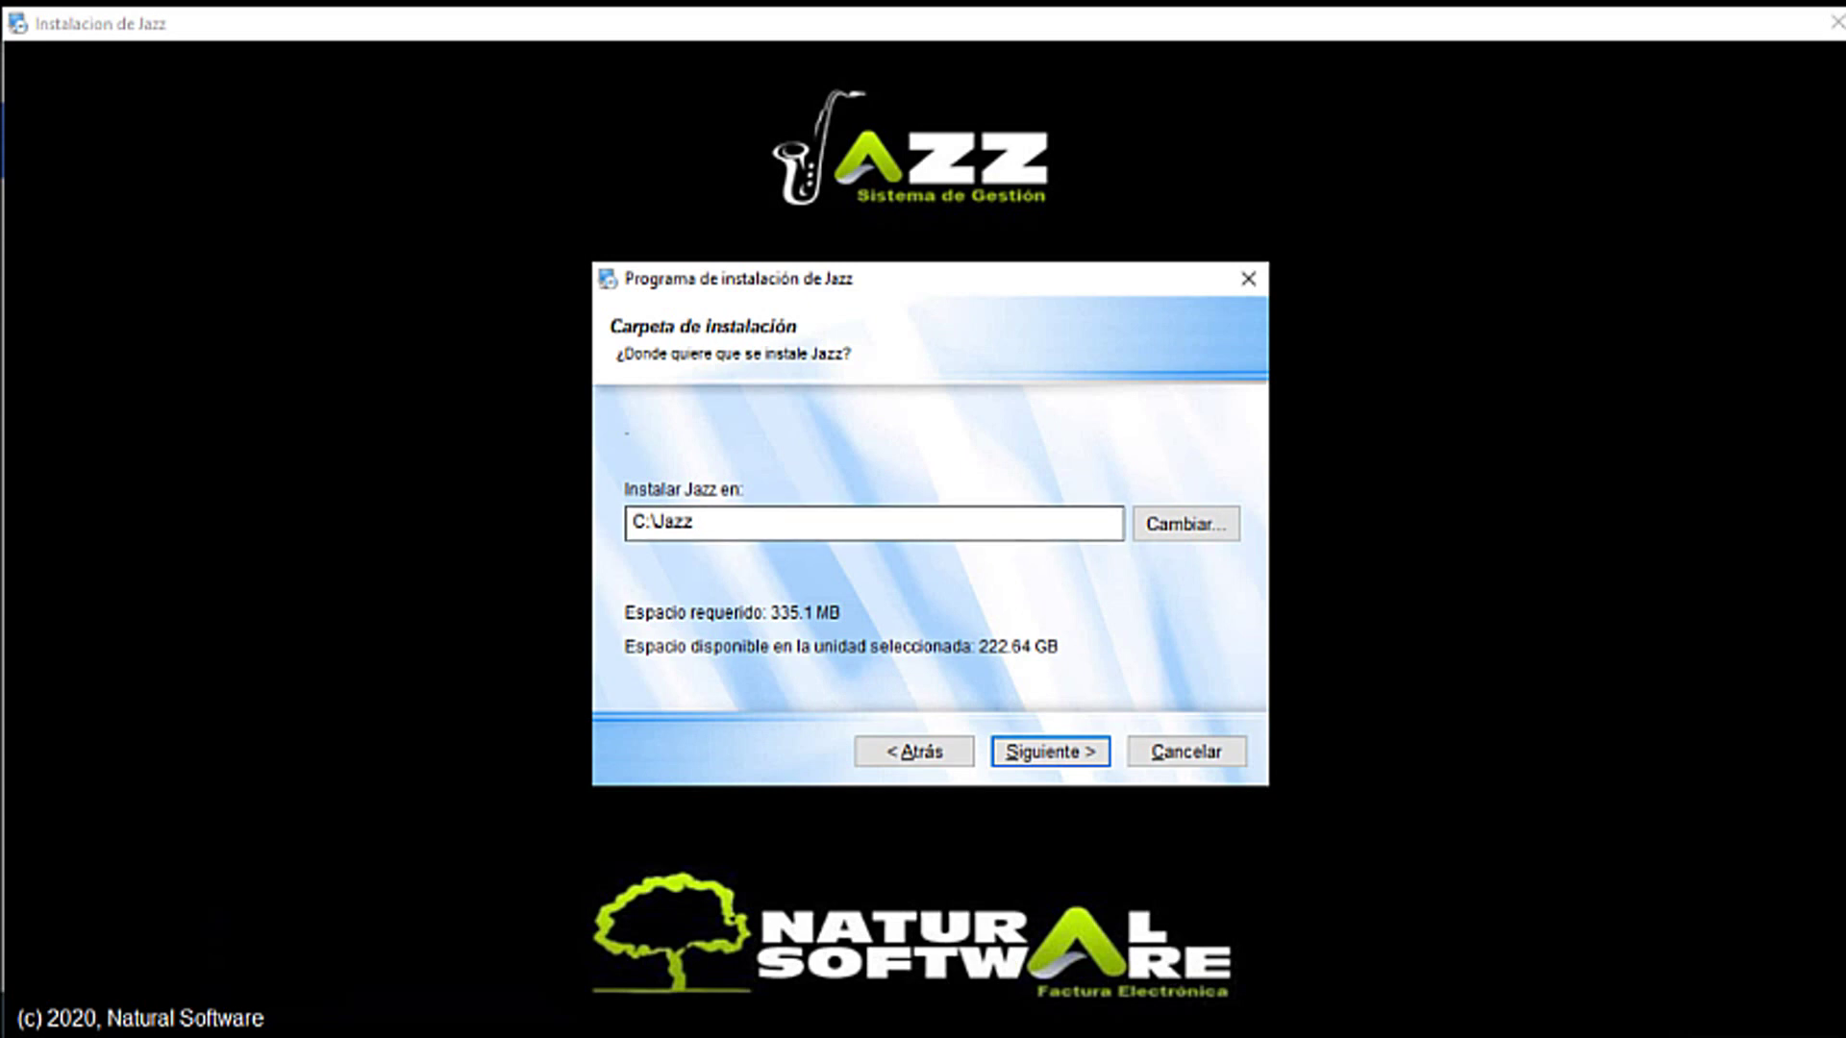
{"action": "key", "text": "Return"}
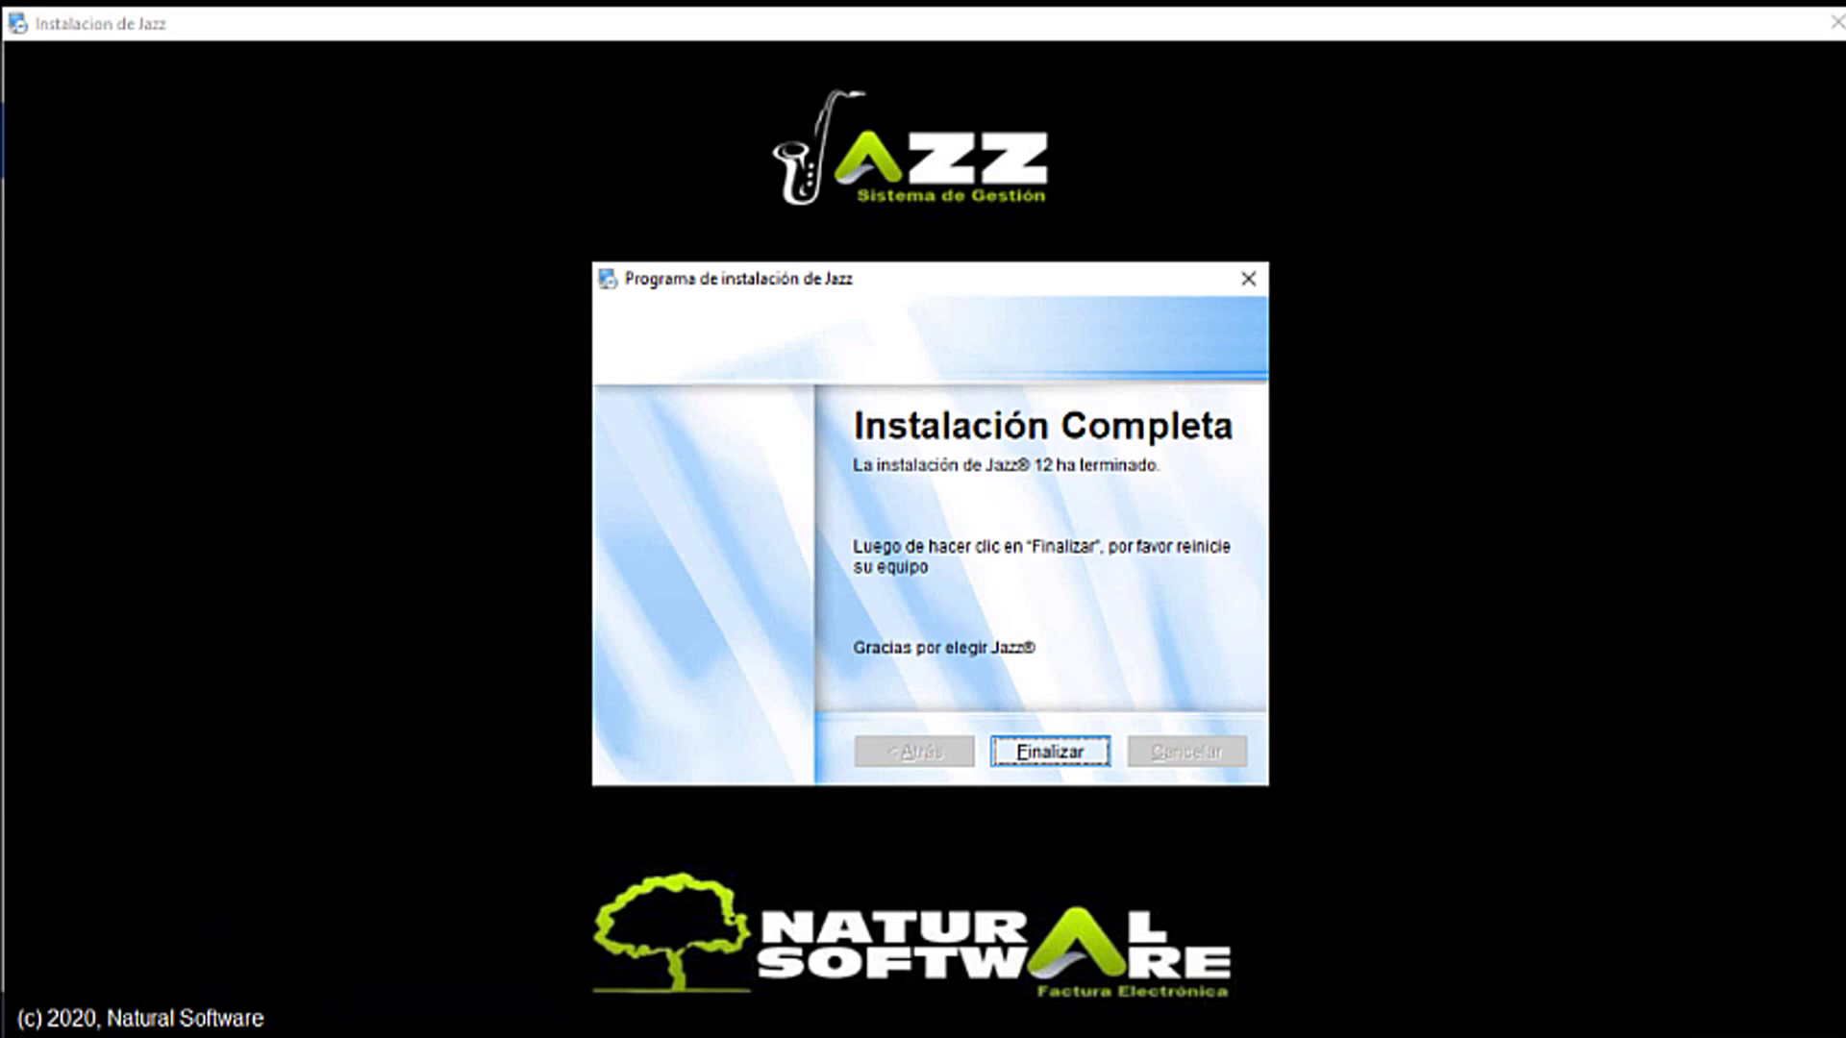
Step: Finish the Jazz setup, then close the Downloads folder window and Chrome
{"action": "key", "text": "Return"}
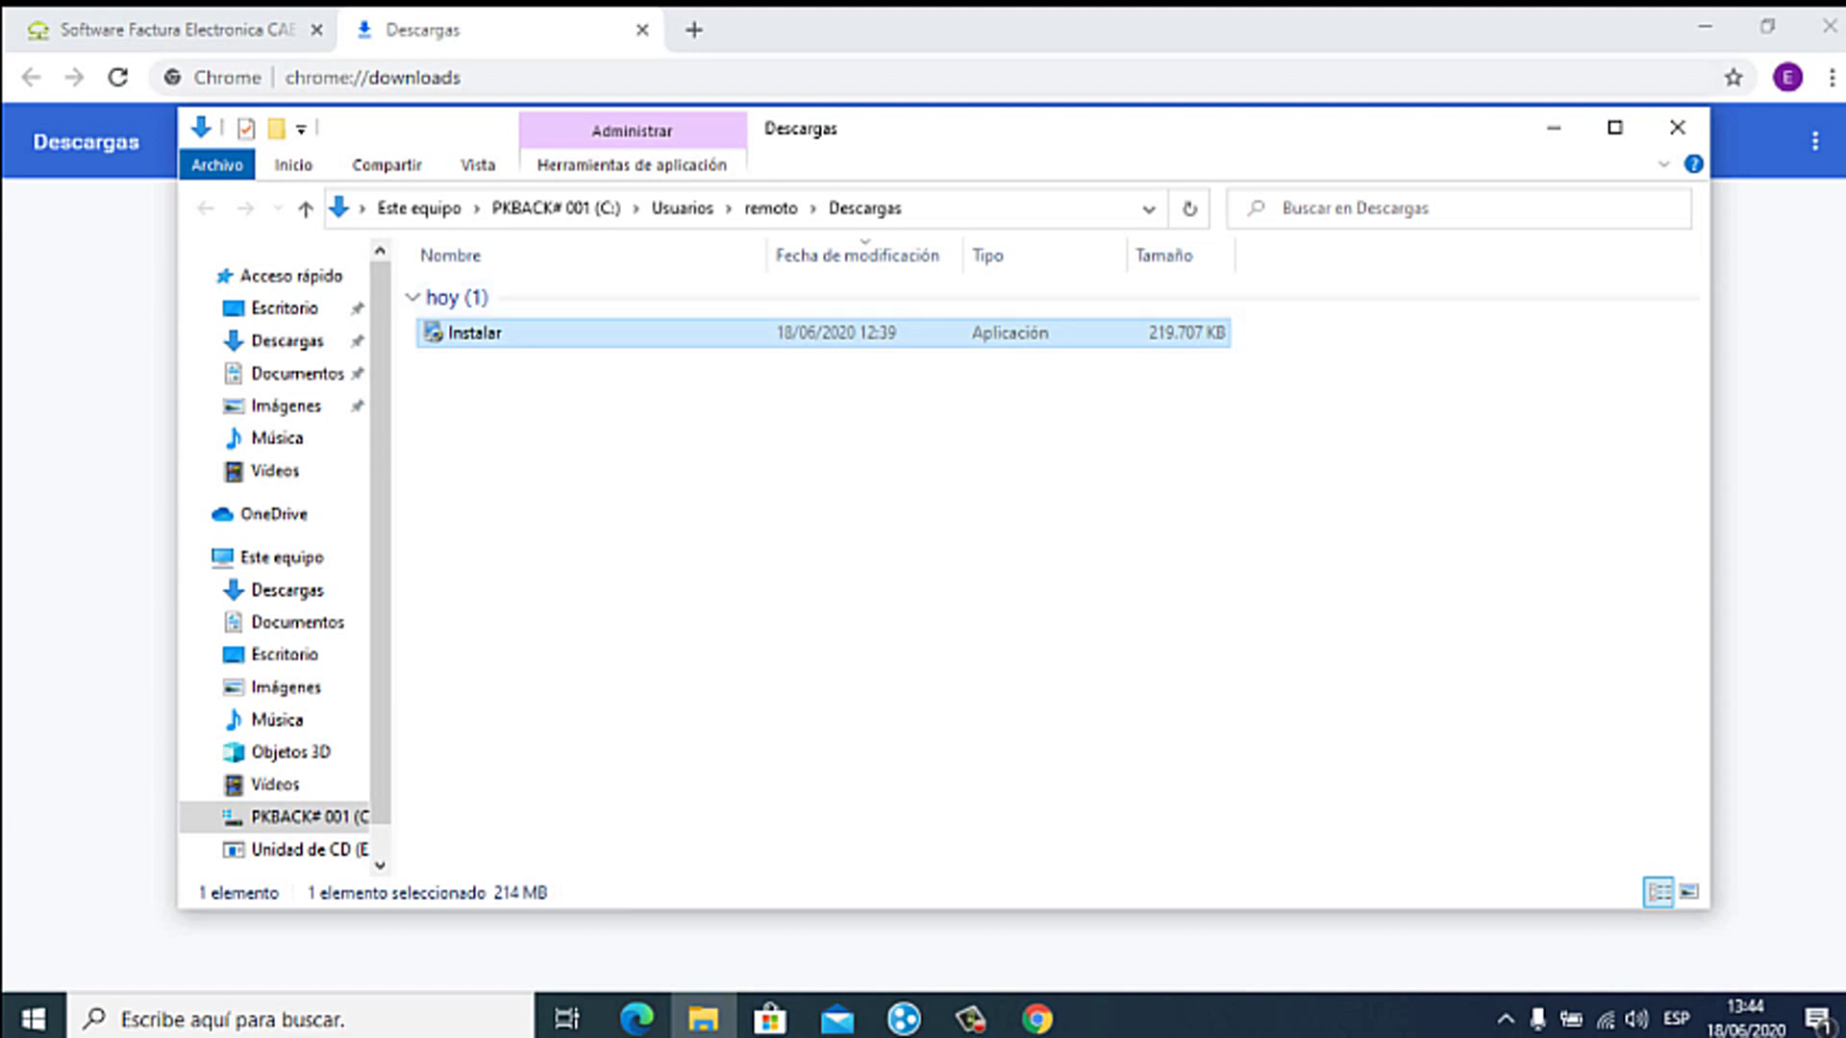
{"action": "left_click", "coordinate": [1678, 127]}
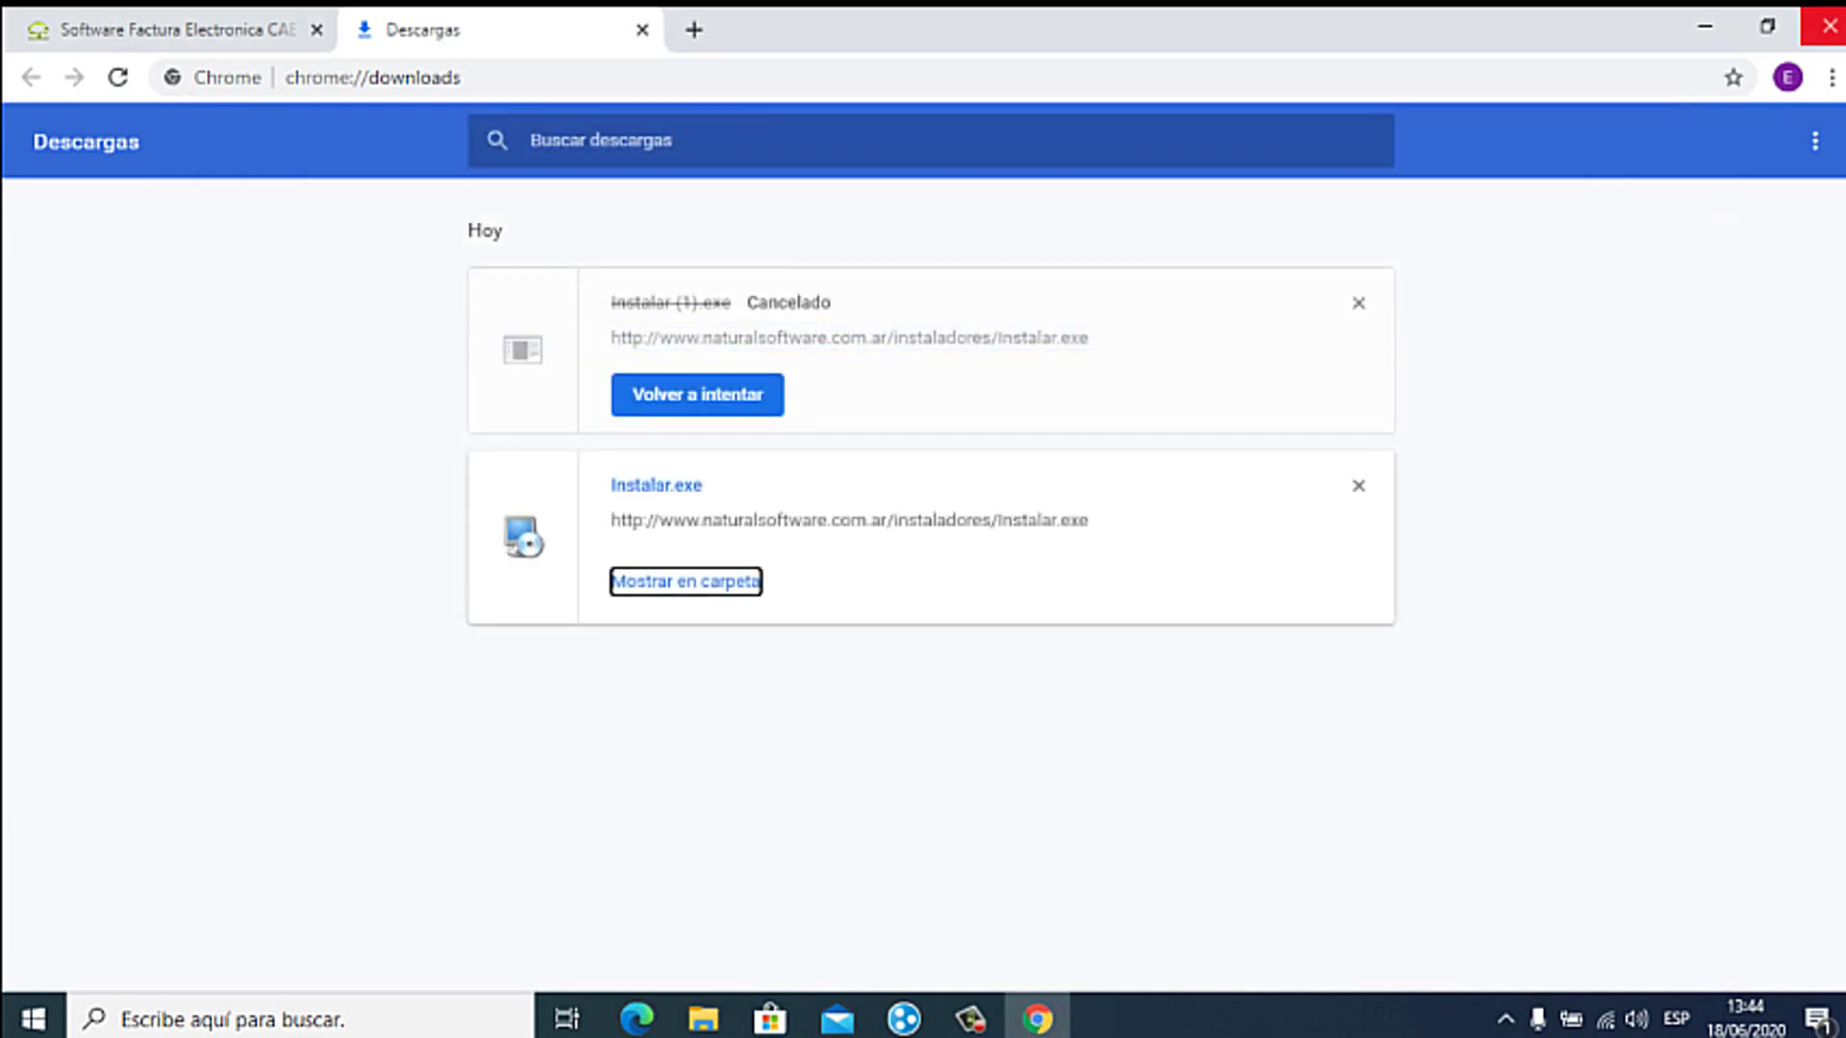
{"action": "left_click", "coordinate": [1829, 26]}
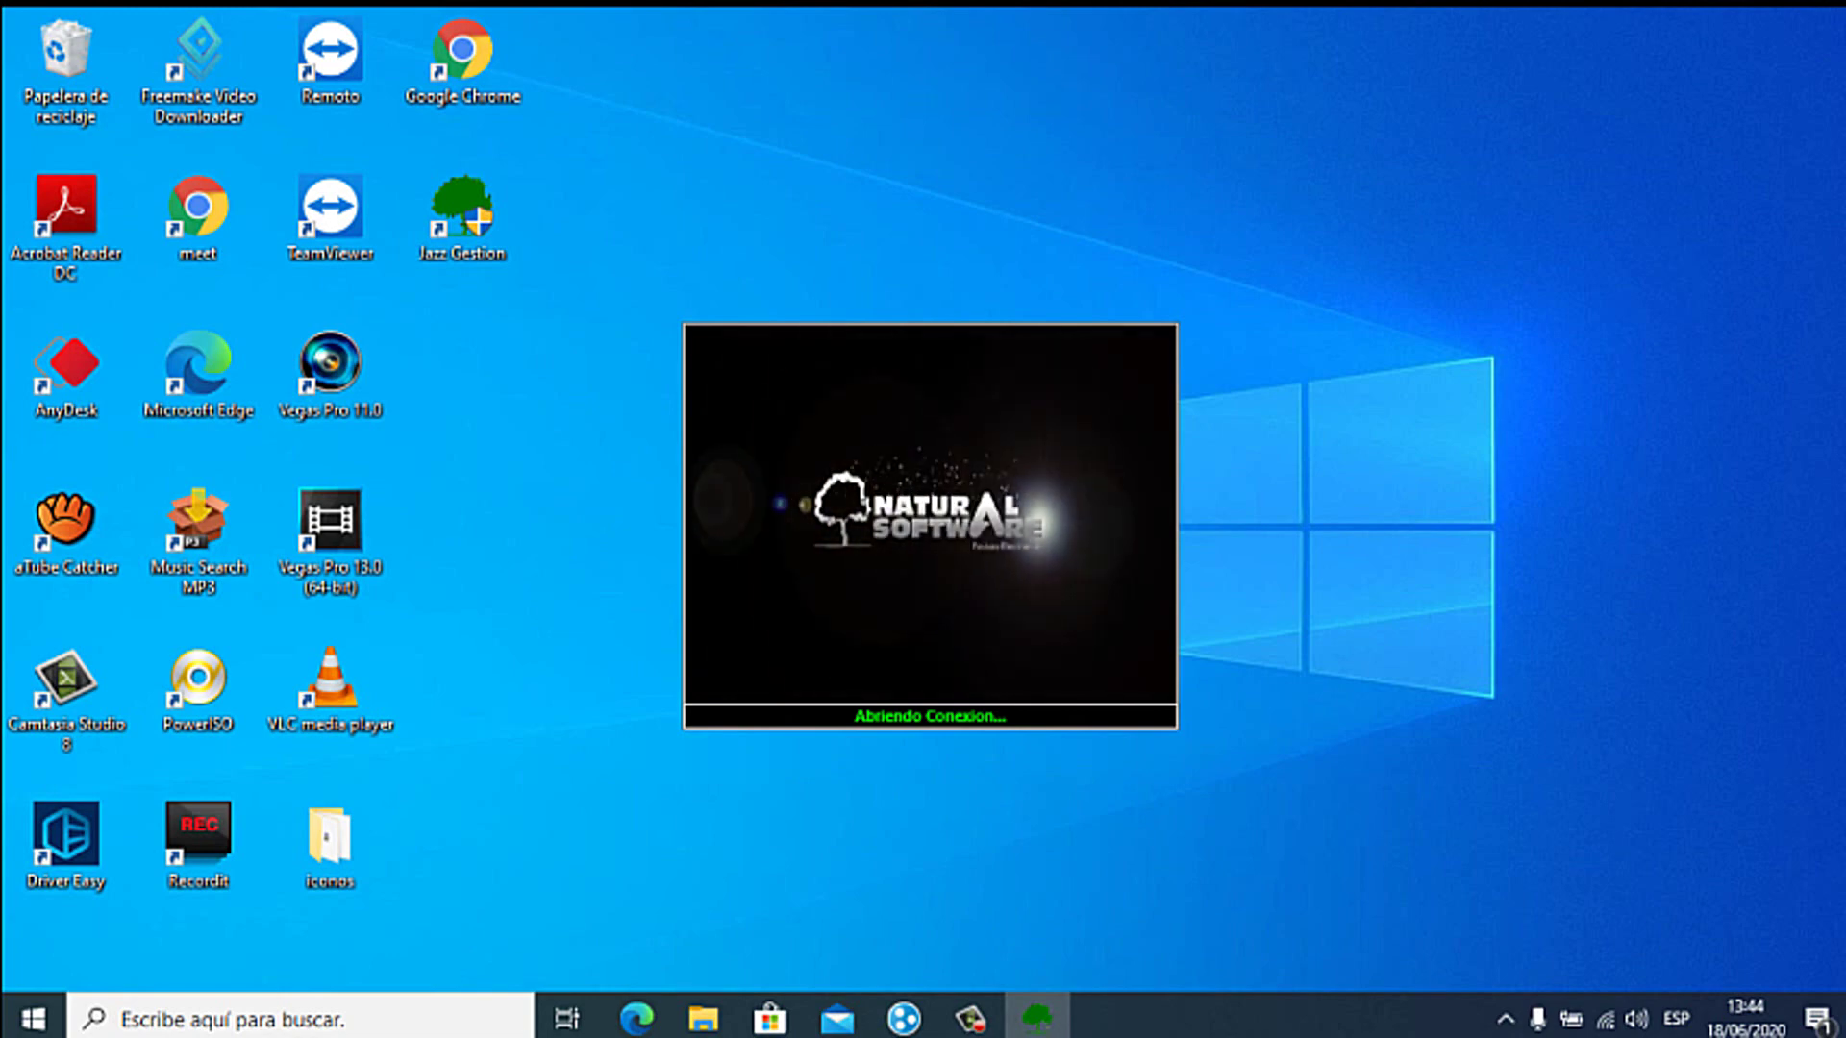
Step: On the licence activation page, enter the CUIT and e-mail address, then request the activation code
{"action": "key", "text": "Return"}
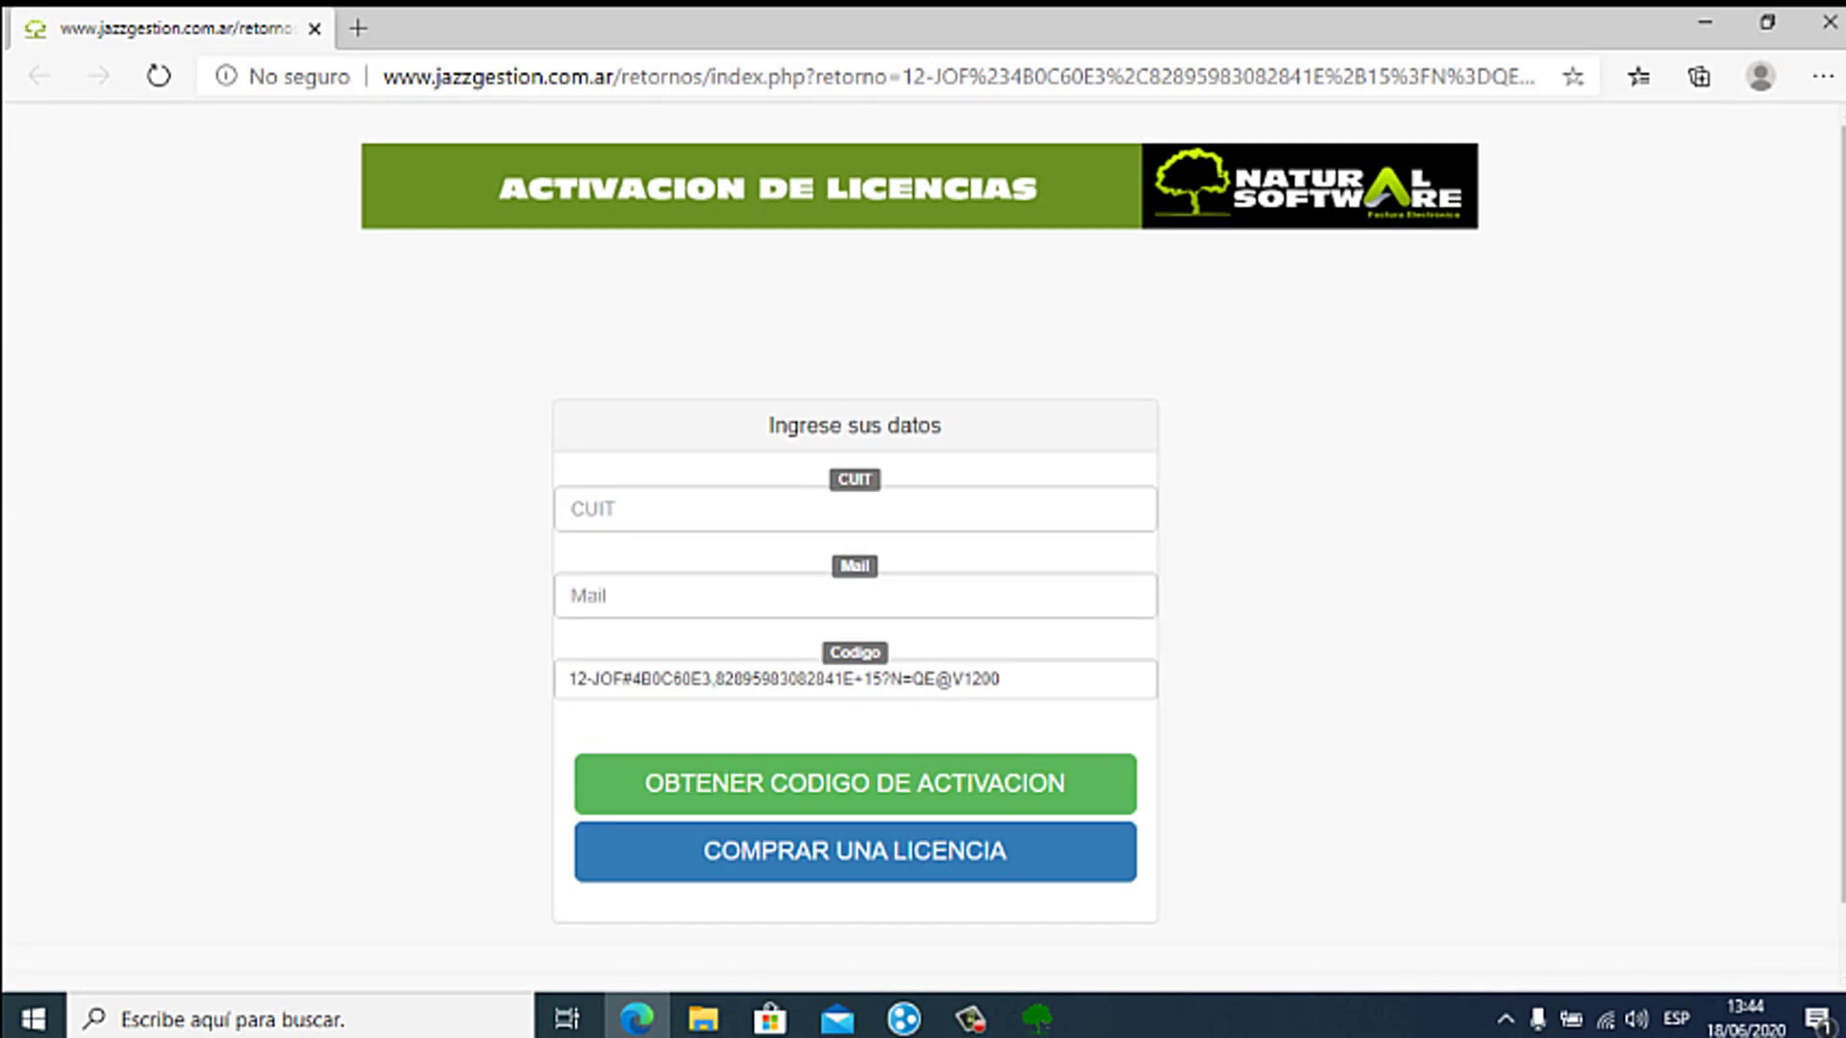
{"action": "left_click", "coordinate": [653, 509]}
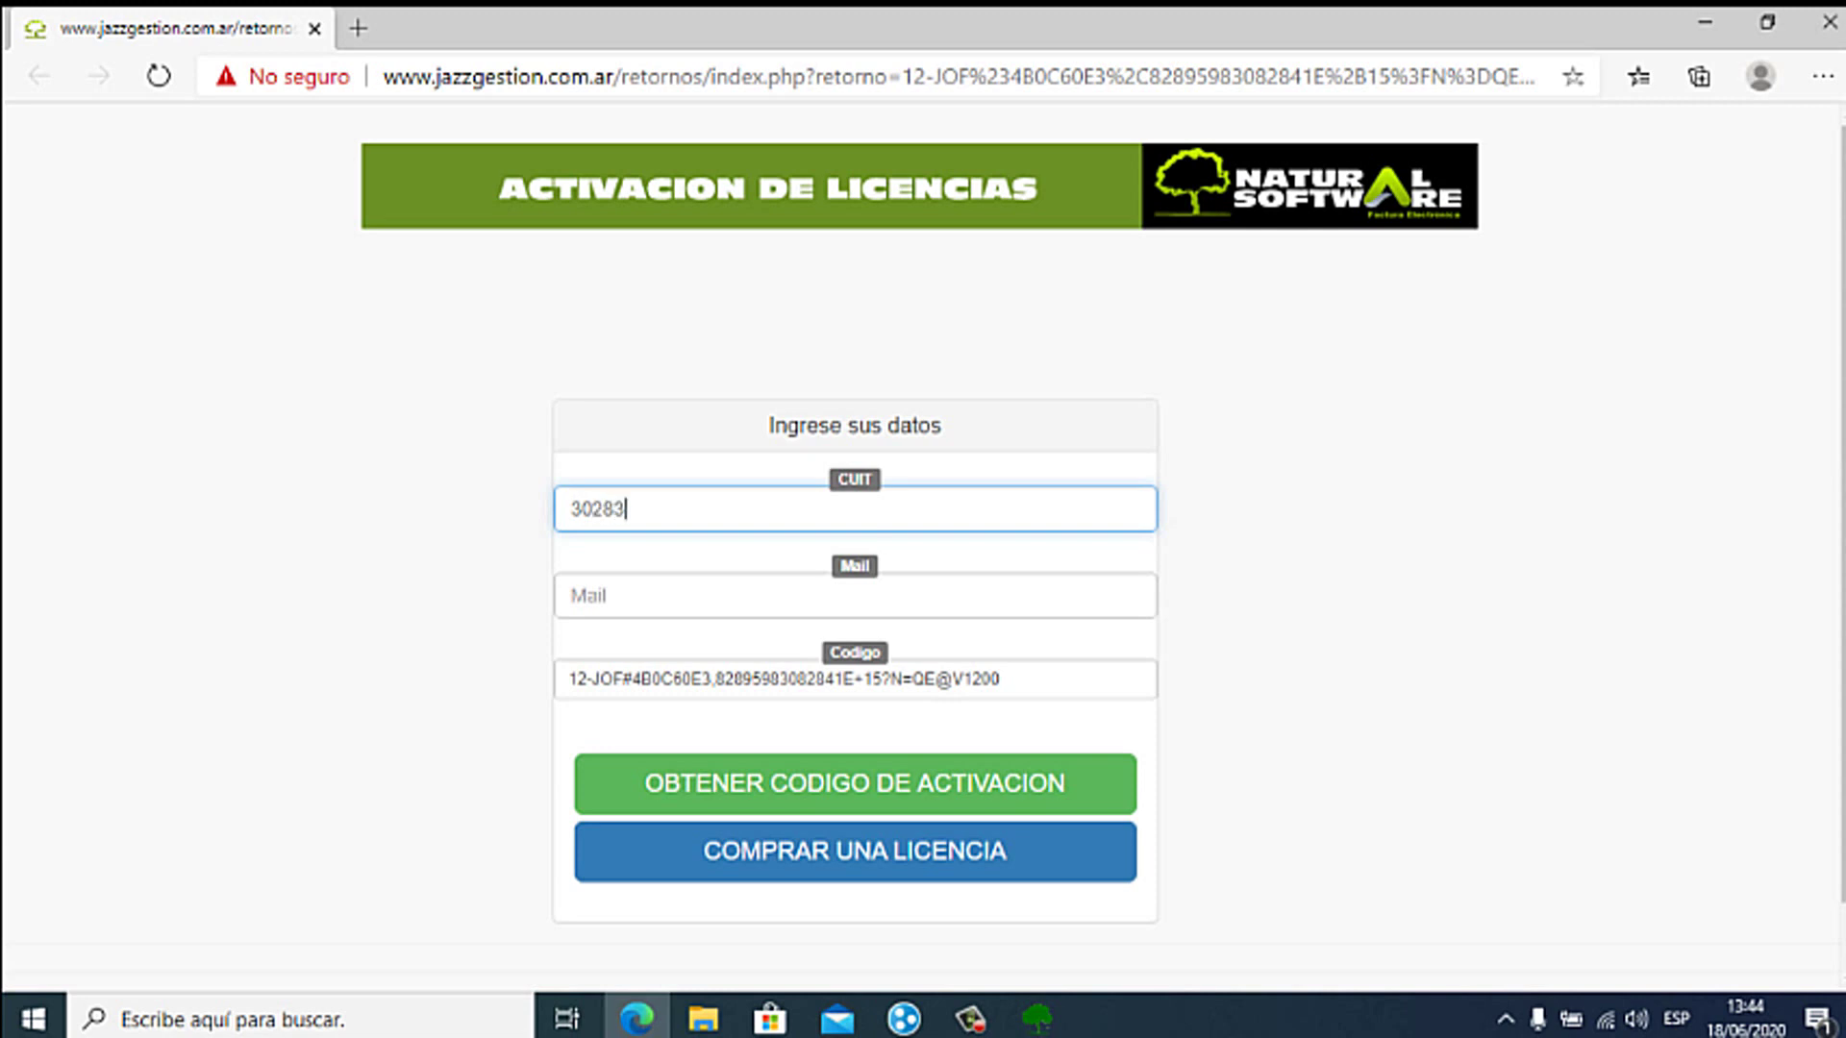
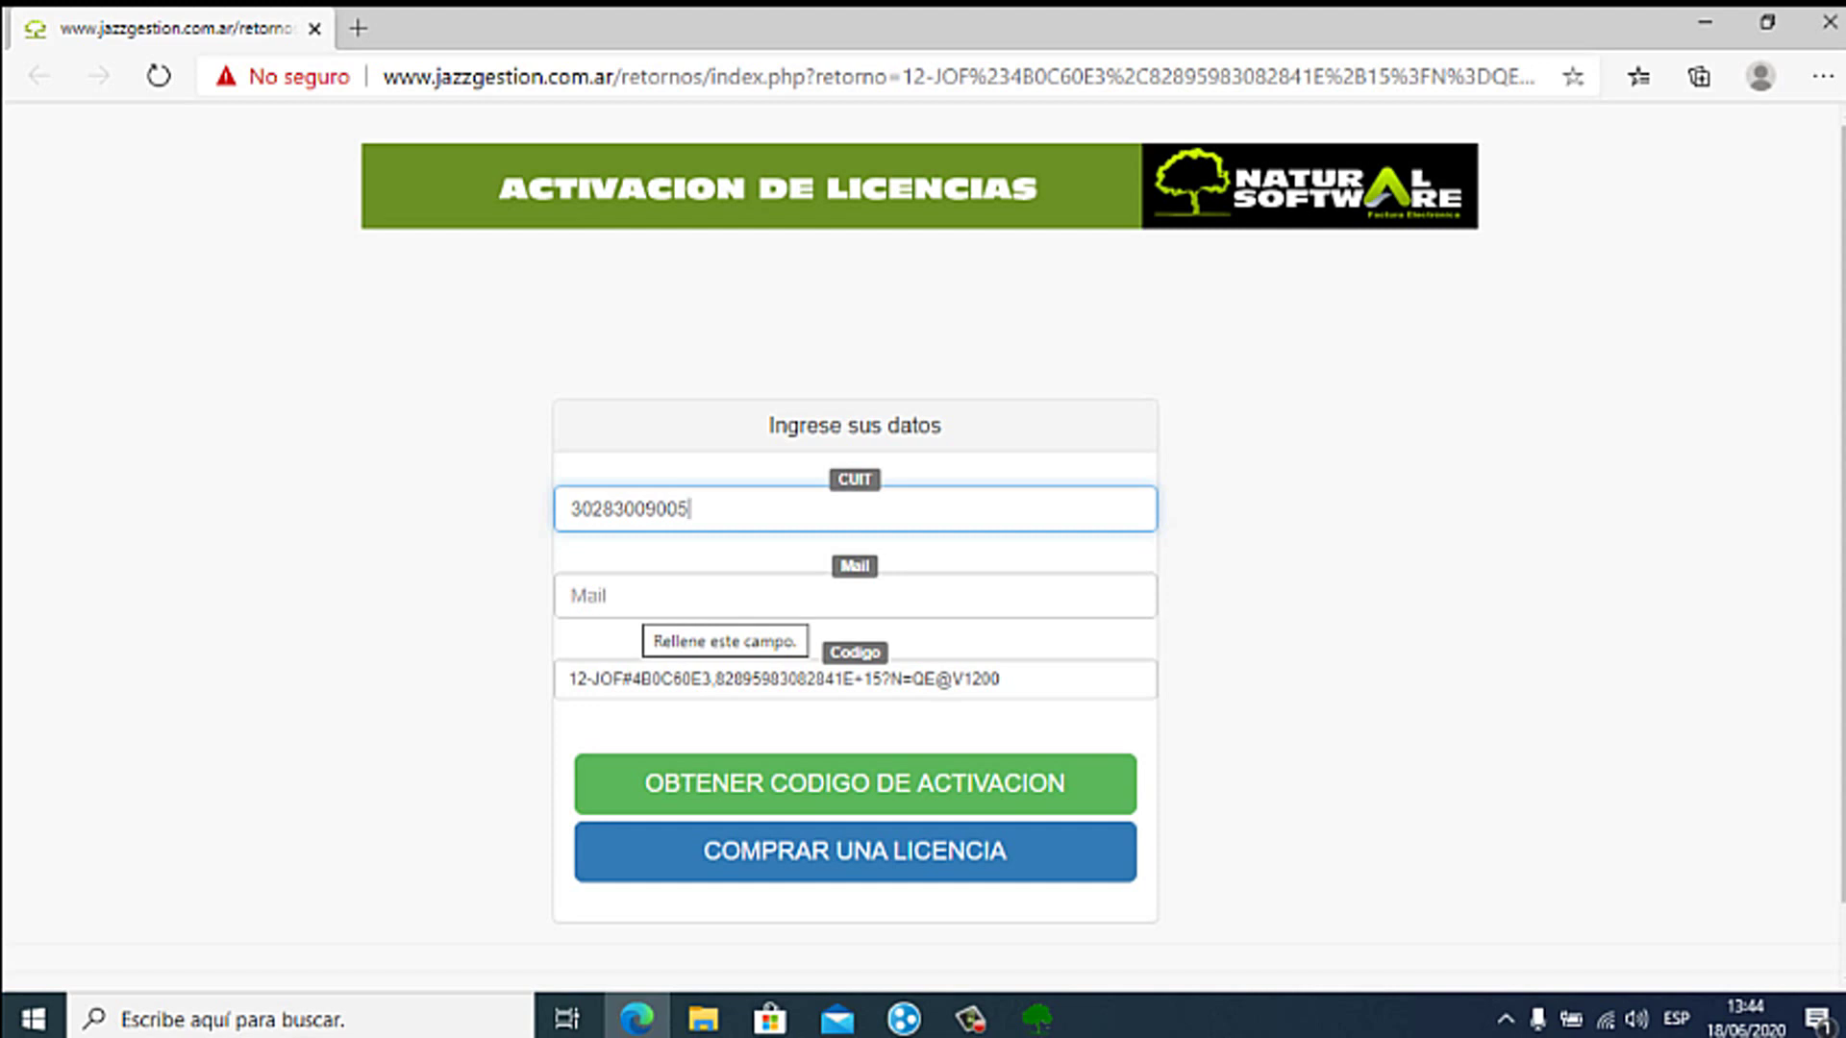
{"action": "left_click", "coordinate": [654, 601]}
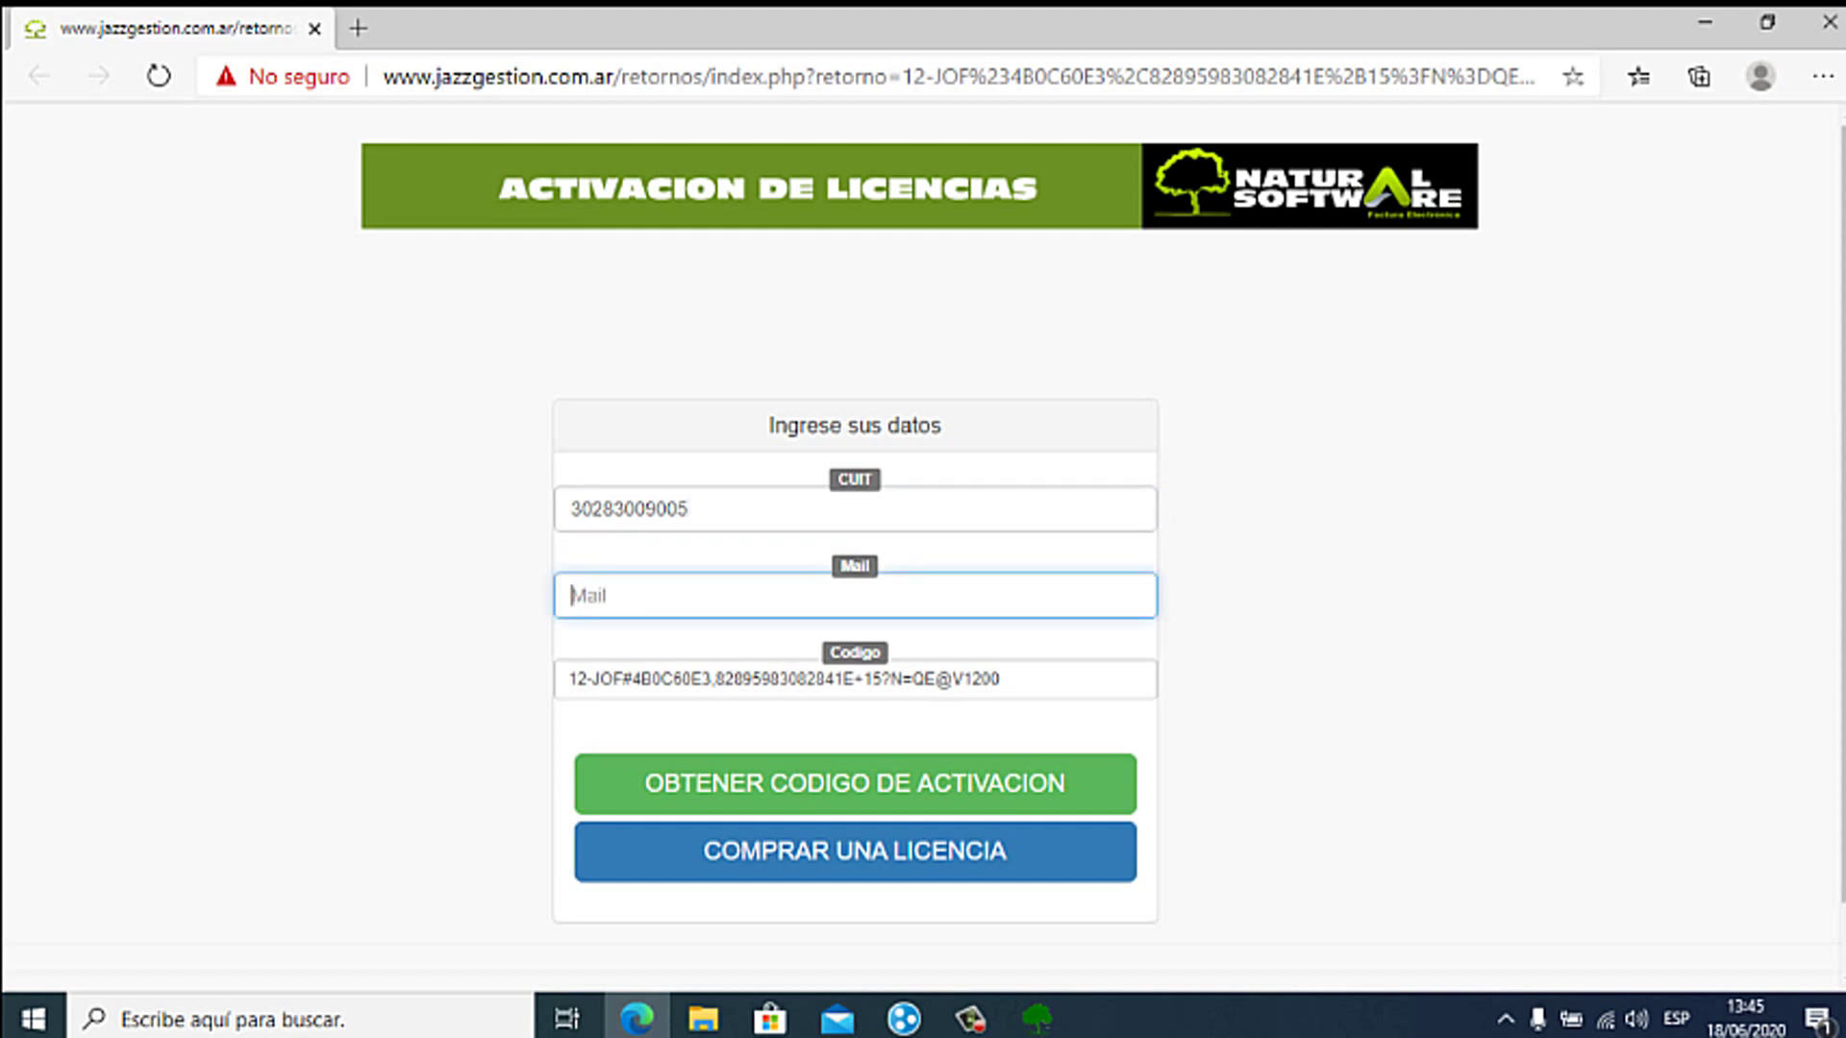
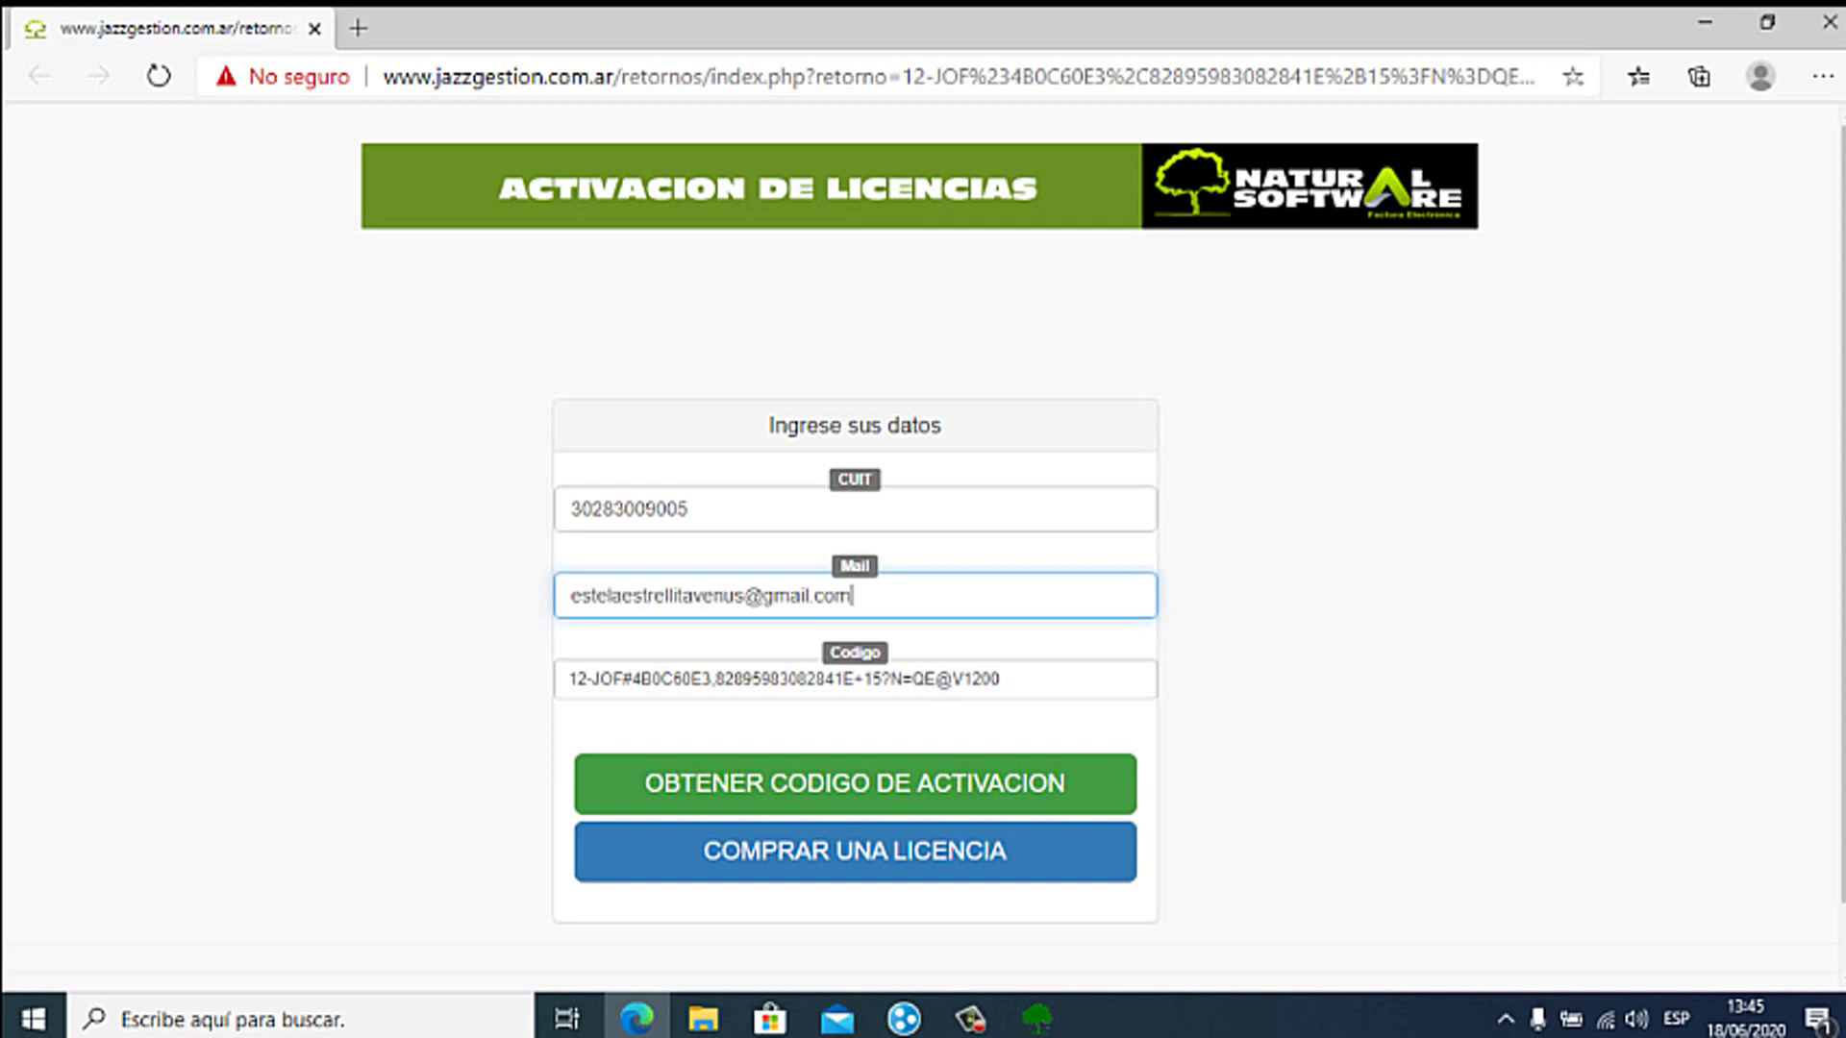
{"action": "left_click", "coordinate": [855, 783]}
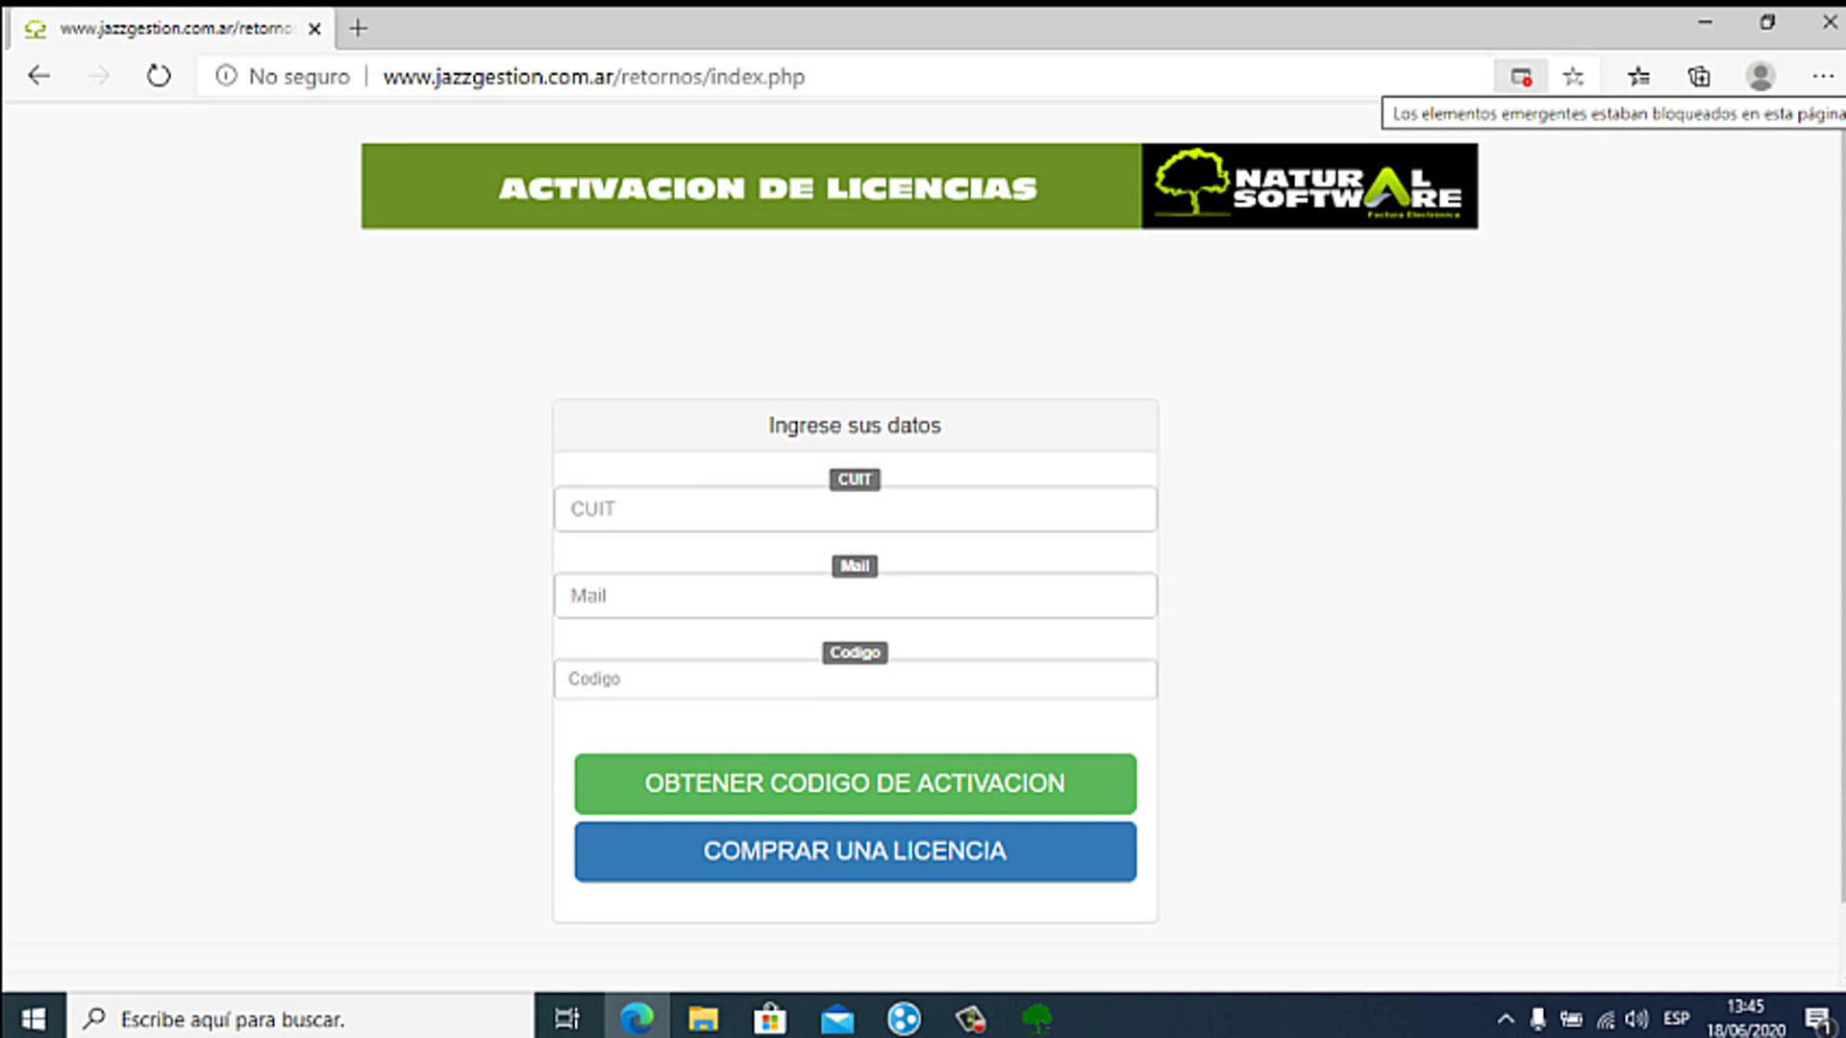
Step: Always allow pop-ups from jazzgestion.com.ar in Edge and open the blocked naturalsoftware client-area link
{"action": "left_click", "coordinate": [1520, 77]}
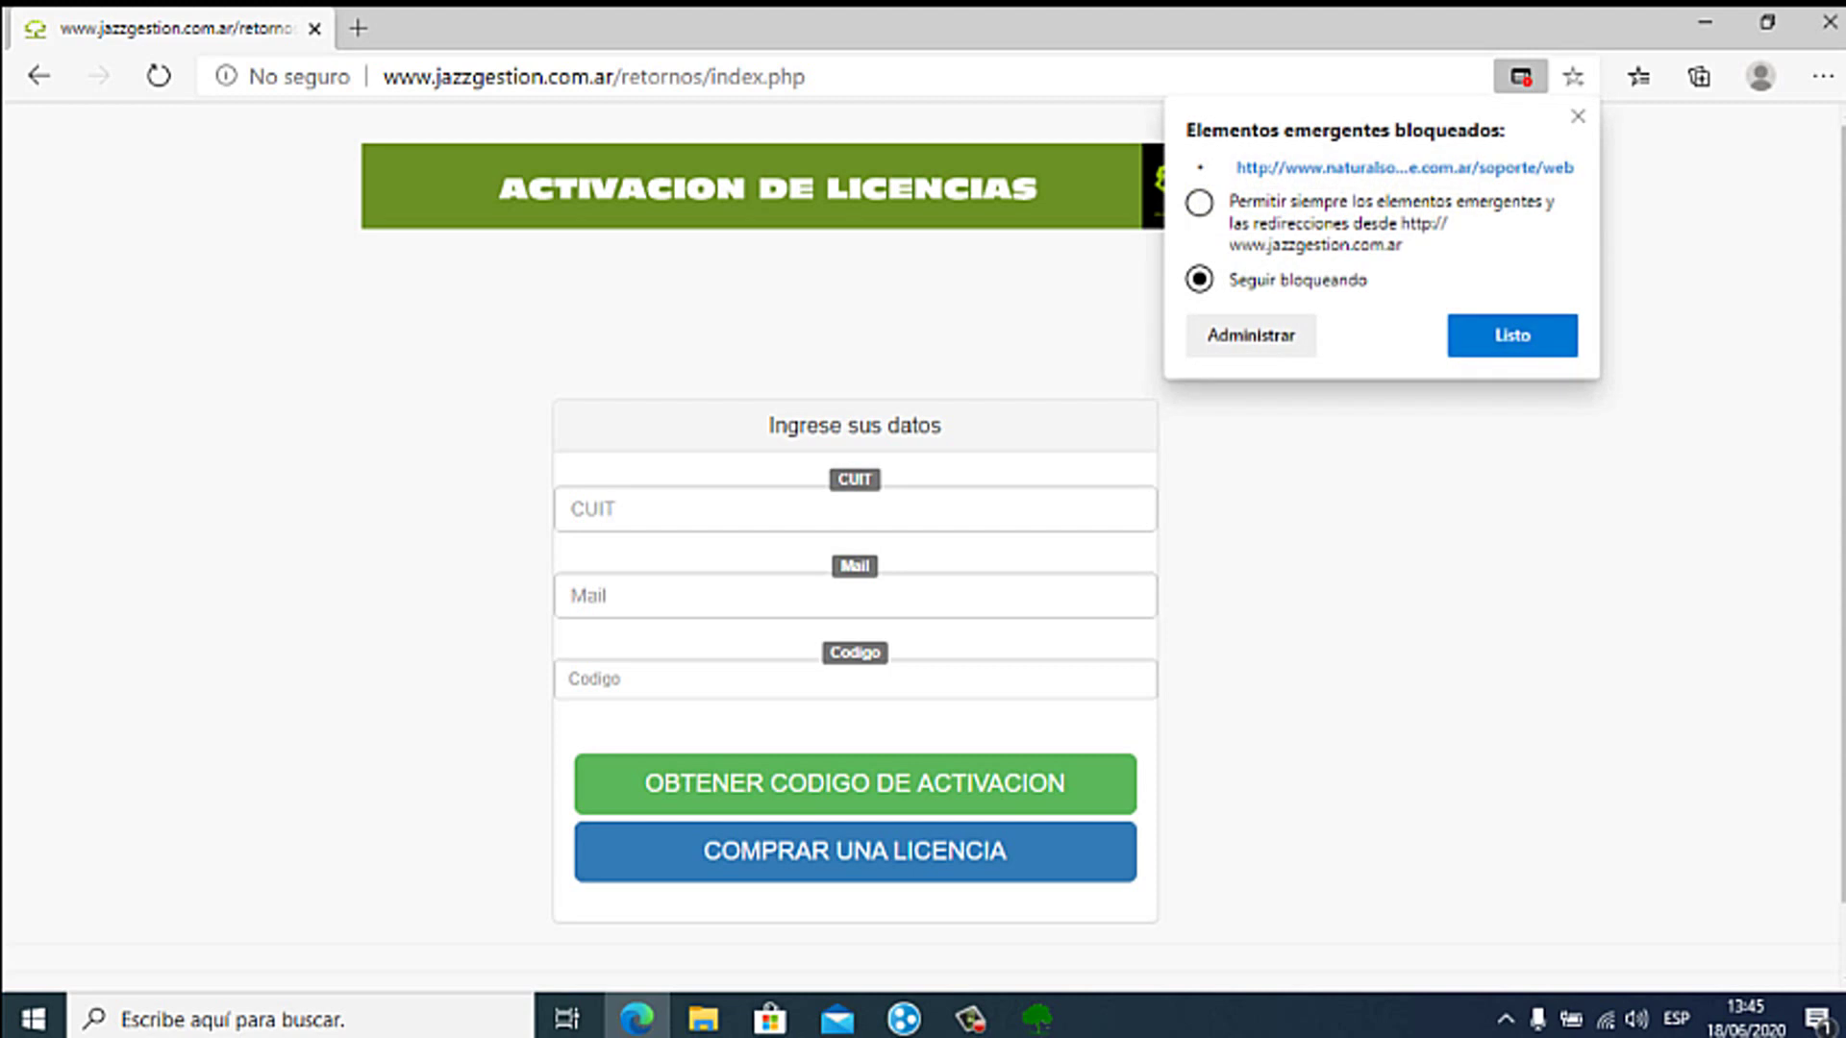
{"action": "left_click", "coordinate": [1199, 202]}
{"action": "left_click", "coordinate": [1512, 335]}
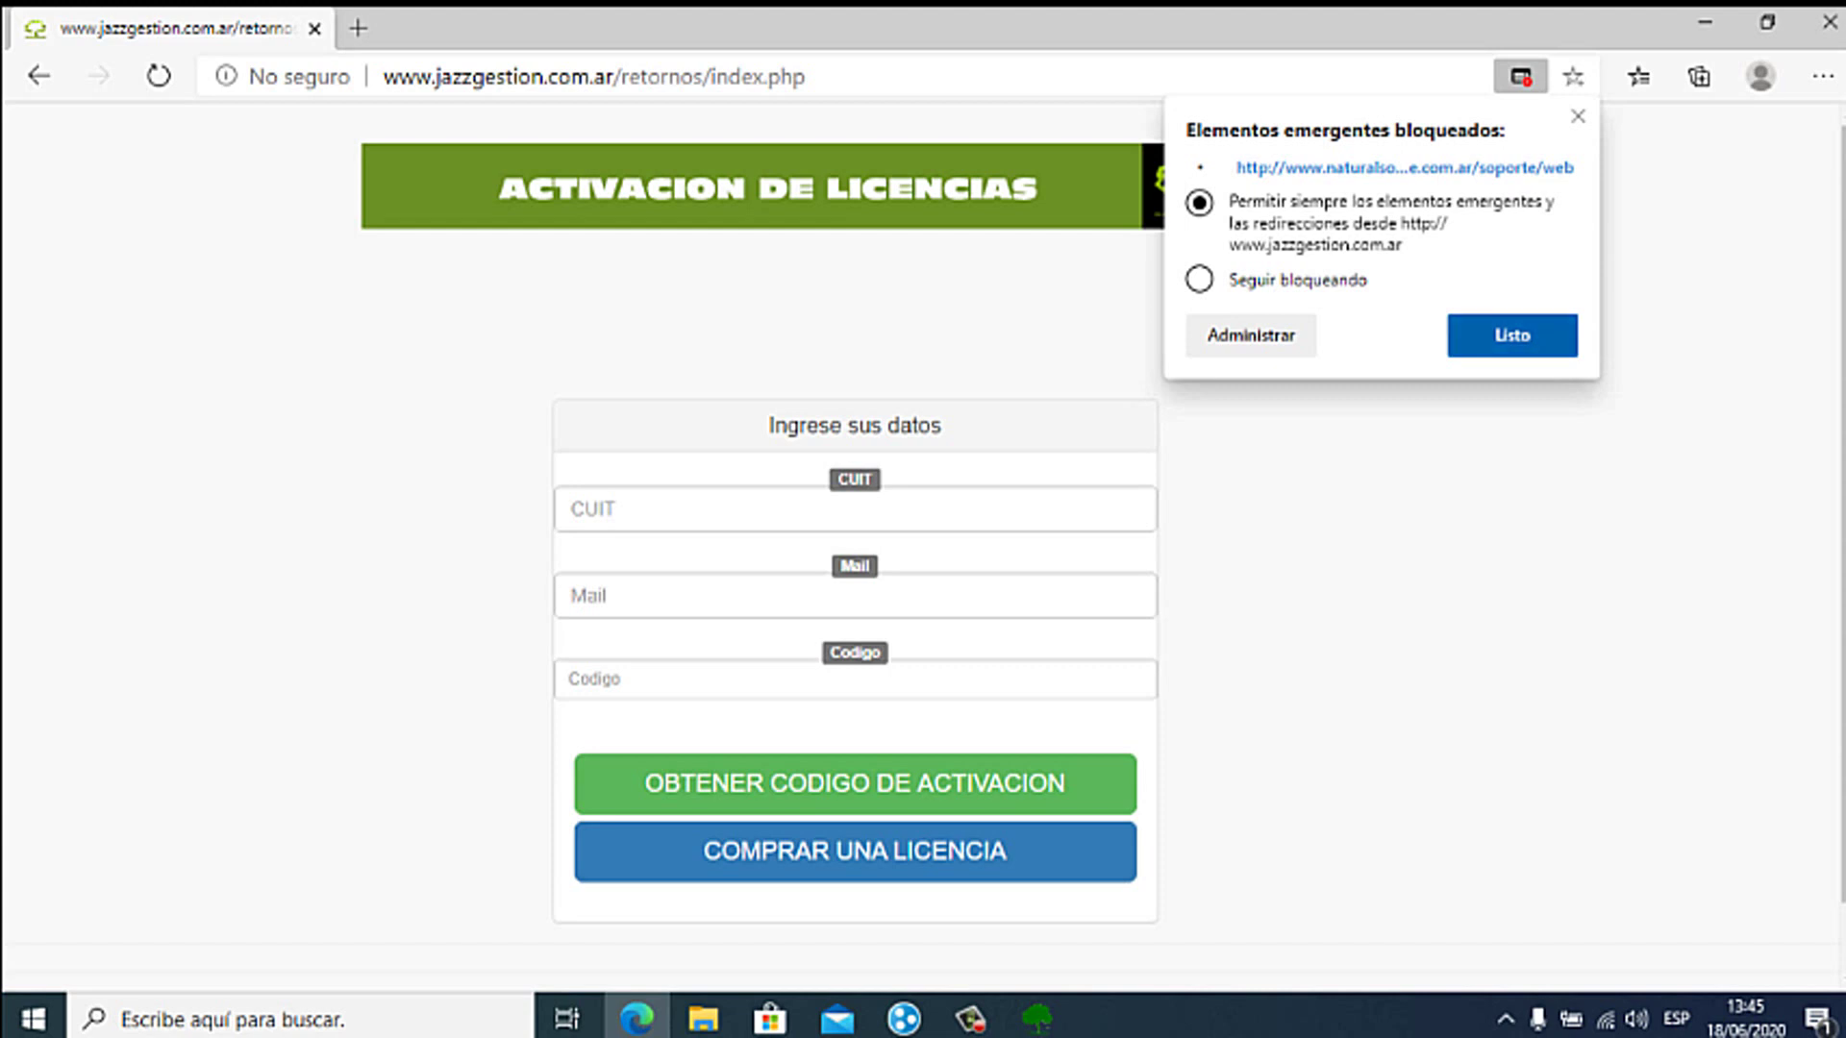
{"action": "left_click", "coordinate": [1520, 77]}
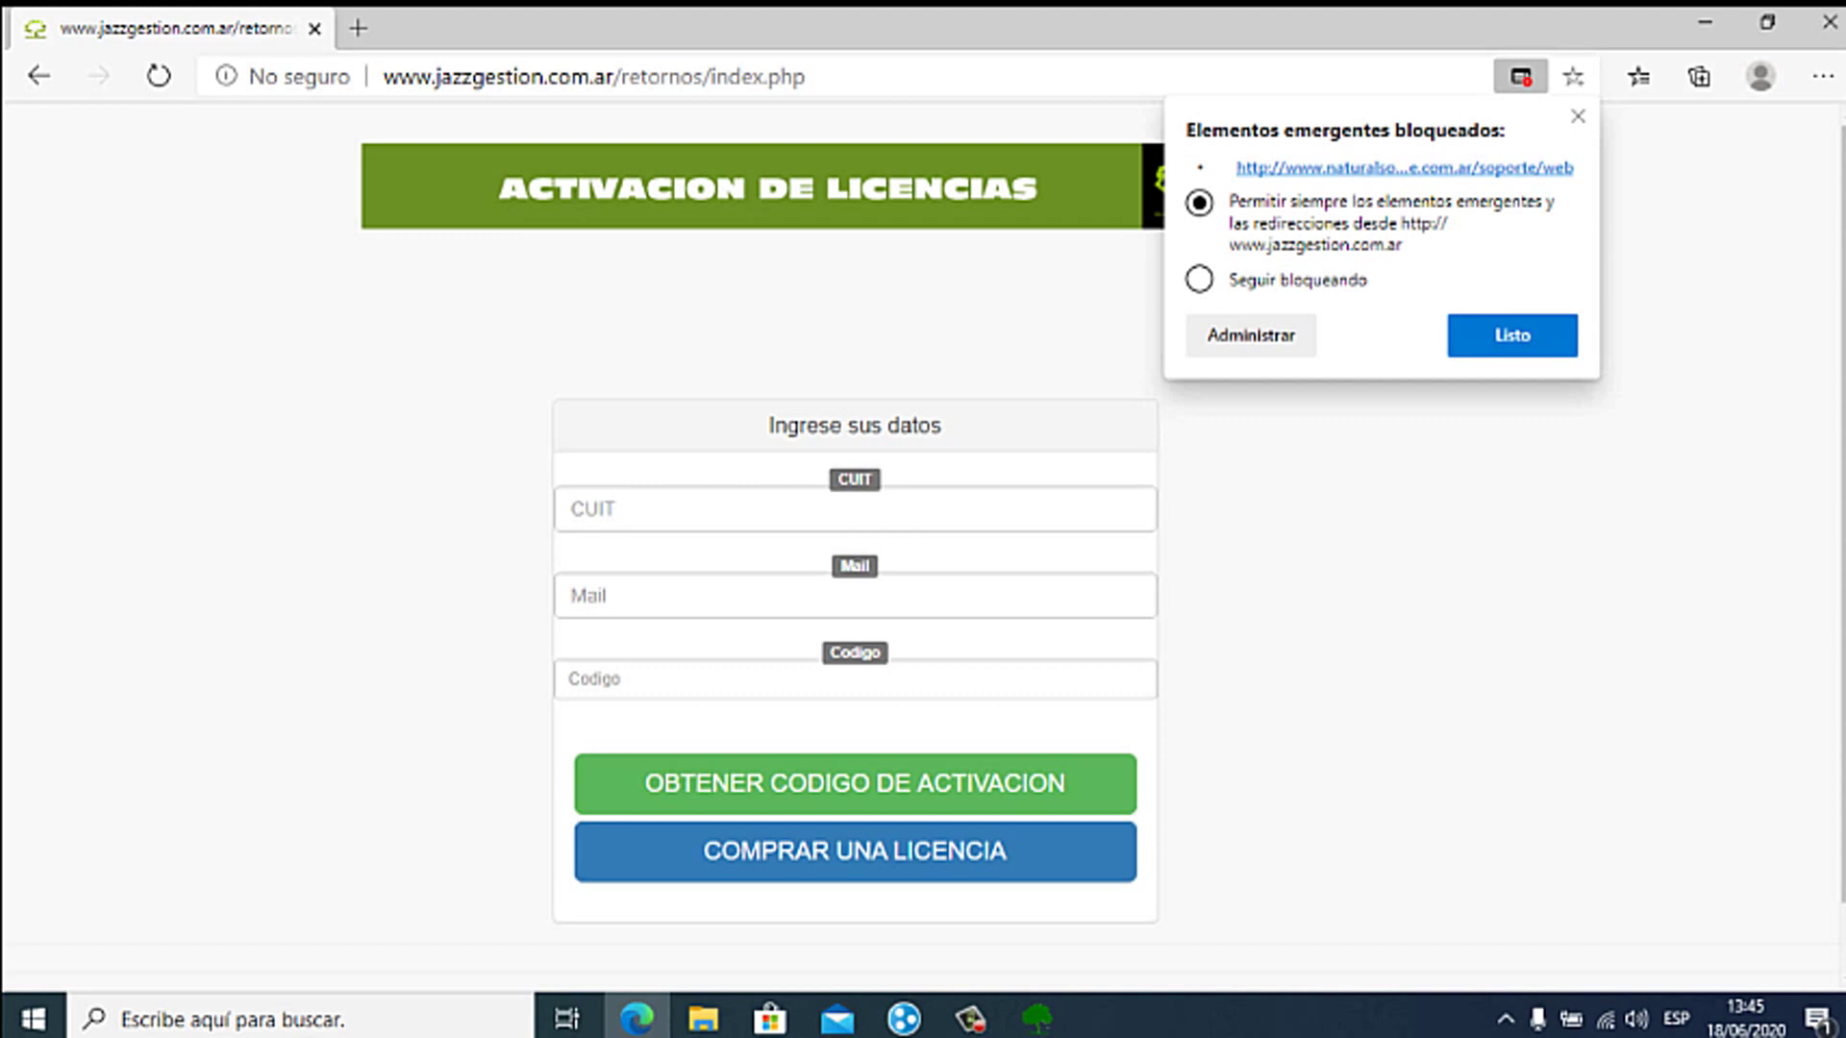
{"action": "left_click", "coordinate": [1404, 167]}
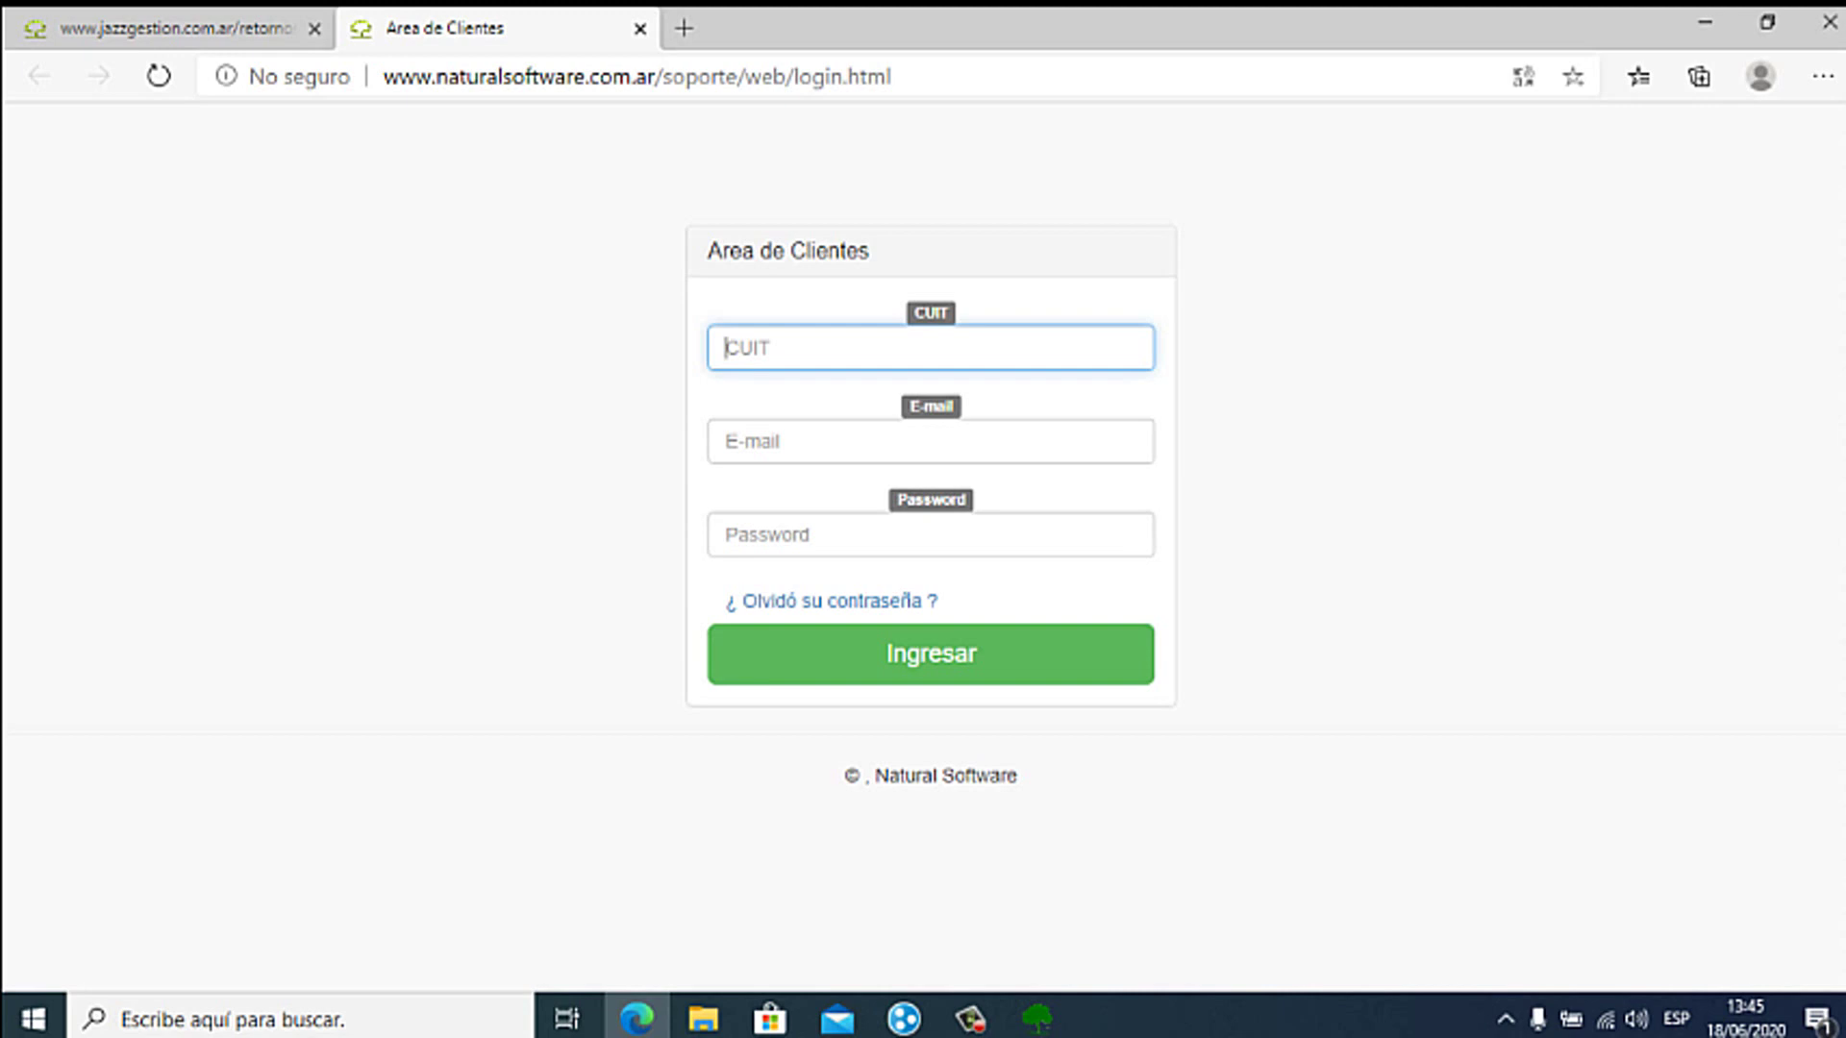
Step: Log in with the autofilled CUIT, the account e-mail and the account password
{"action": "type", "text": "30"}
{"action": "key", "text": "Down"}
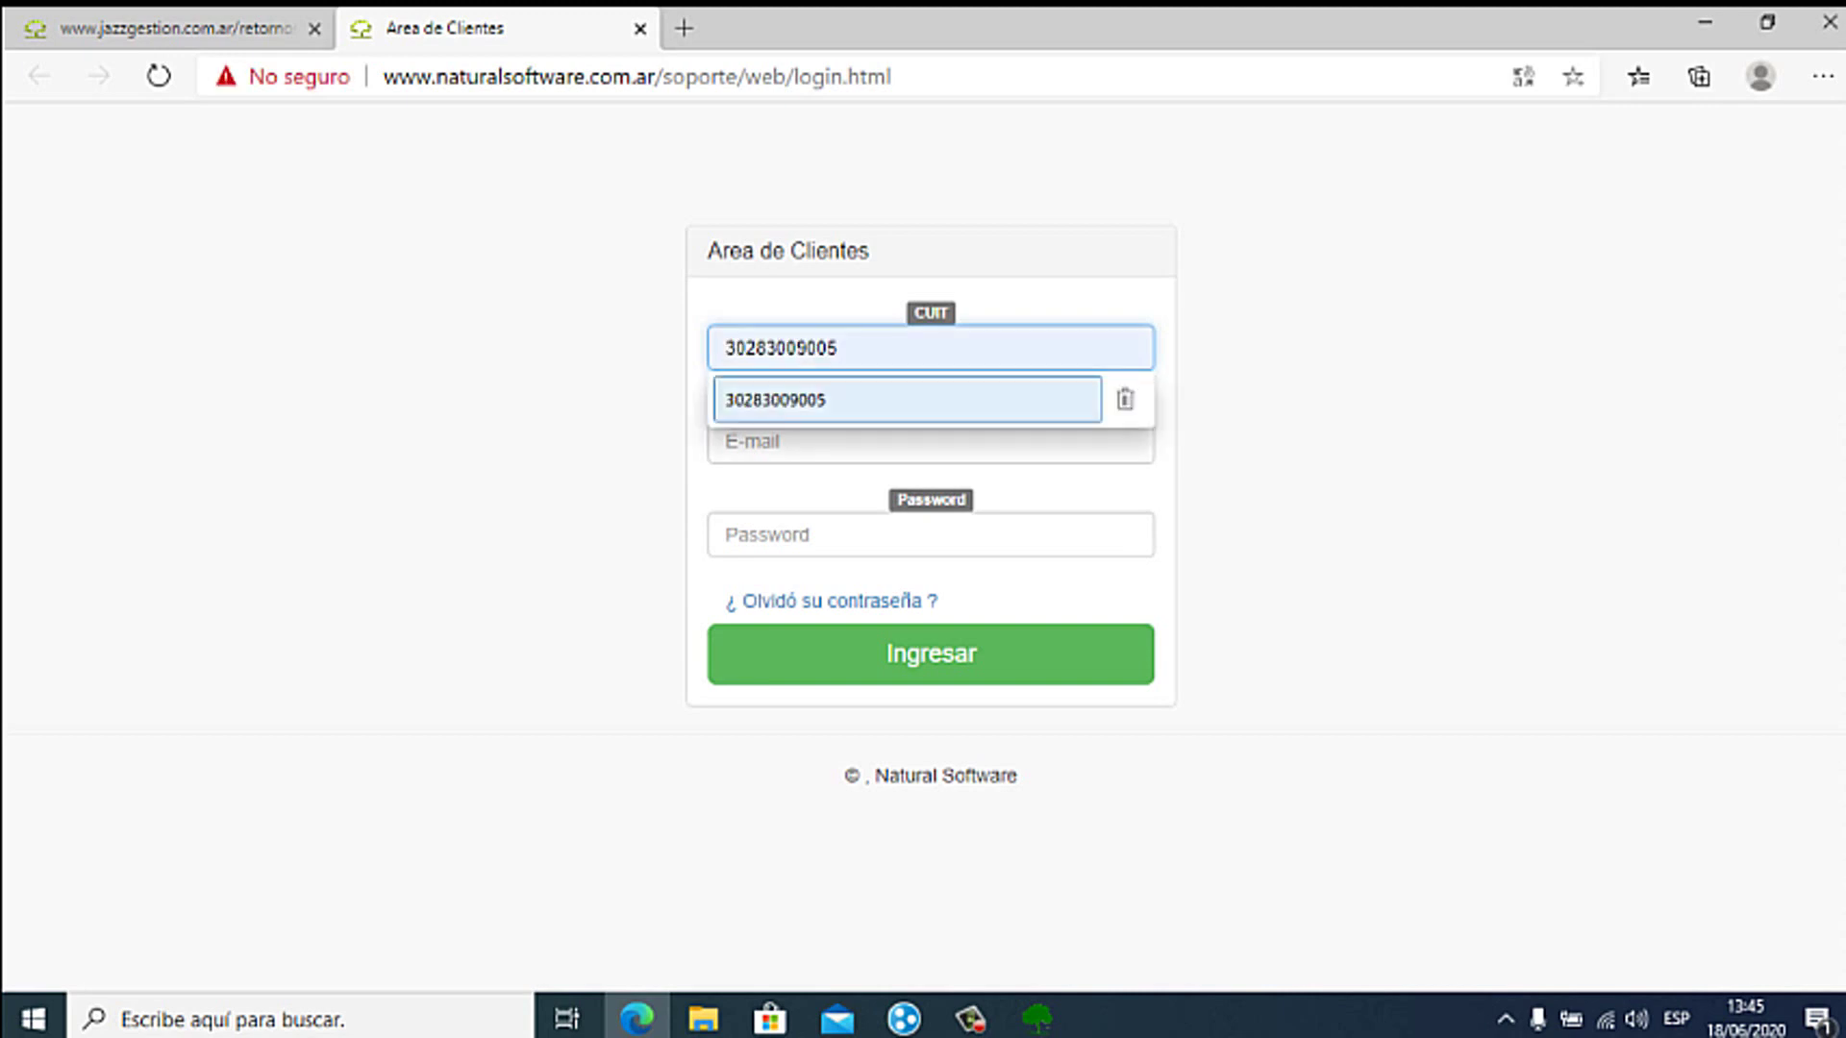
{"action": "key", "text": "Return"}
{"action": "key", "text": "Tab"}
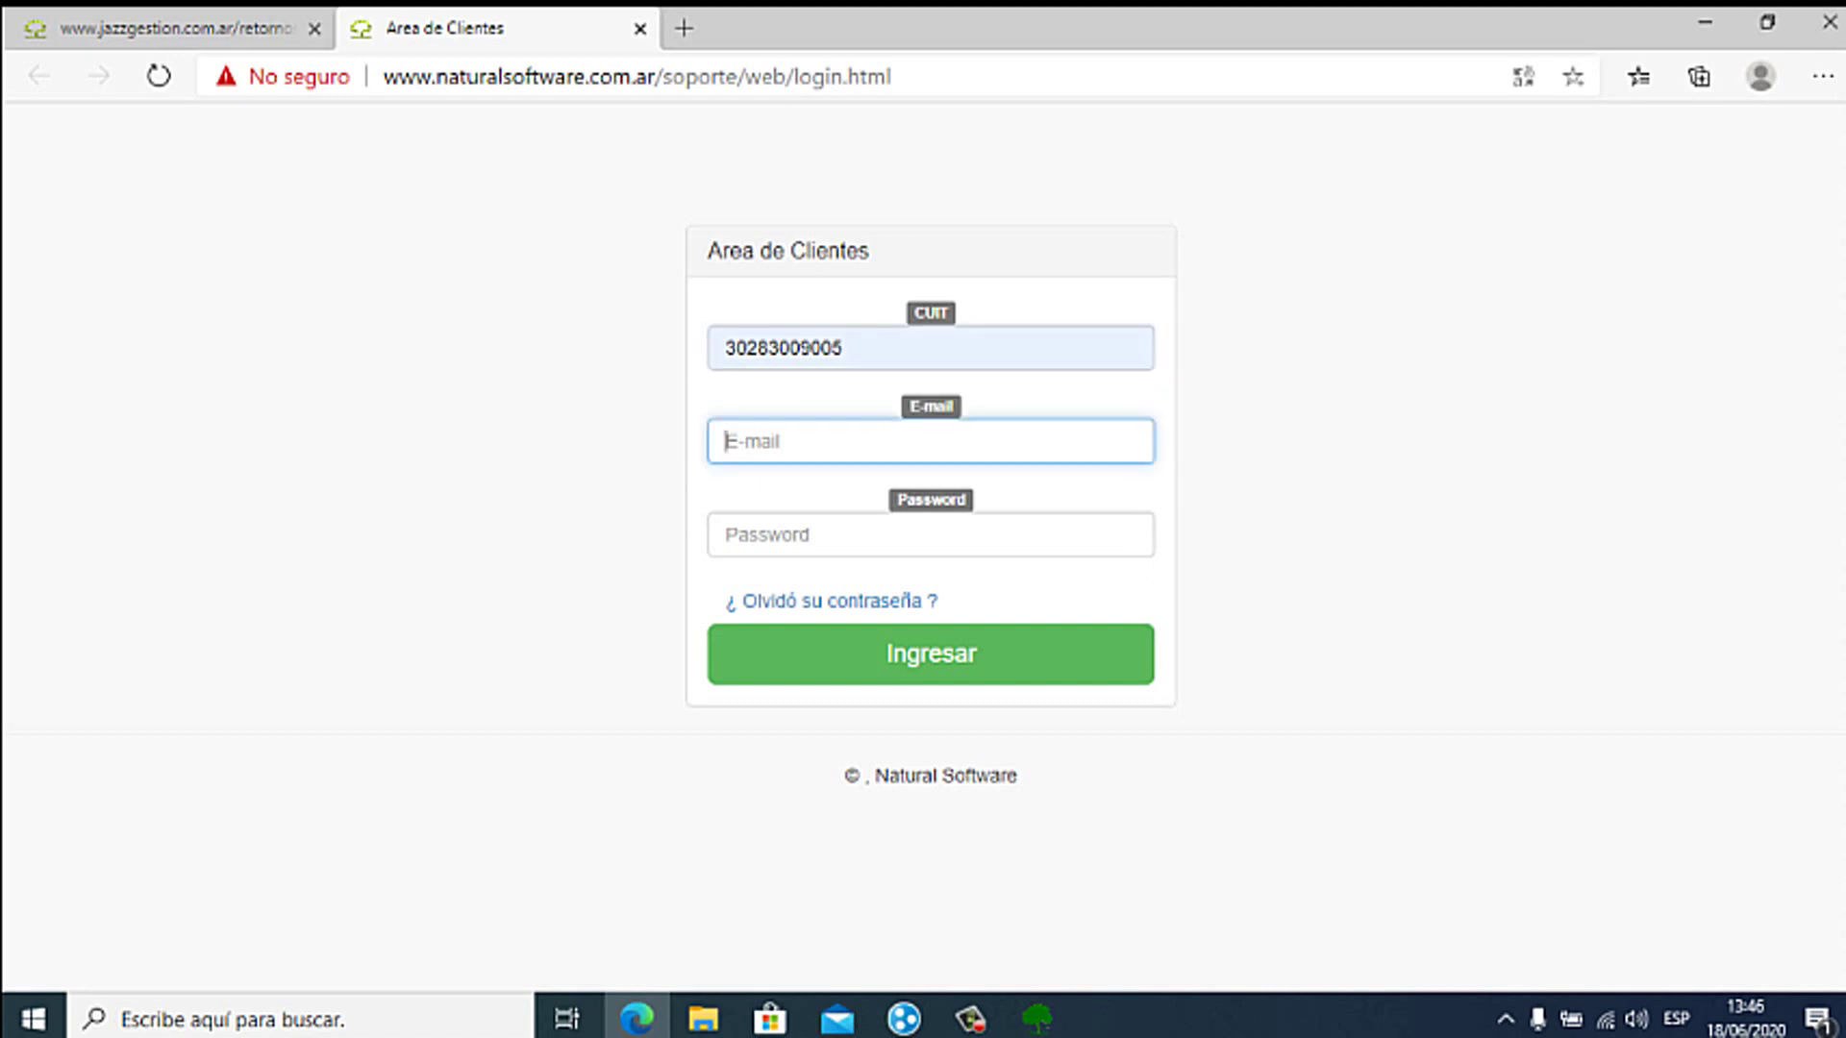
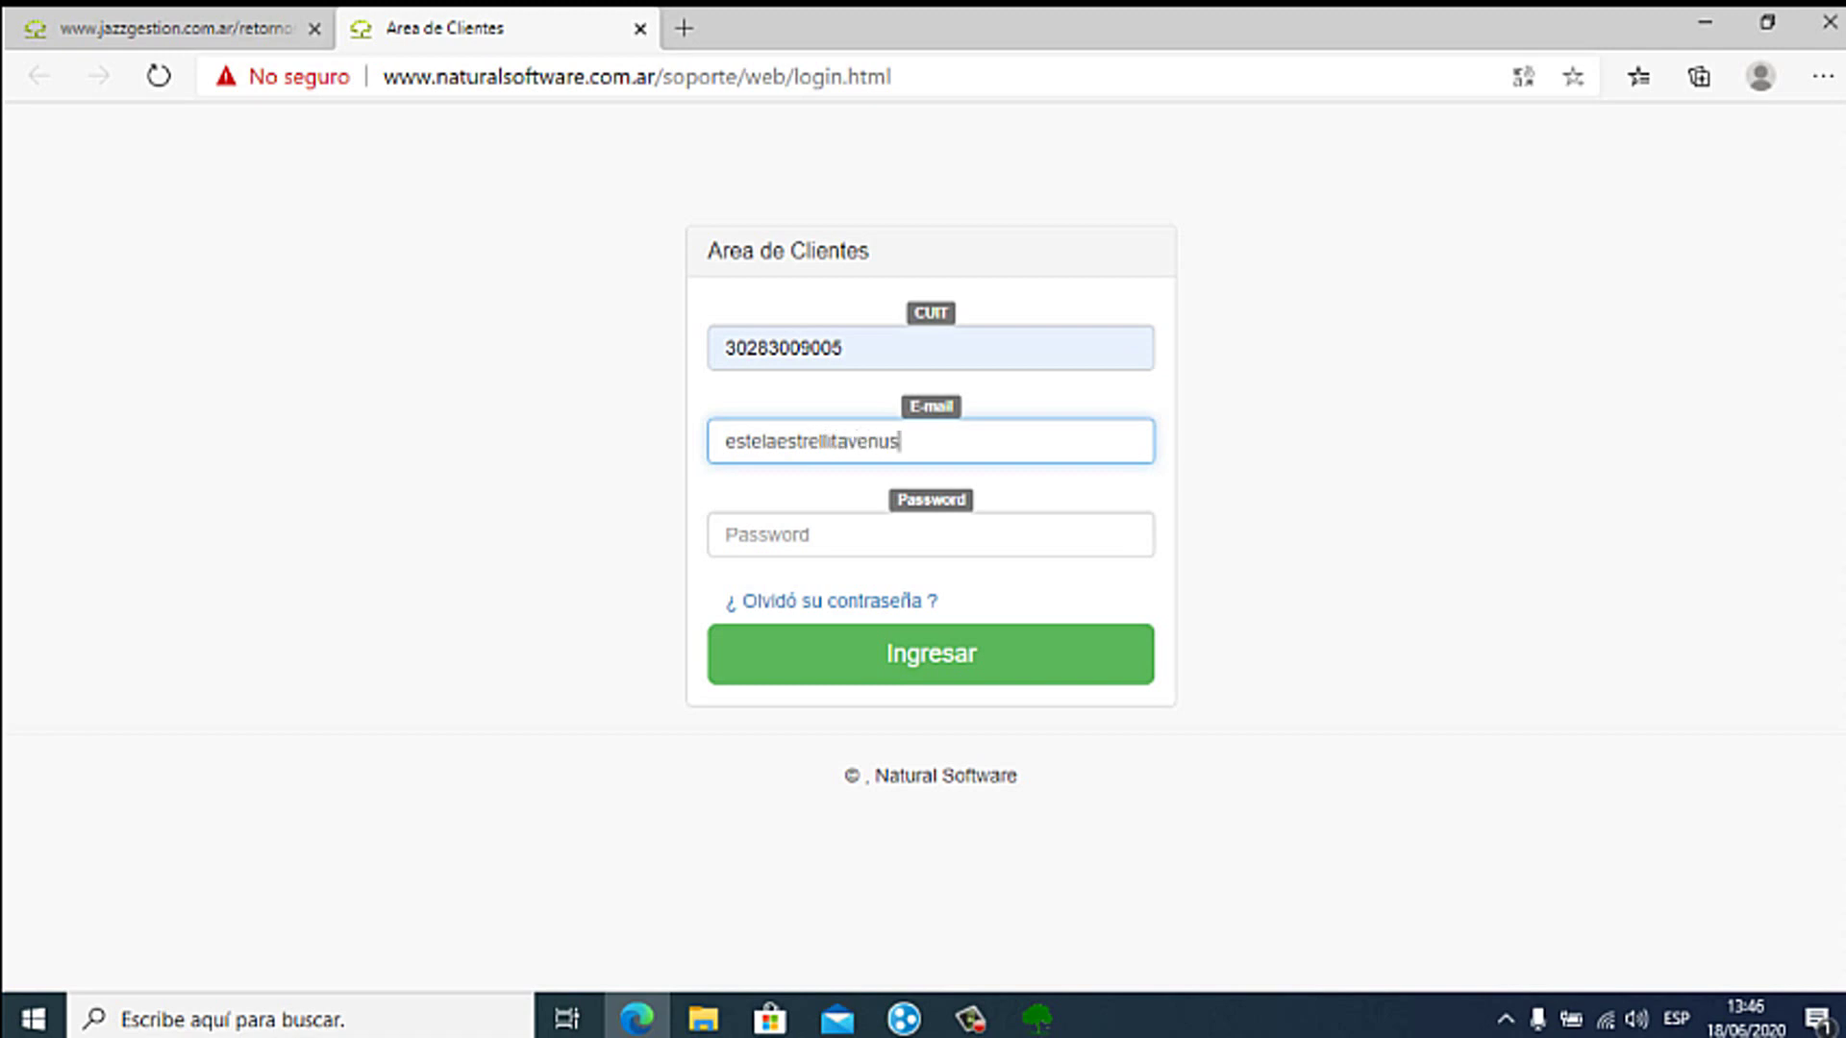
{"action": "key", "text": "Tab"}
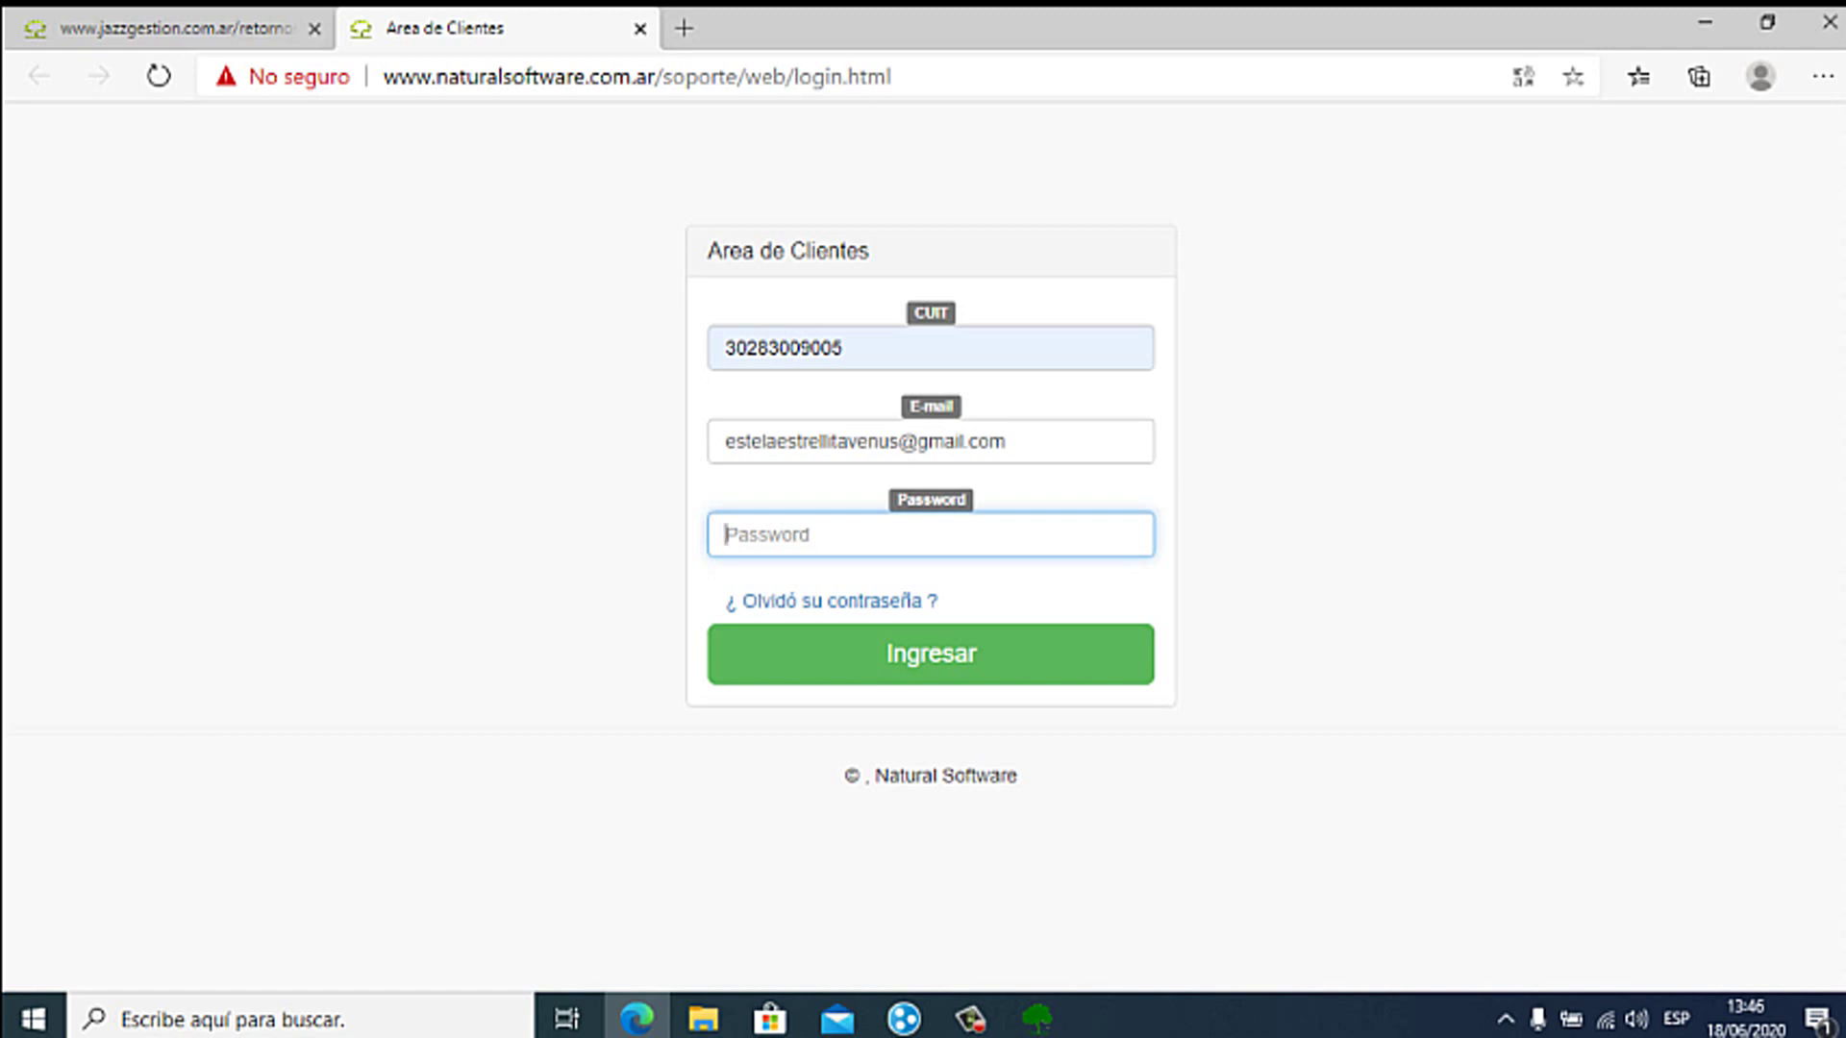
{"action": "type", "text": "••••••"}
{"action": "key", "text": "Tab"}
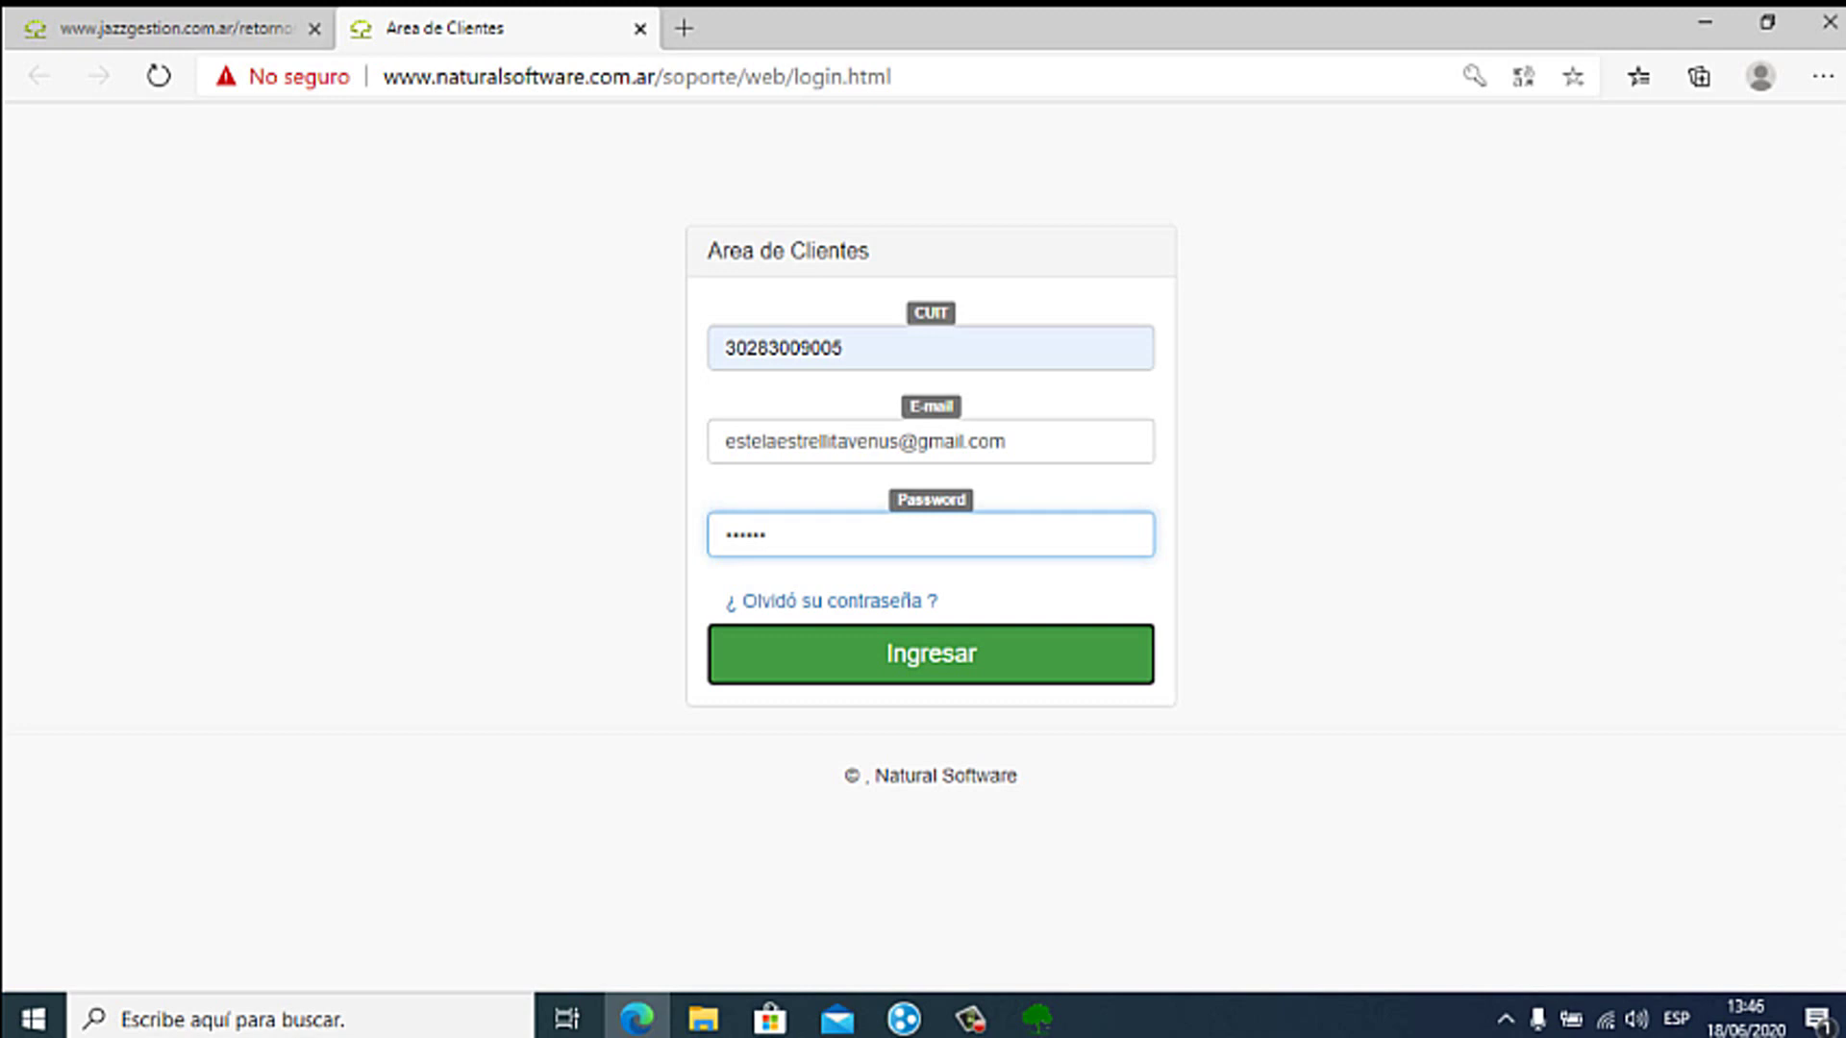
{"action": "key", "text": "Return"}
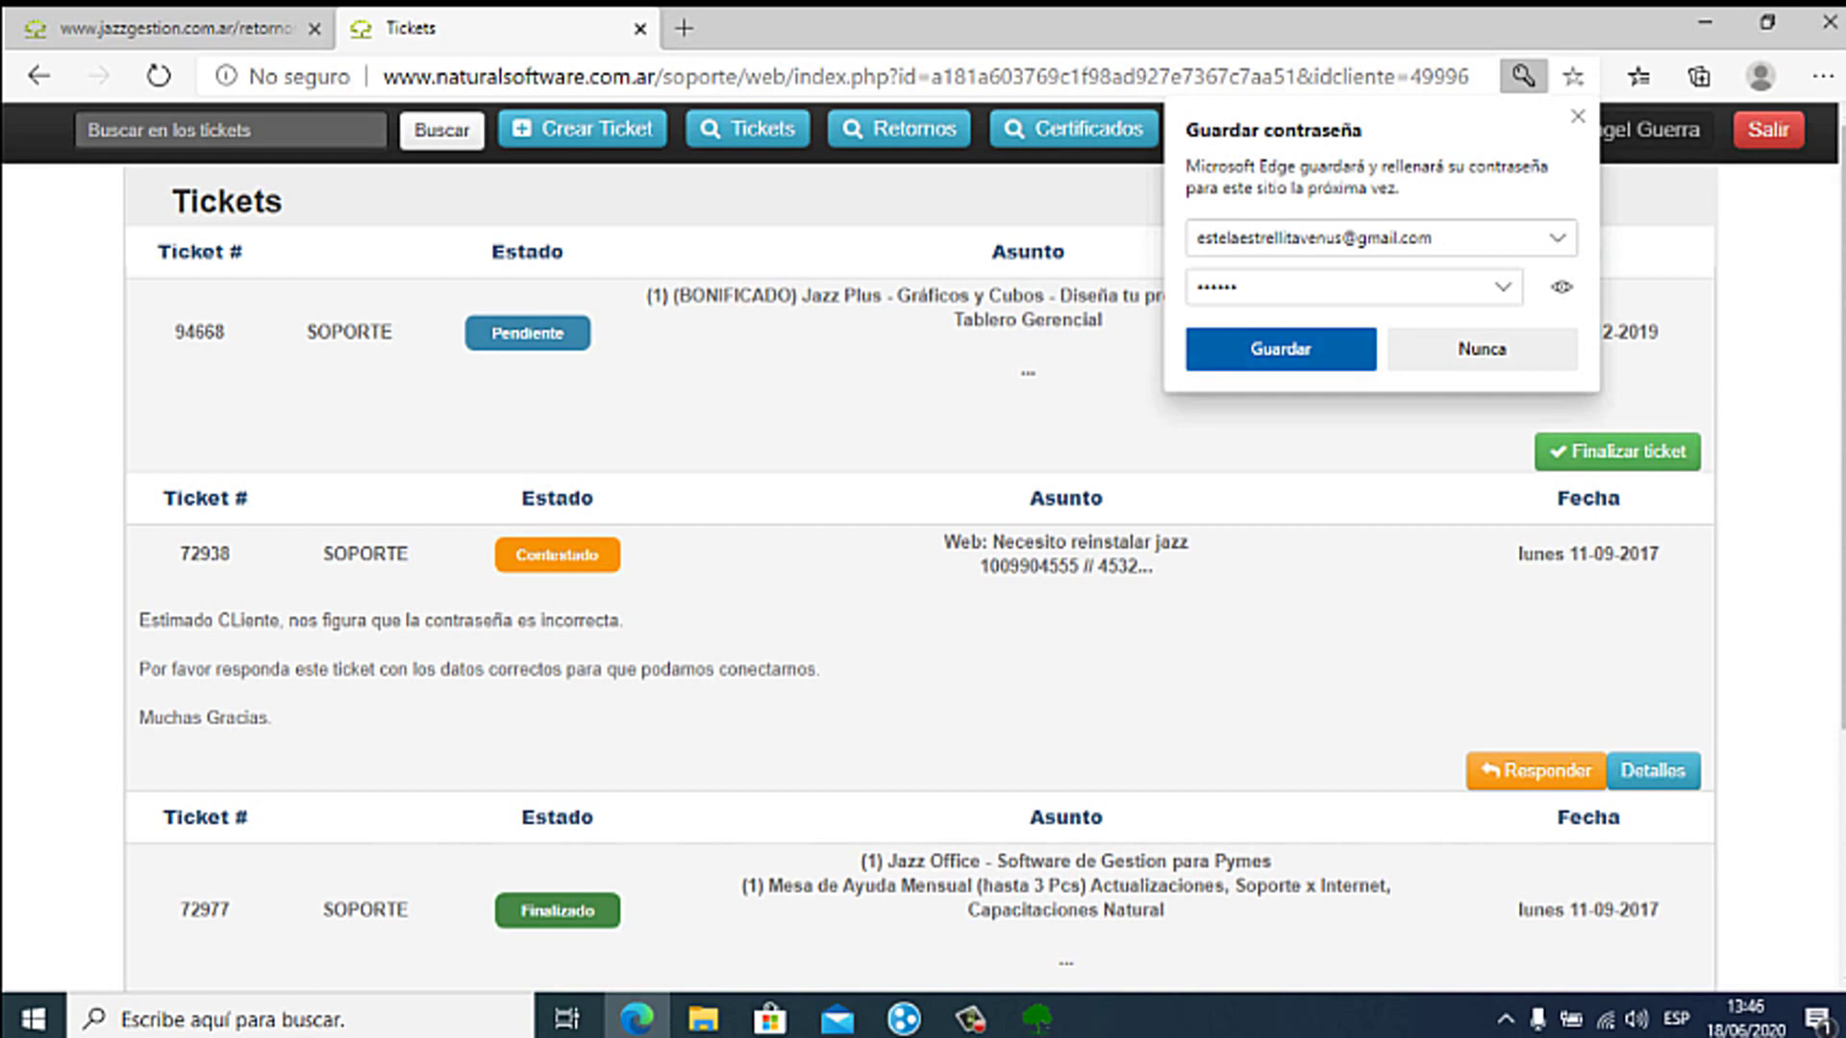
Step: Decline Edge's save-password offer and scroll through the Tickets list
{"action": "key", "text": "Return"}
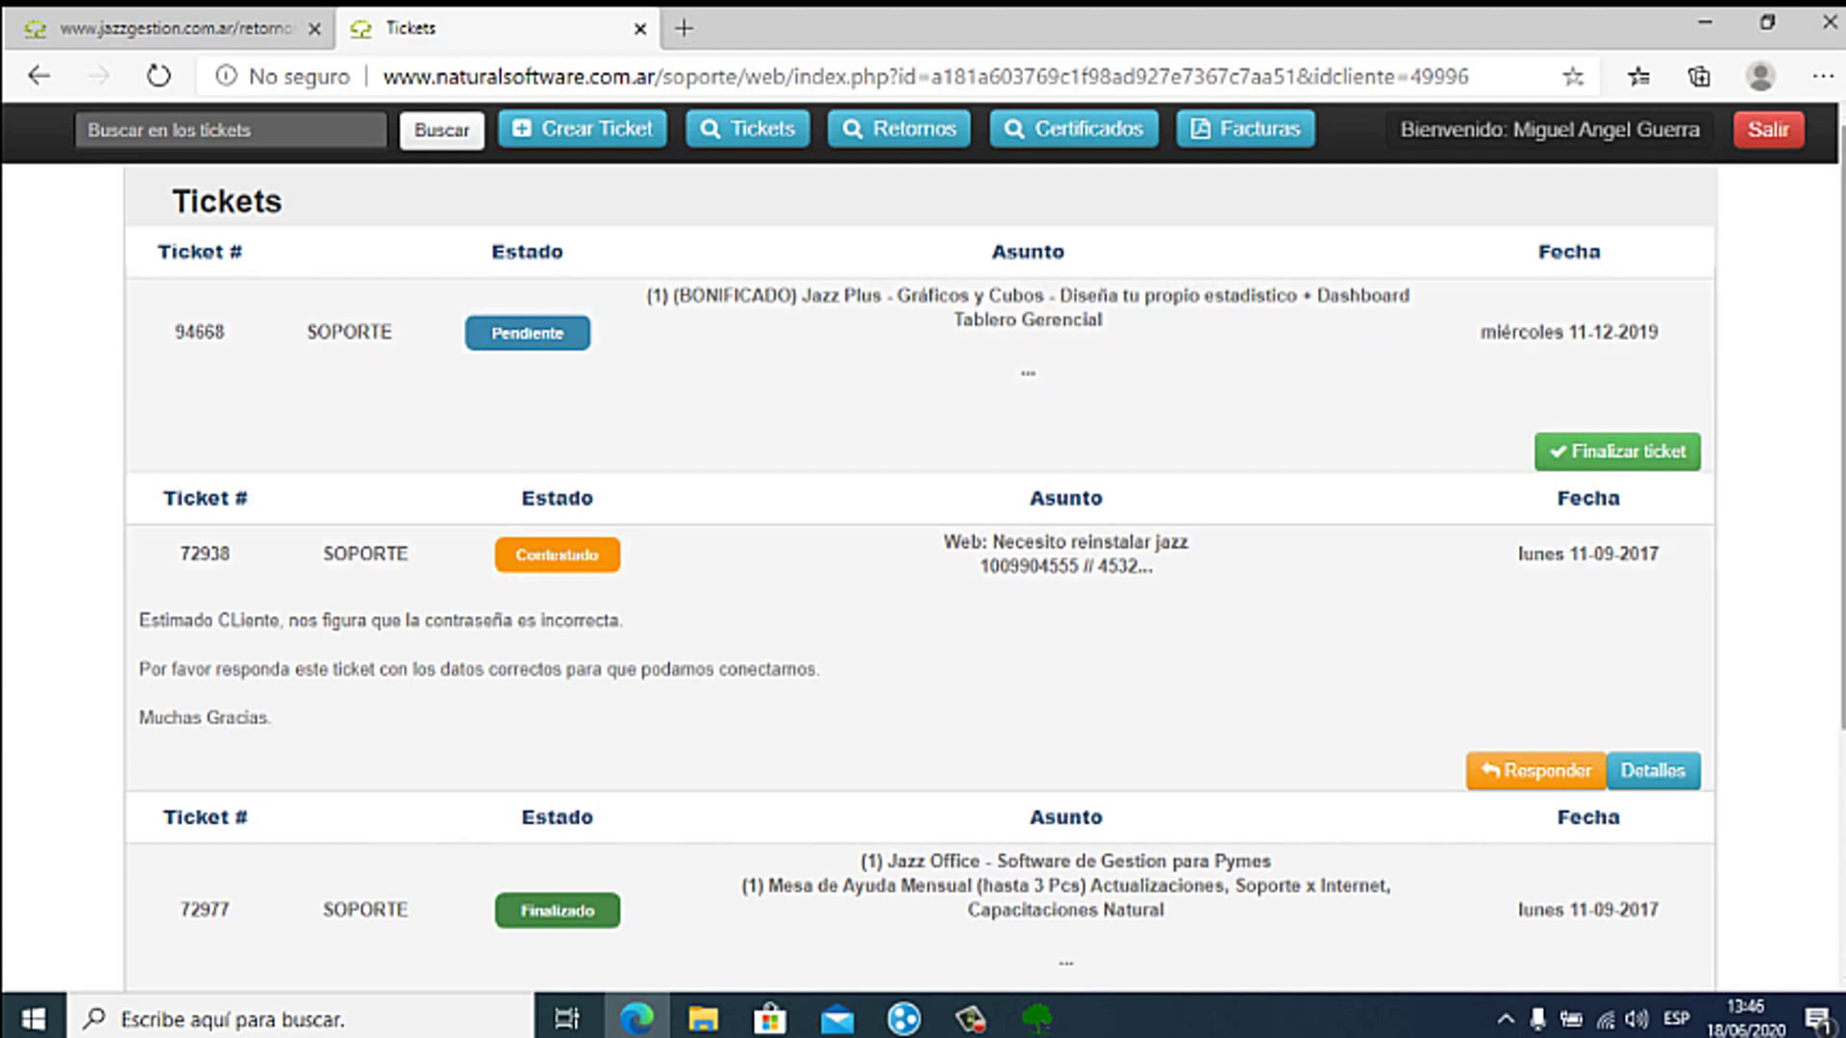
{"action": "scroll", "coordinate": [923, 539], "scroll_direction": "down", "scroll_amount": 5}
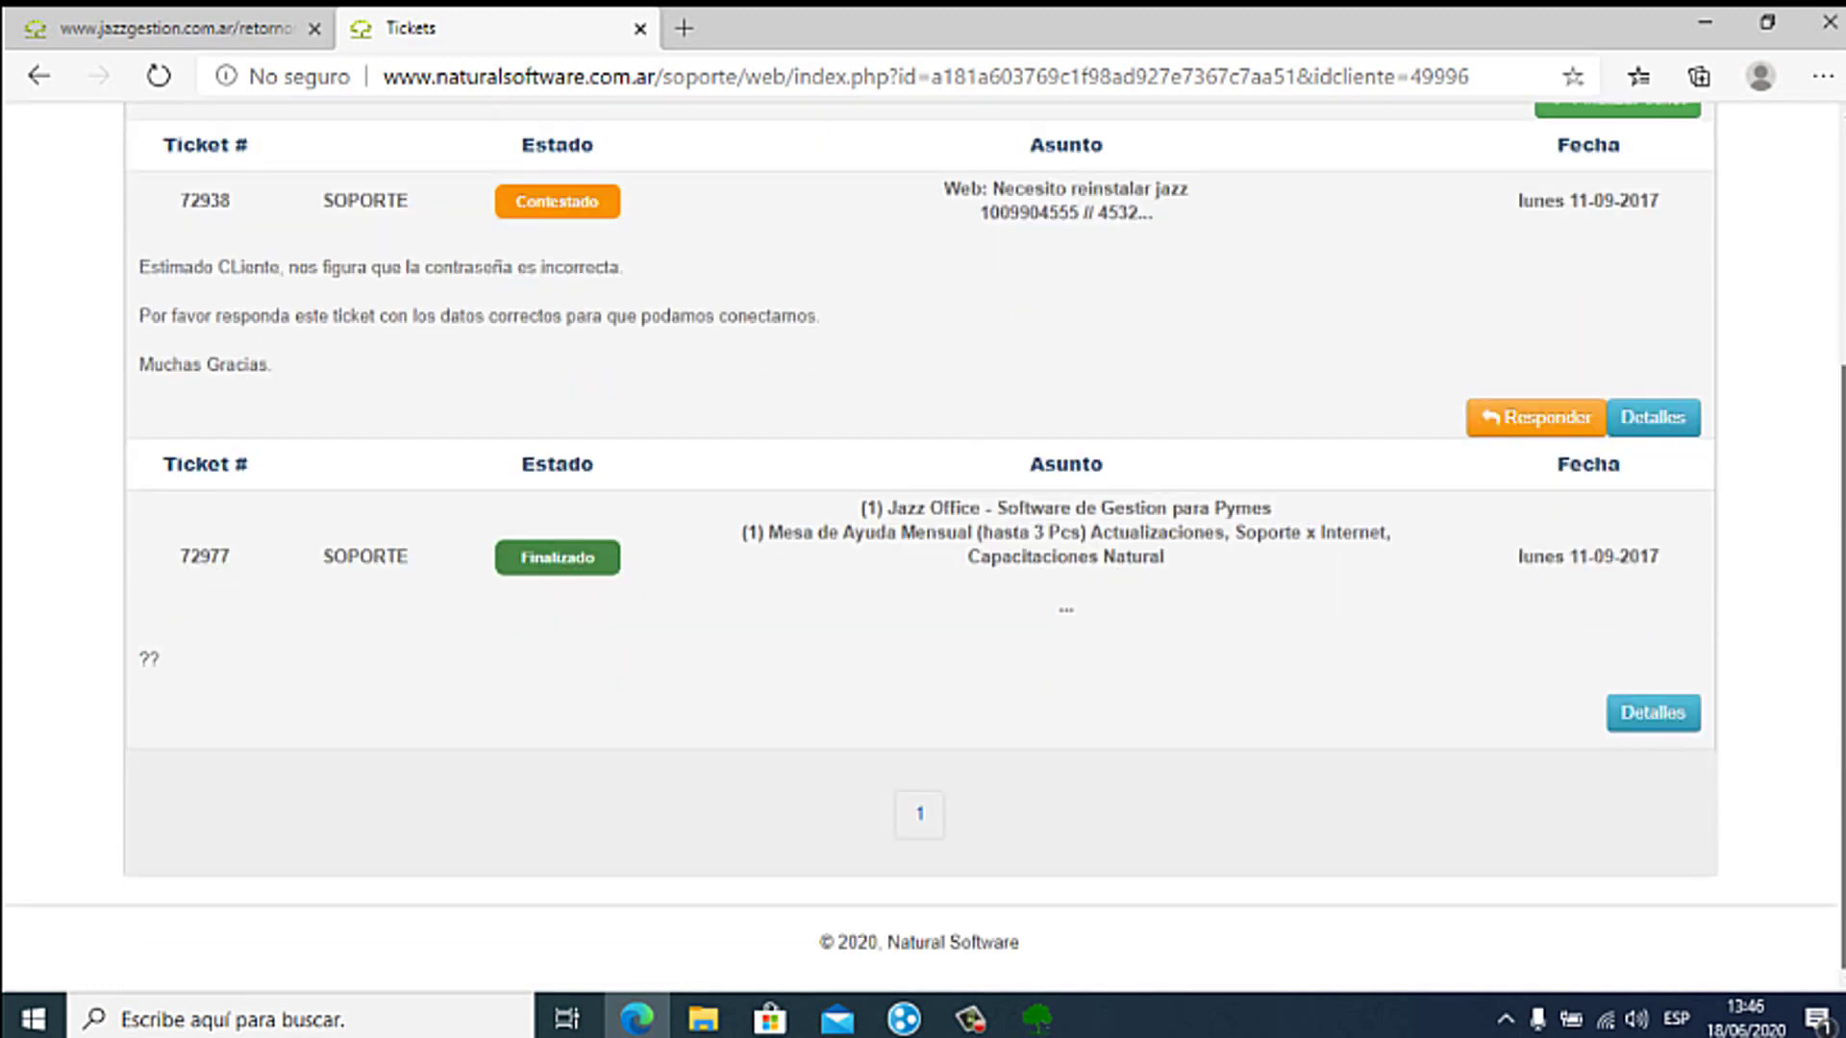
{"action": "scroll", "coordinate": [923, 538], "scroll_direction": "up", "scroll_amount": 5}
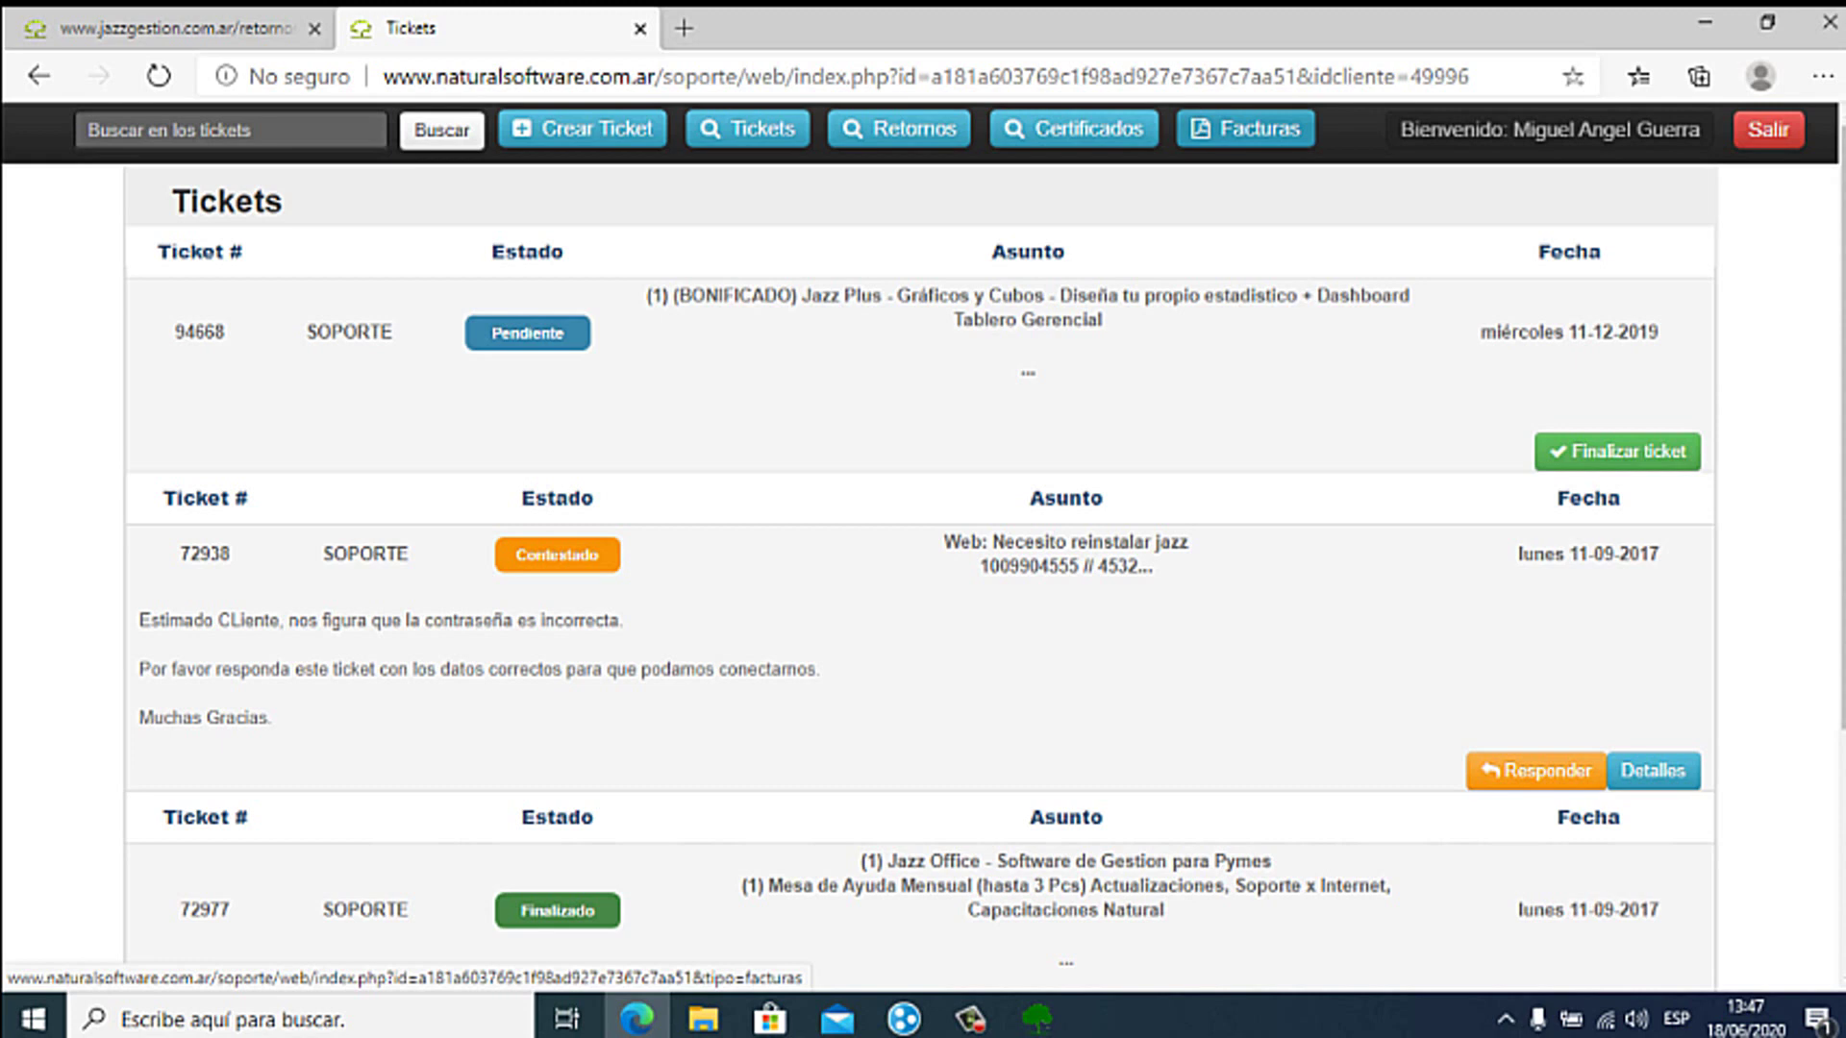
Step: Copy the Código de Activación from the Retornos page, then minimize Edge
{"action": "left_click", "coordinate": [1246, 129]}
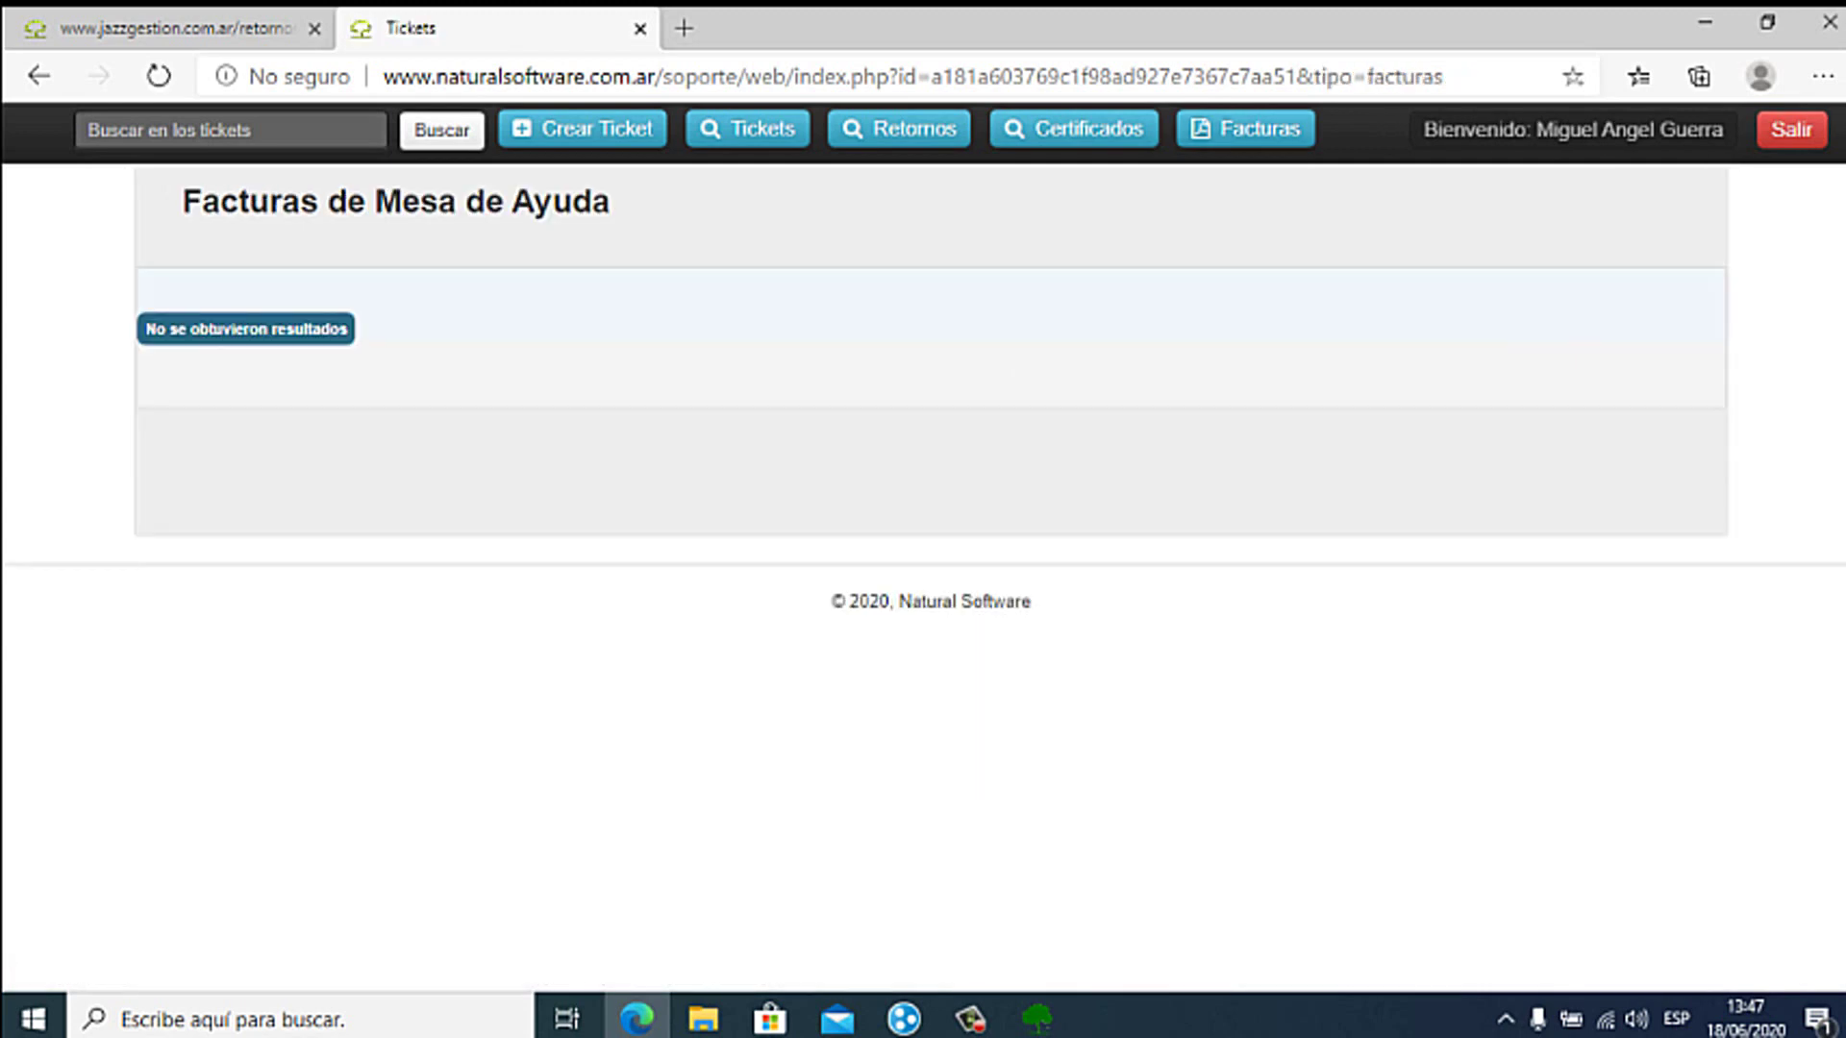
{"action": "left_click", "coordinate": [898, 129]}
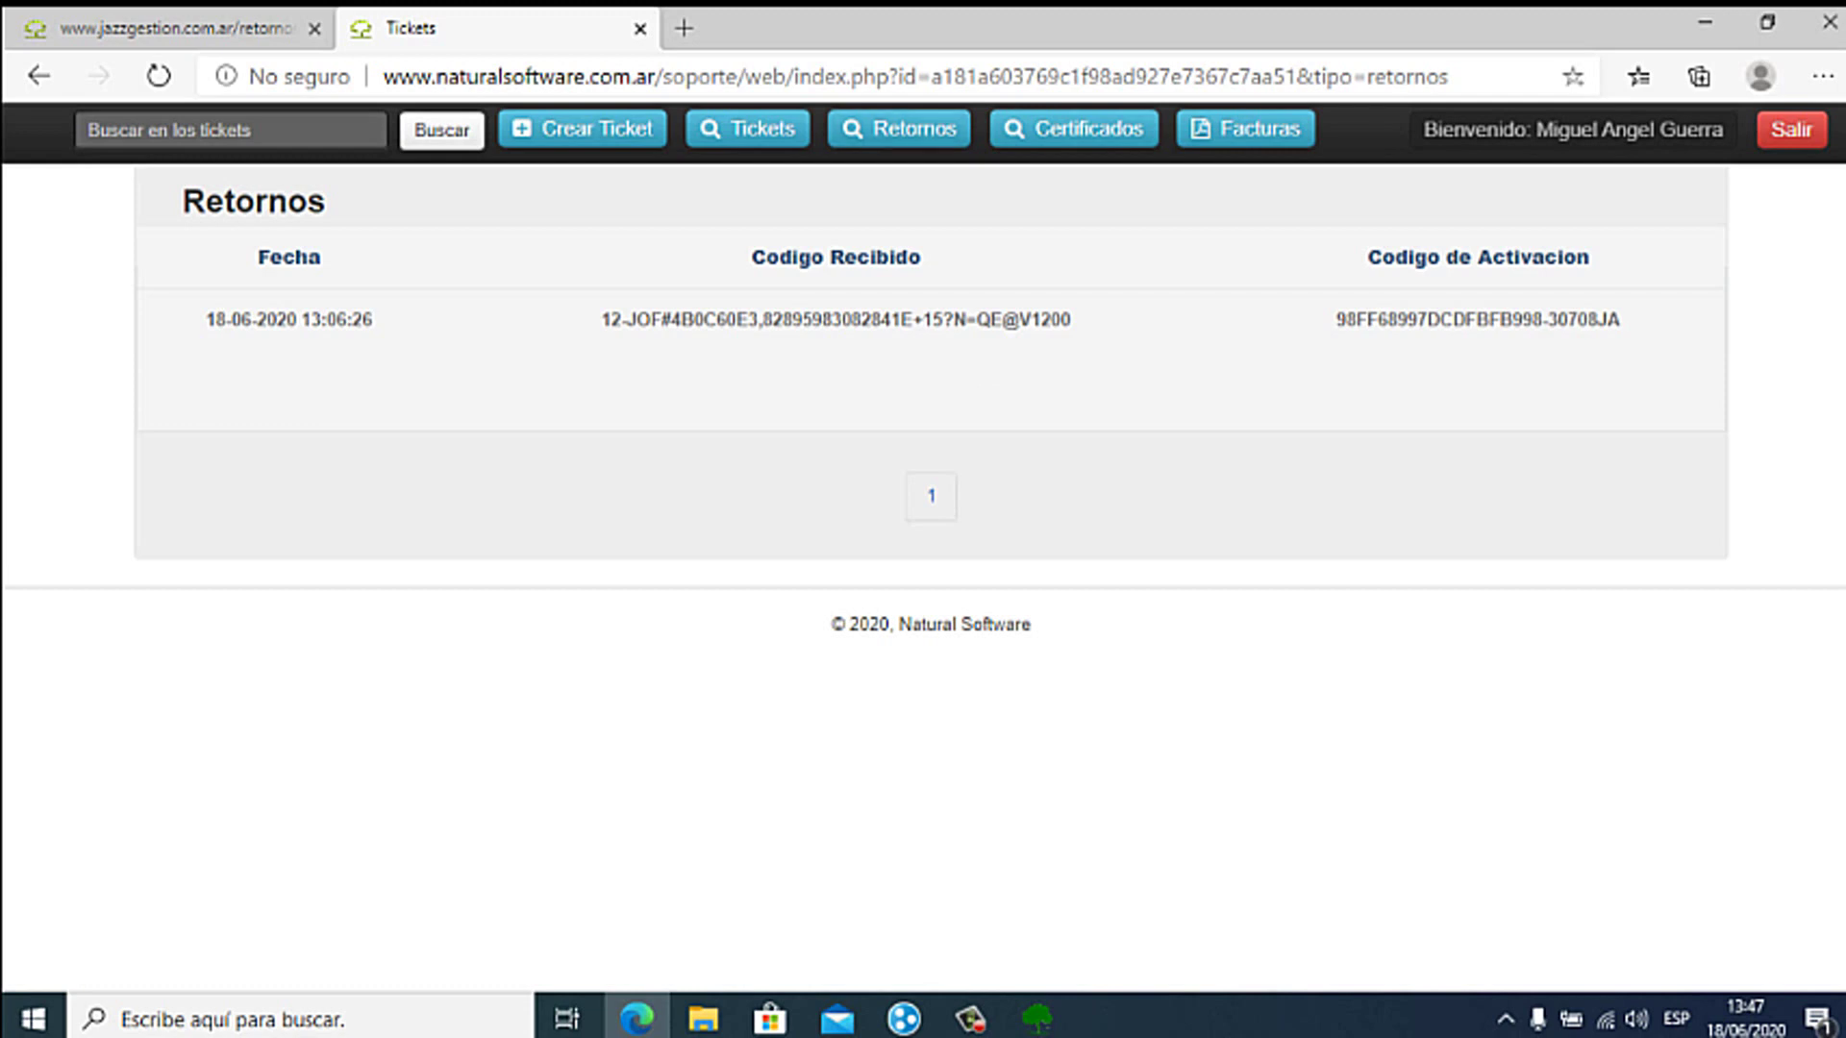
{"action": "left_click_drag", "start_coordinate": [1622, 319], "coordinate": [1333, 319]}
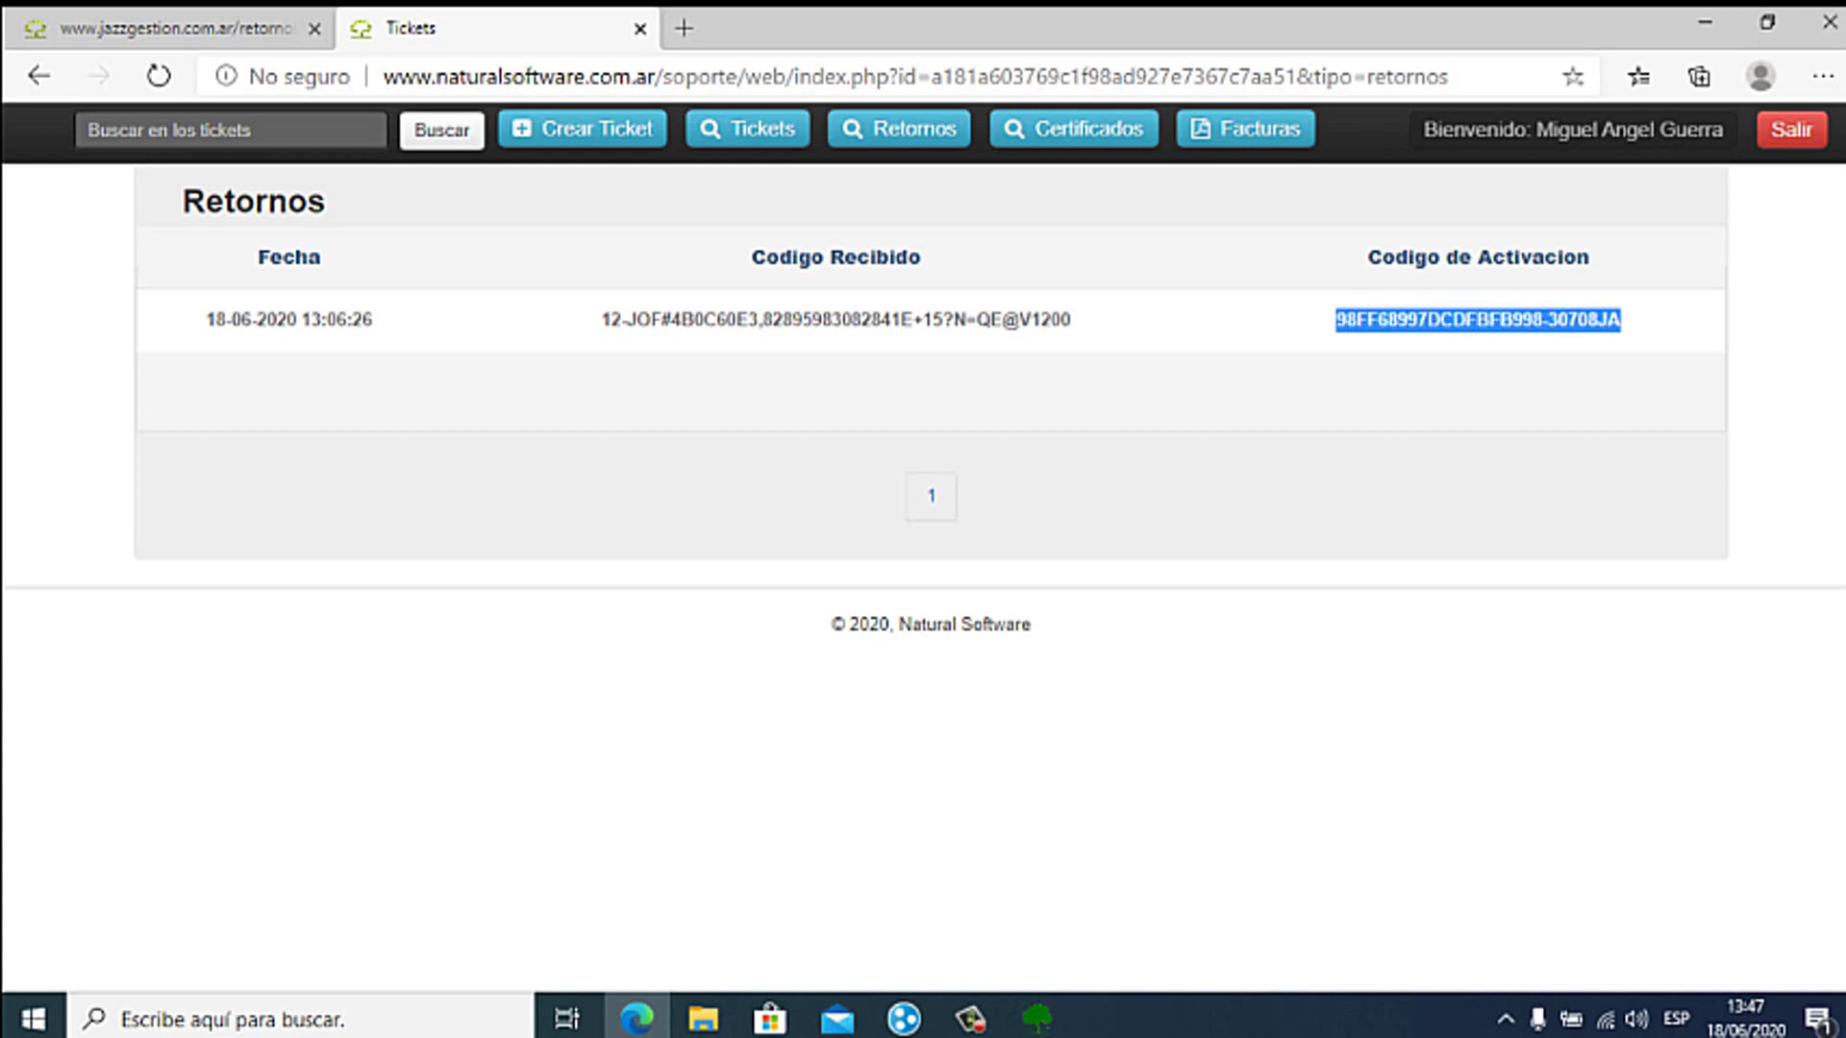
{"action": "right_click", "coordinate": [1336, 323]}
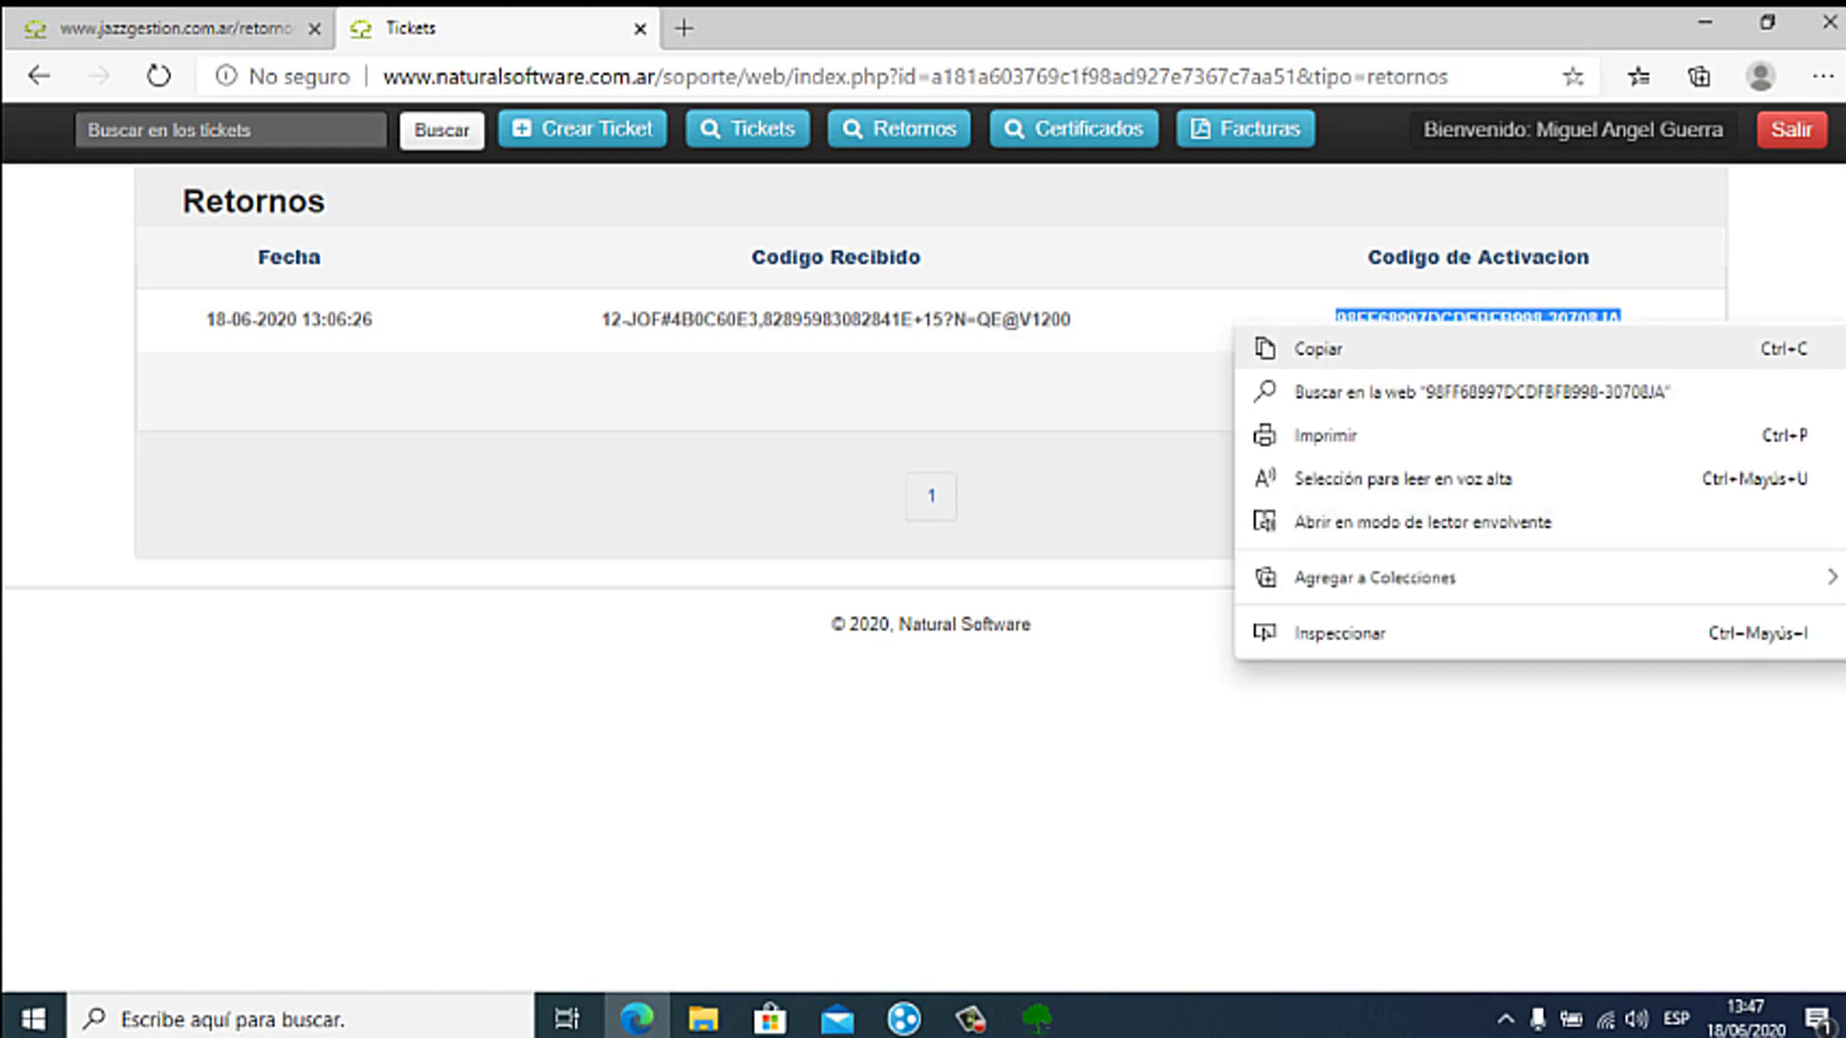
{"action": "left_click", "coordinate": [1317, 348]}
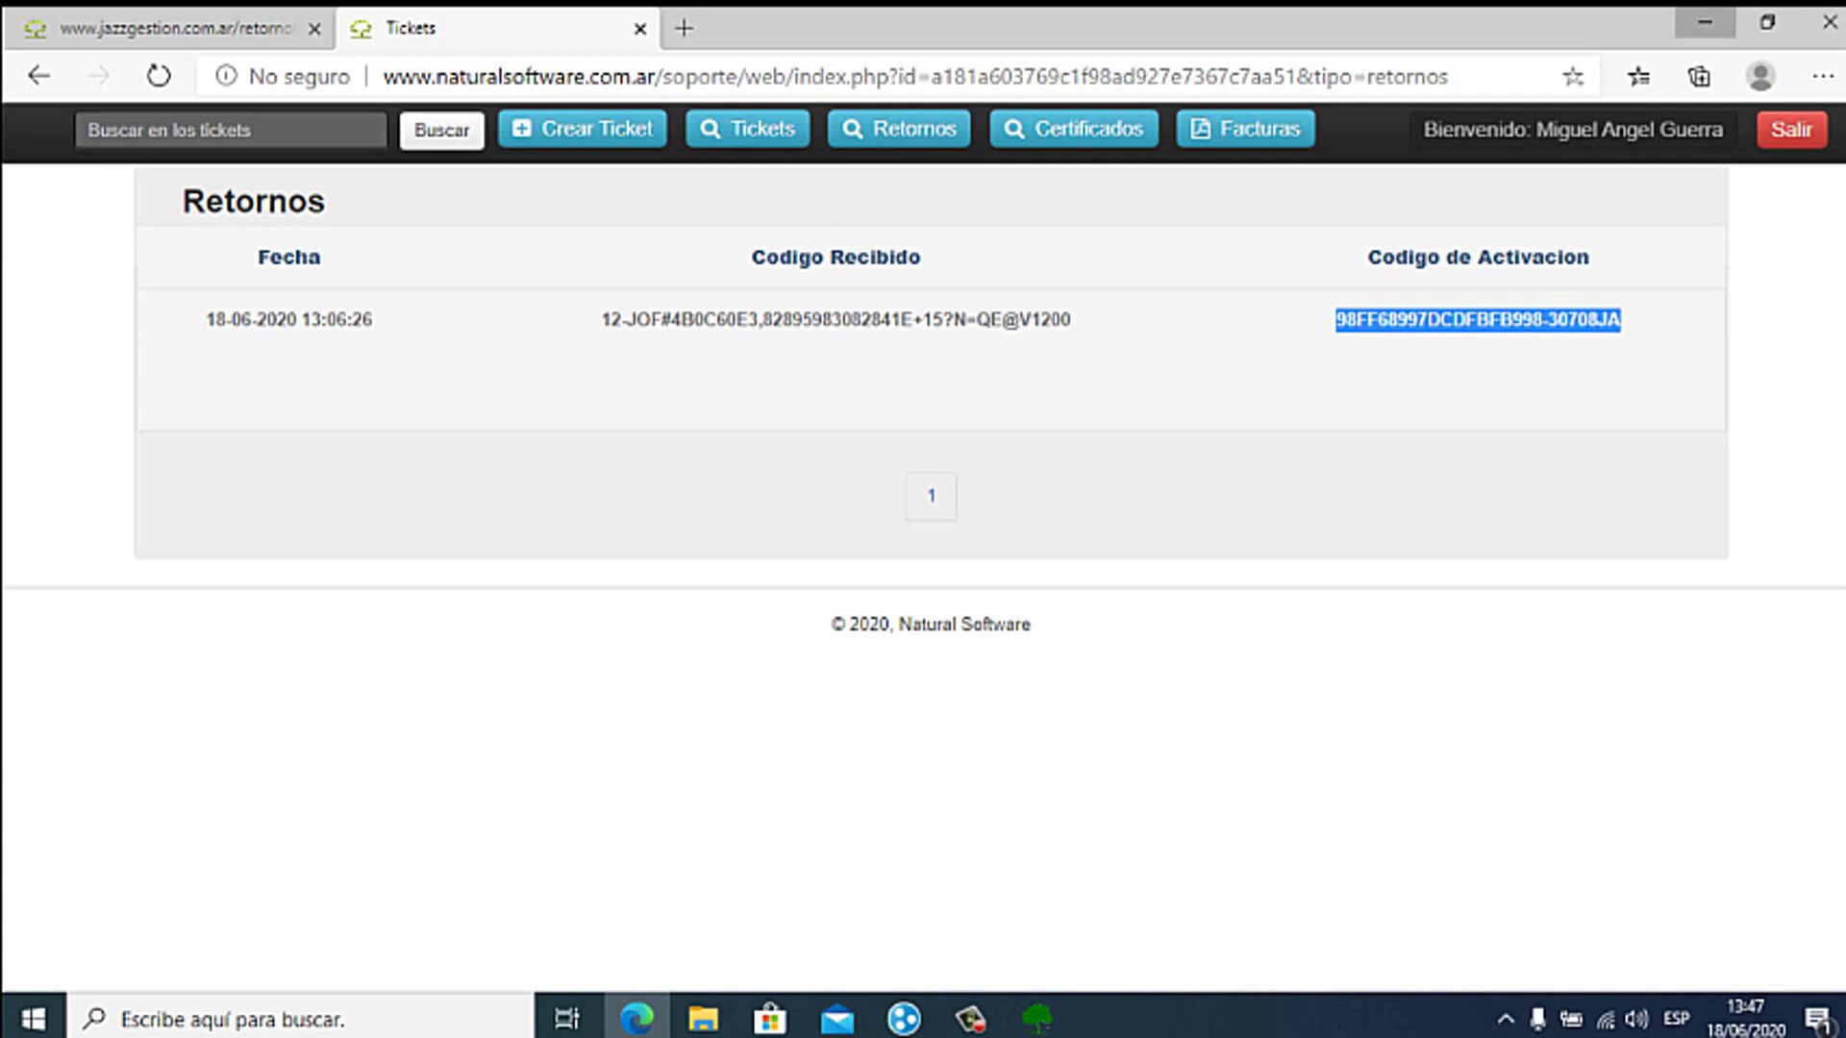
{"action": "left_click", "coordinate": [1705, 22]}
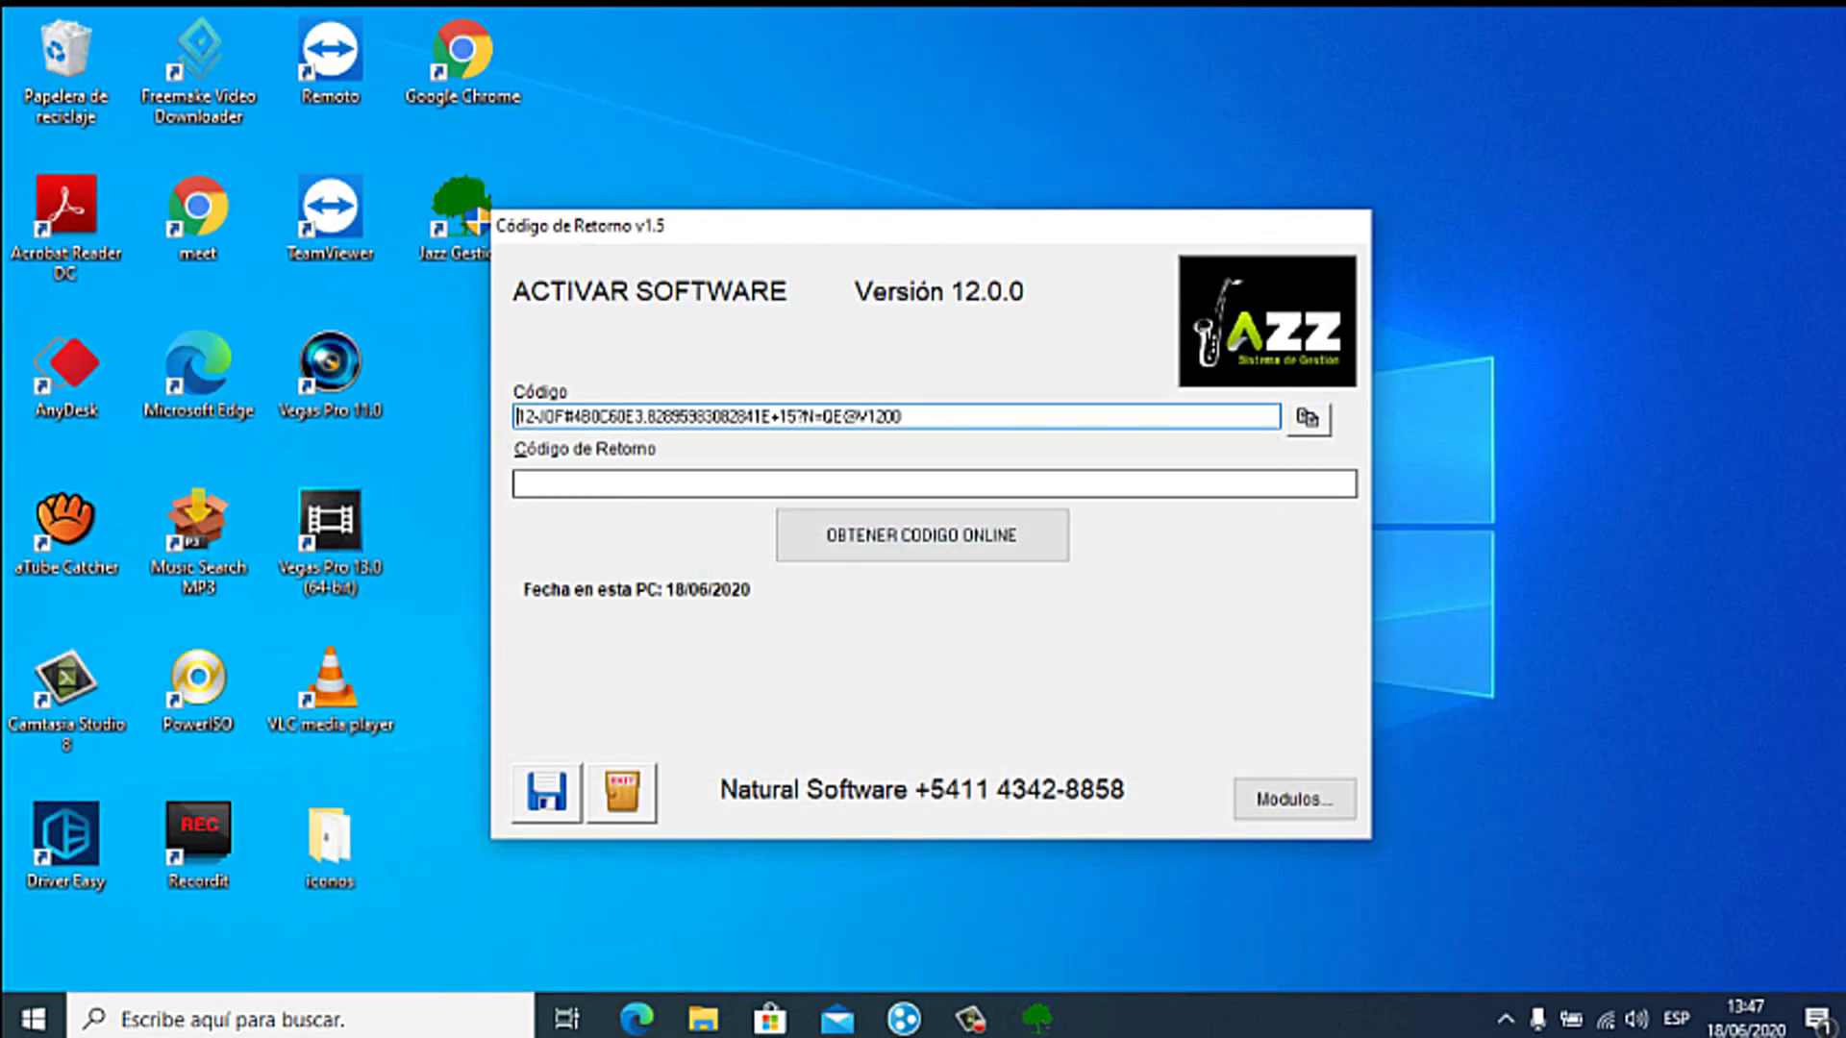
Step: Paste the copied return code into Código de Retorno, save it, and accept the Código Correcto message
{"action": "left_click", "coordinate": [549, 483]}
{"action": "right_click", "coordinate": [549, 487]}
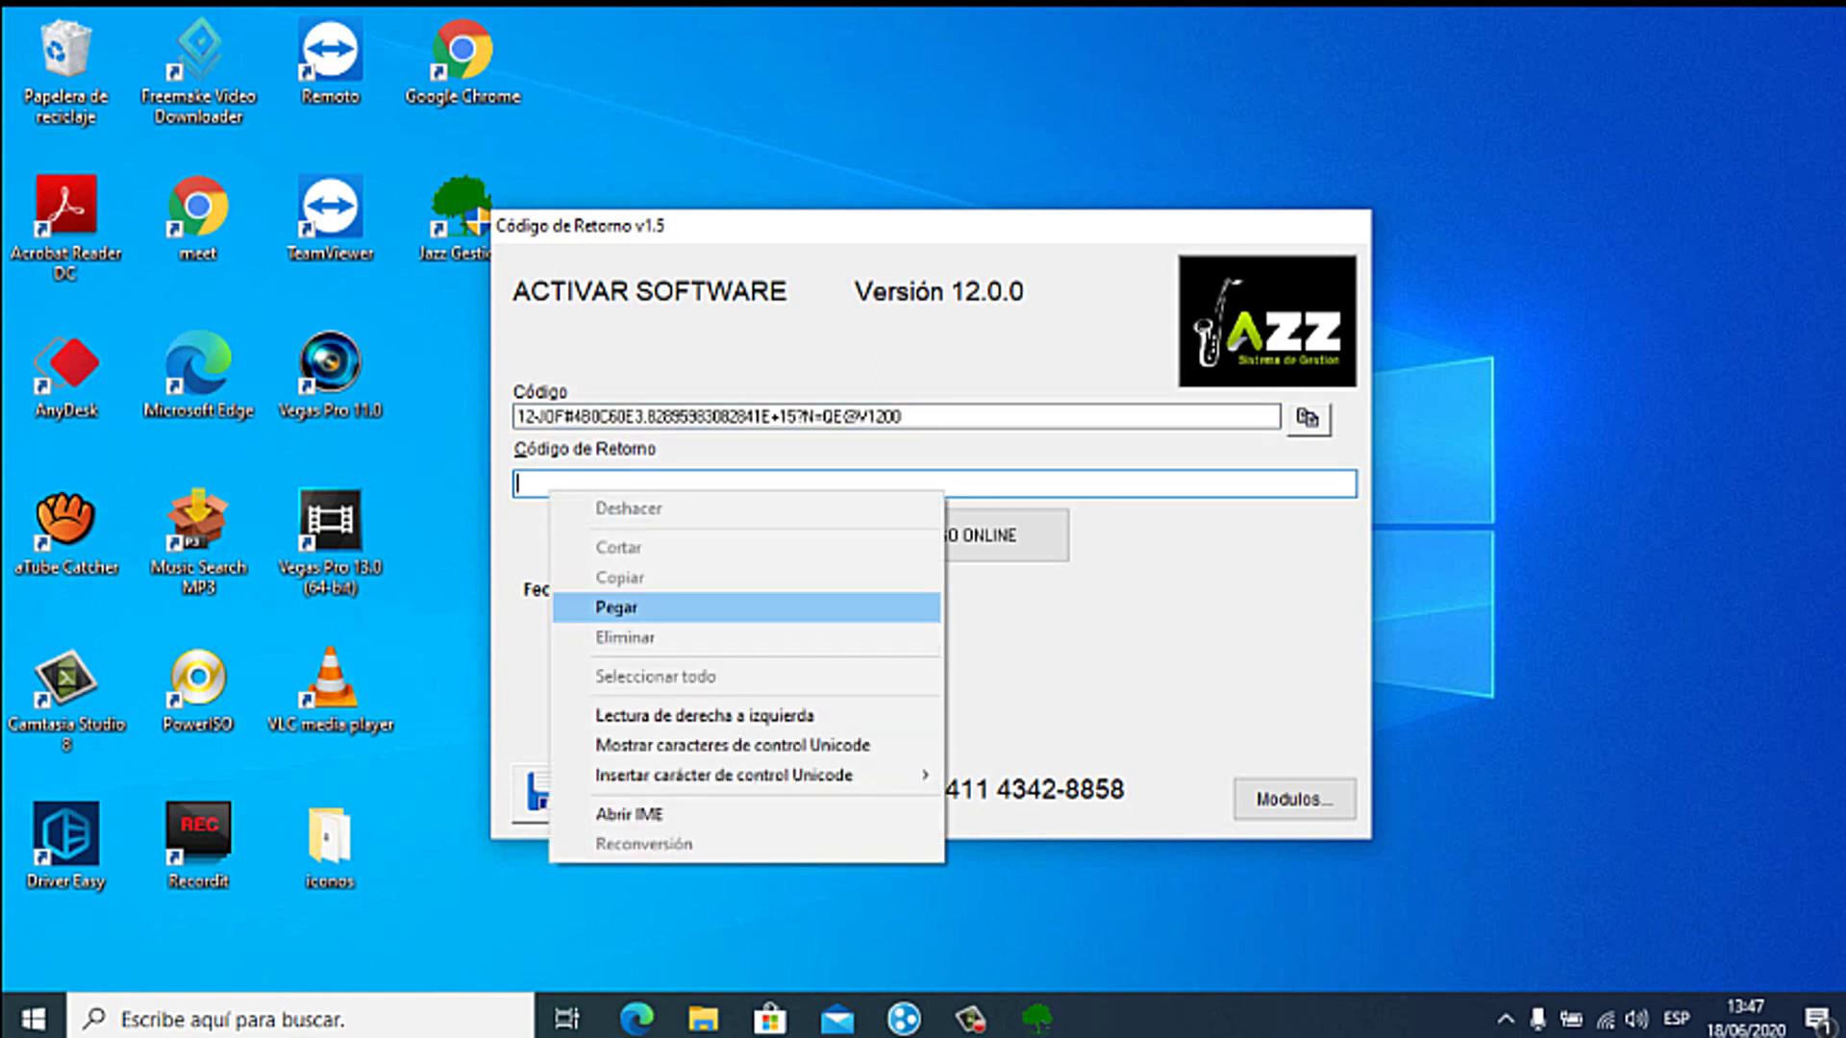
{"action": "left_click", "coordinate": [616, 606]}
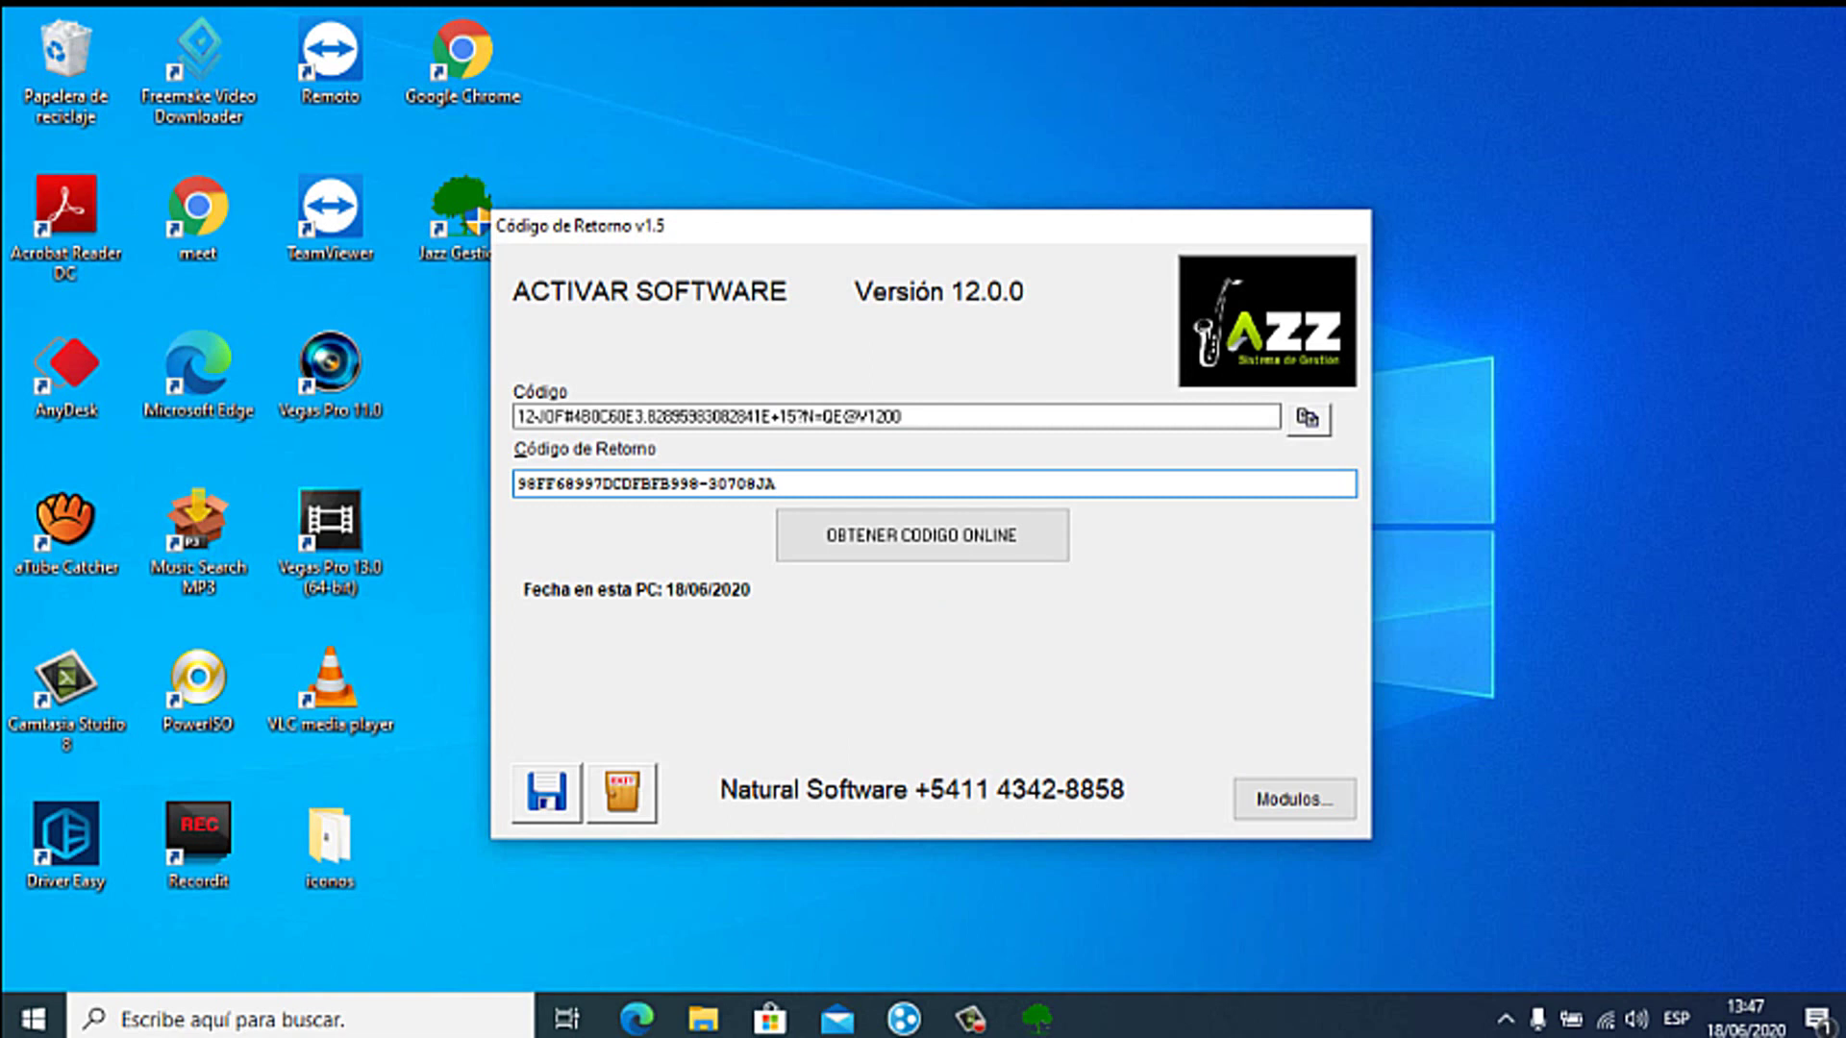
{"action": "left_click", "coordinate": [547, 793]}
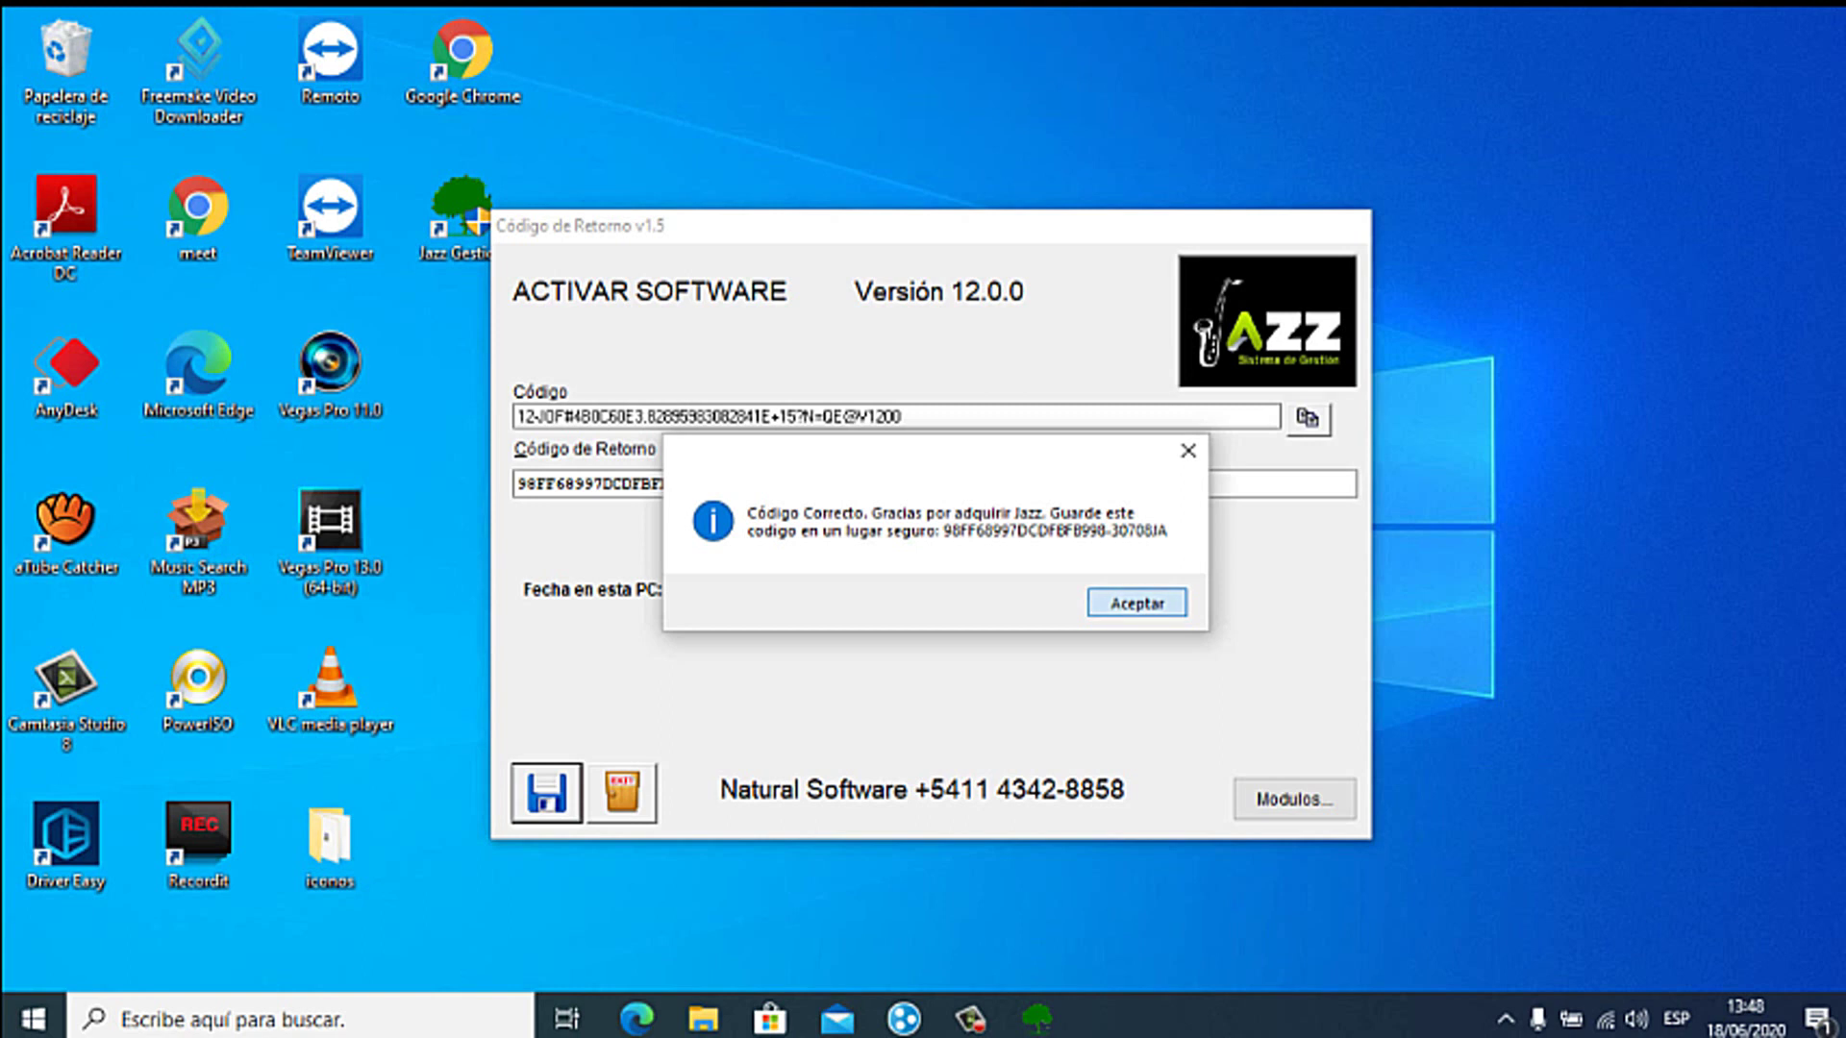
{"action": "key", "text": "Return"}
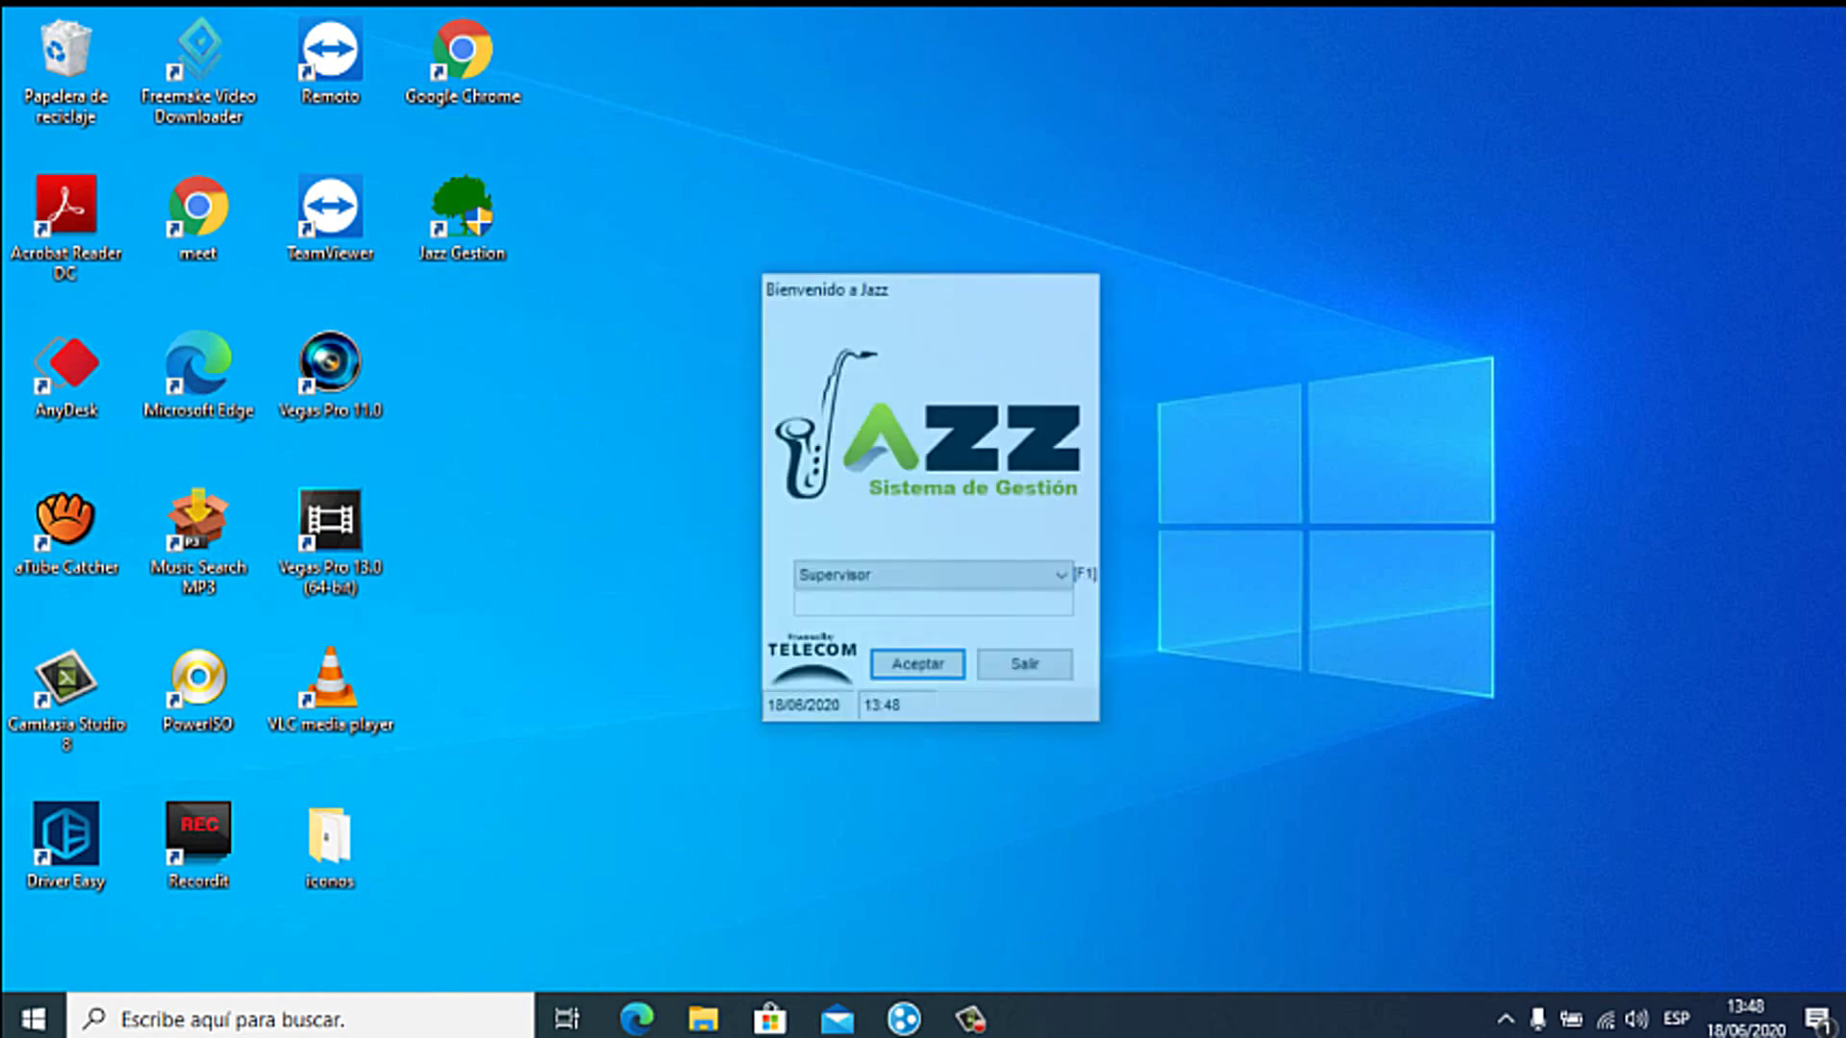
Step: Log in as Supervisor, close the Novedades window, and minimize Jazz Office
{"action": "key", "text": "Return"}
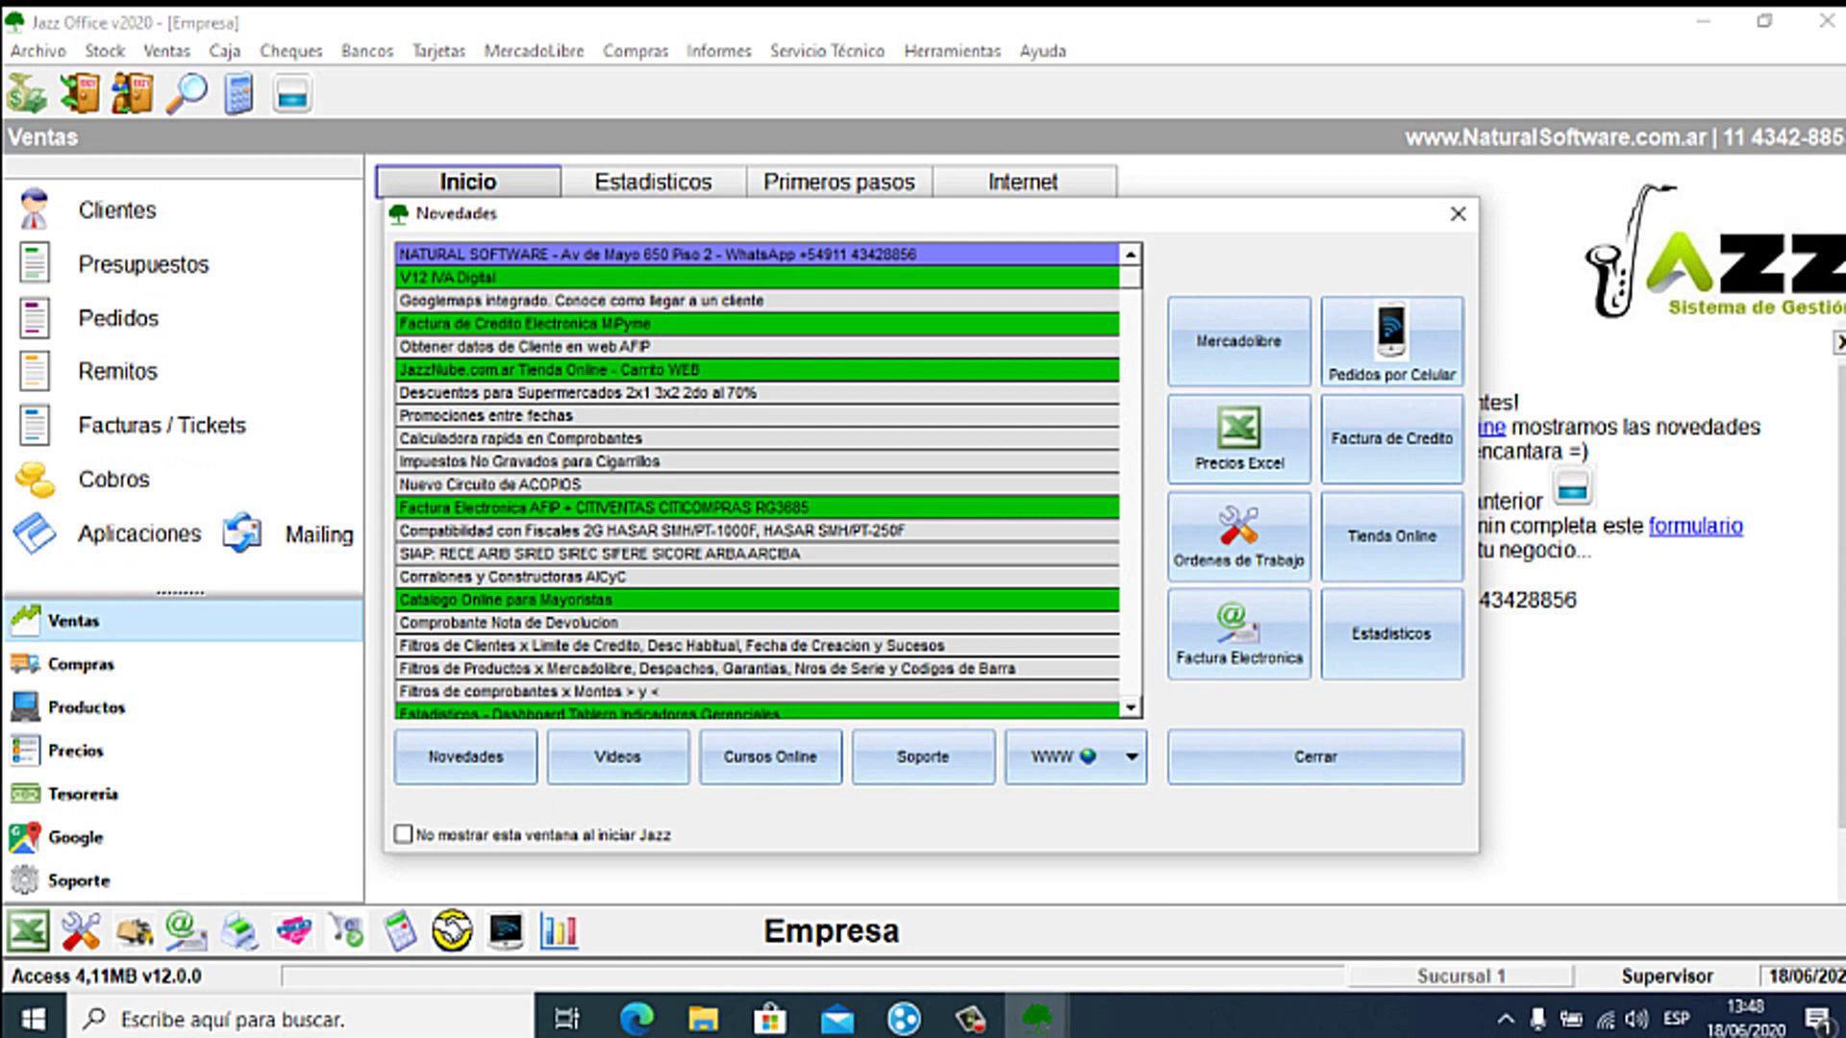
{"action": "left_click", "coordinate": [1457, 213]}
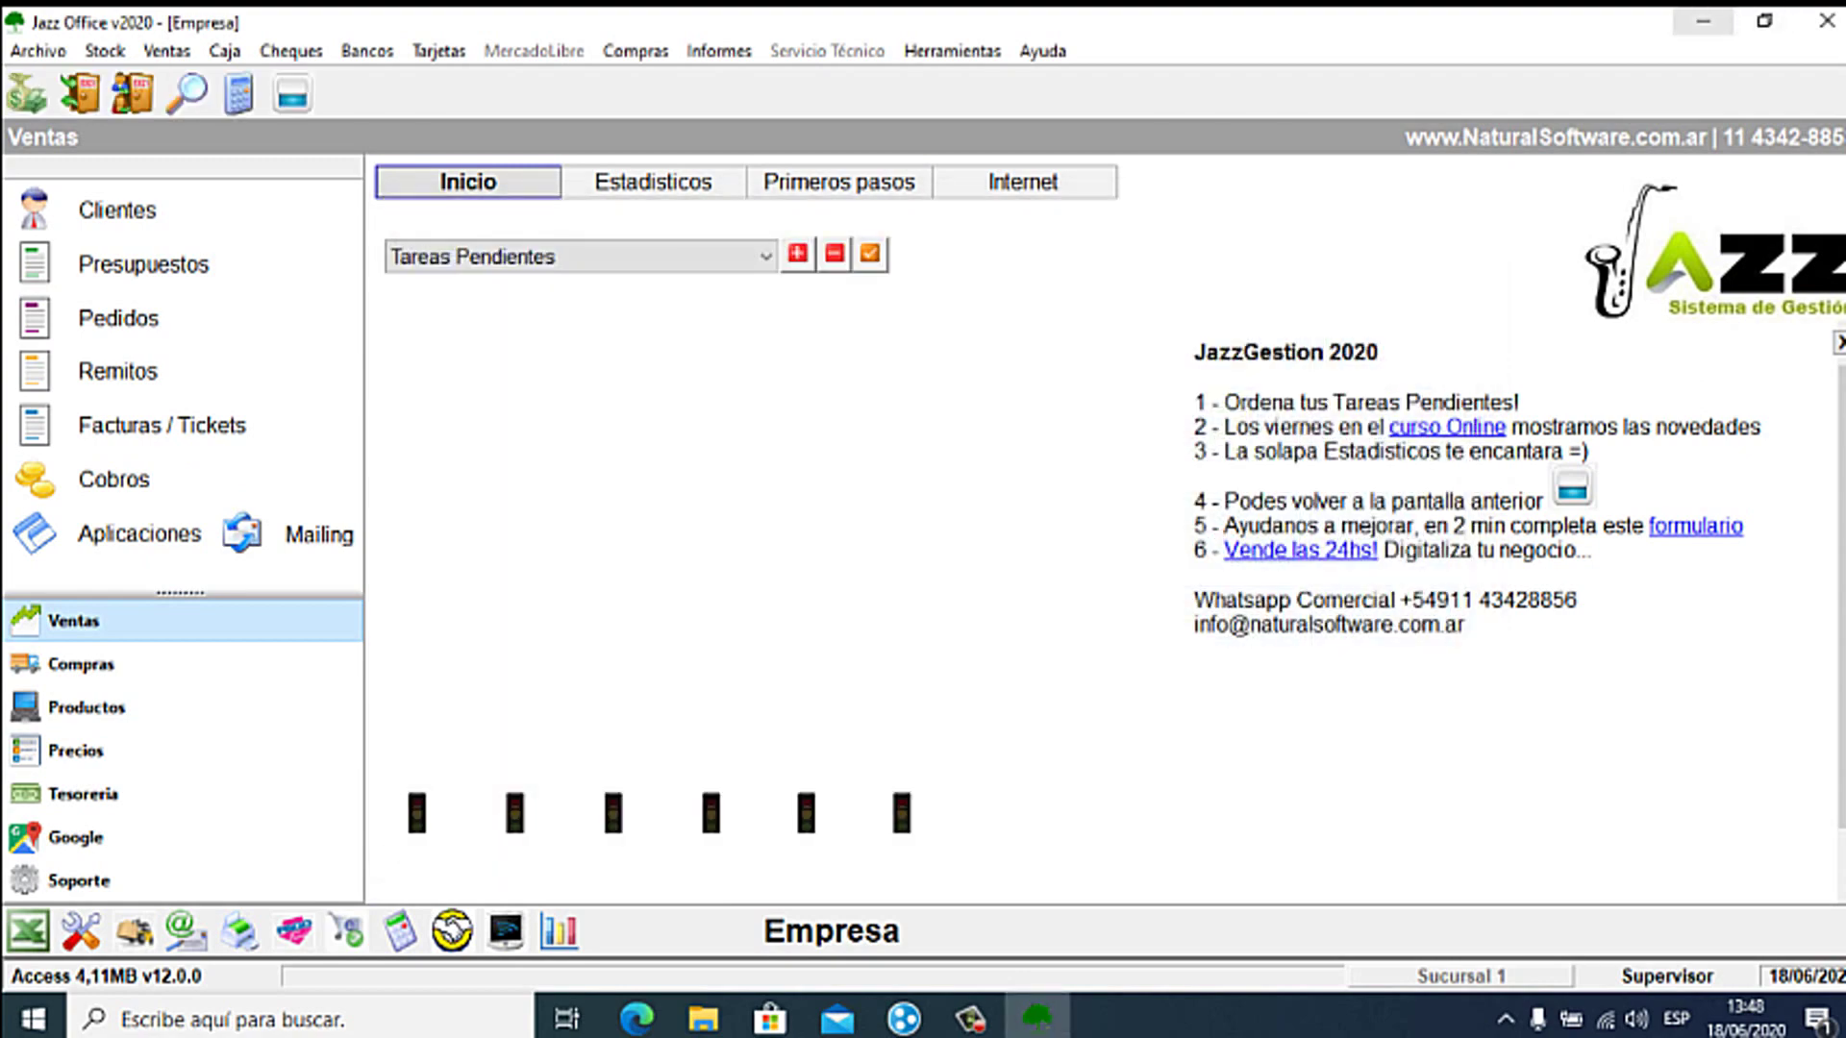
{"action": "key", "text": "super+d"}
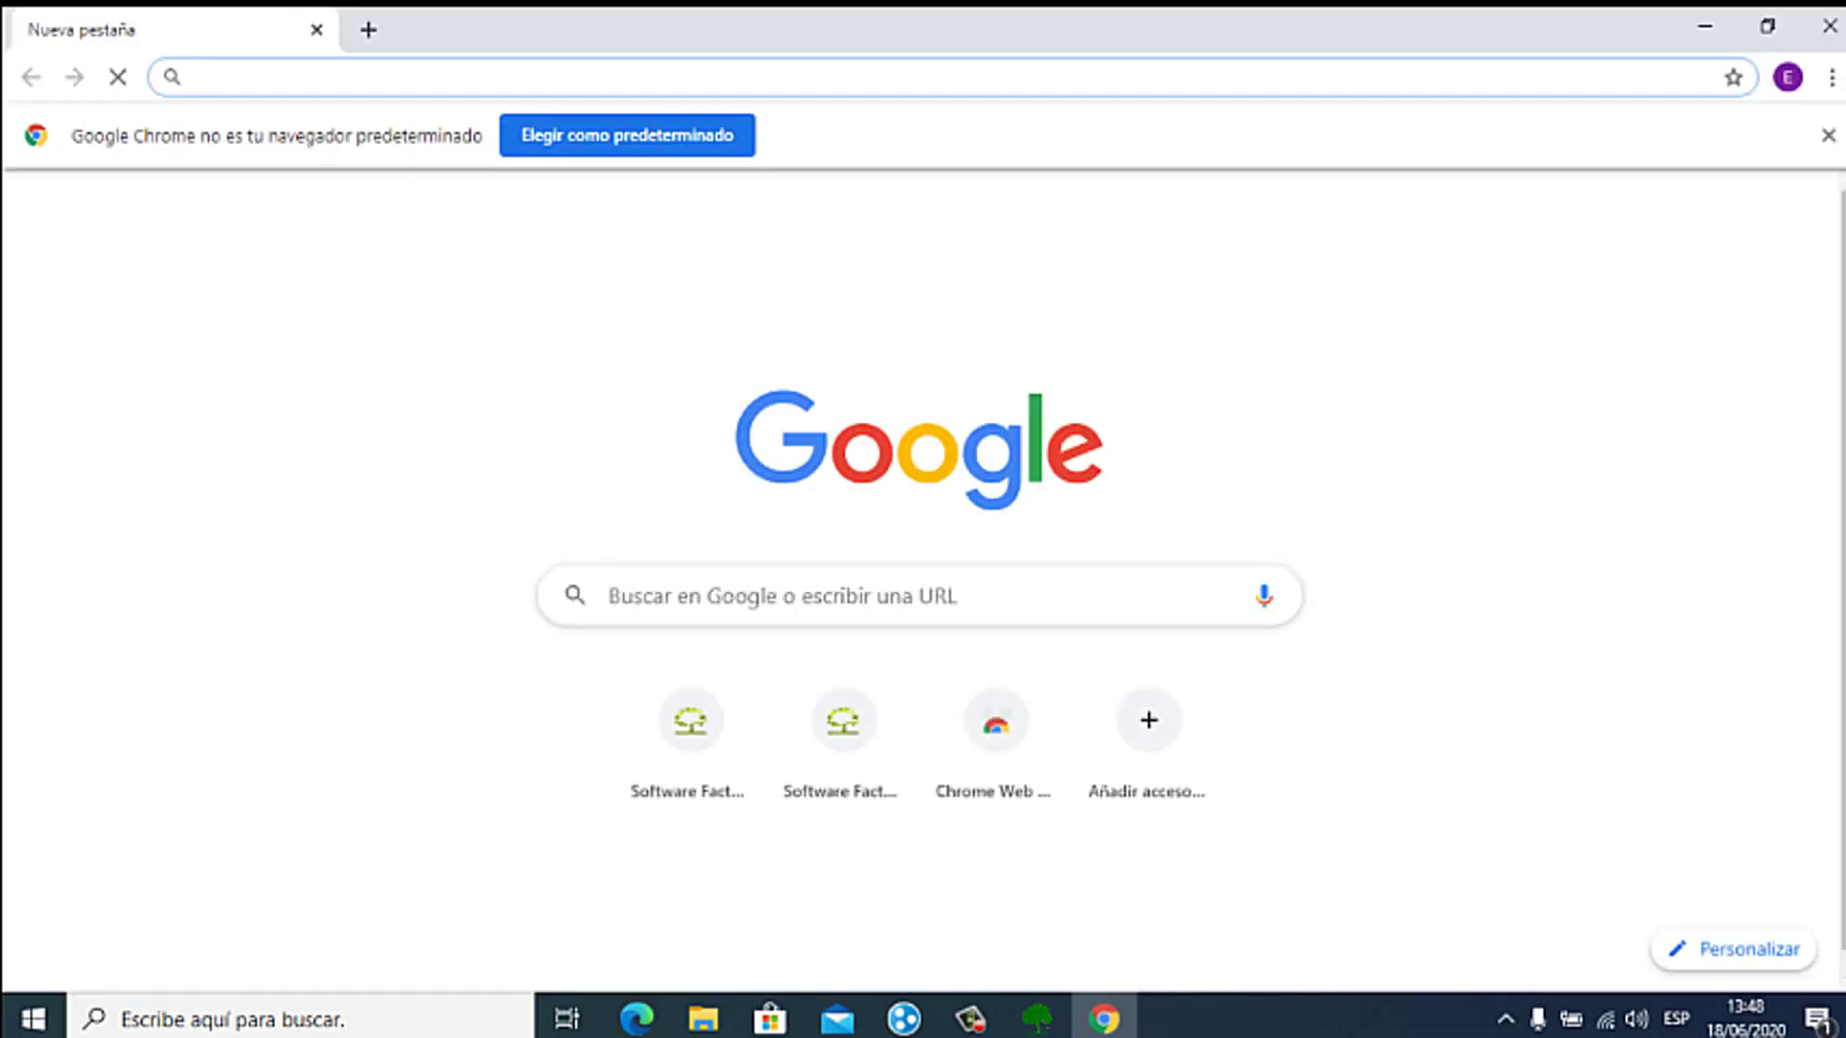
{"action": "type", "text": "www.naturalsoftware.com.ar"}
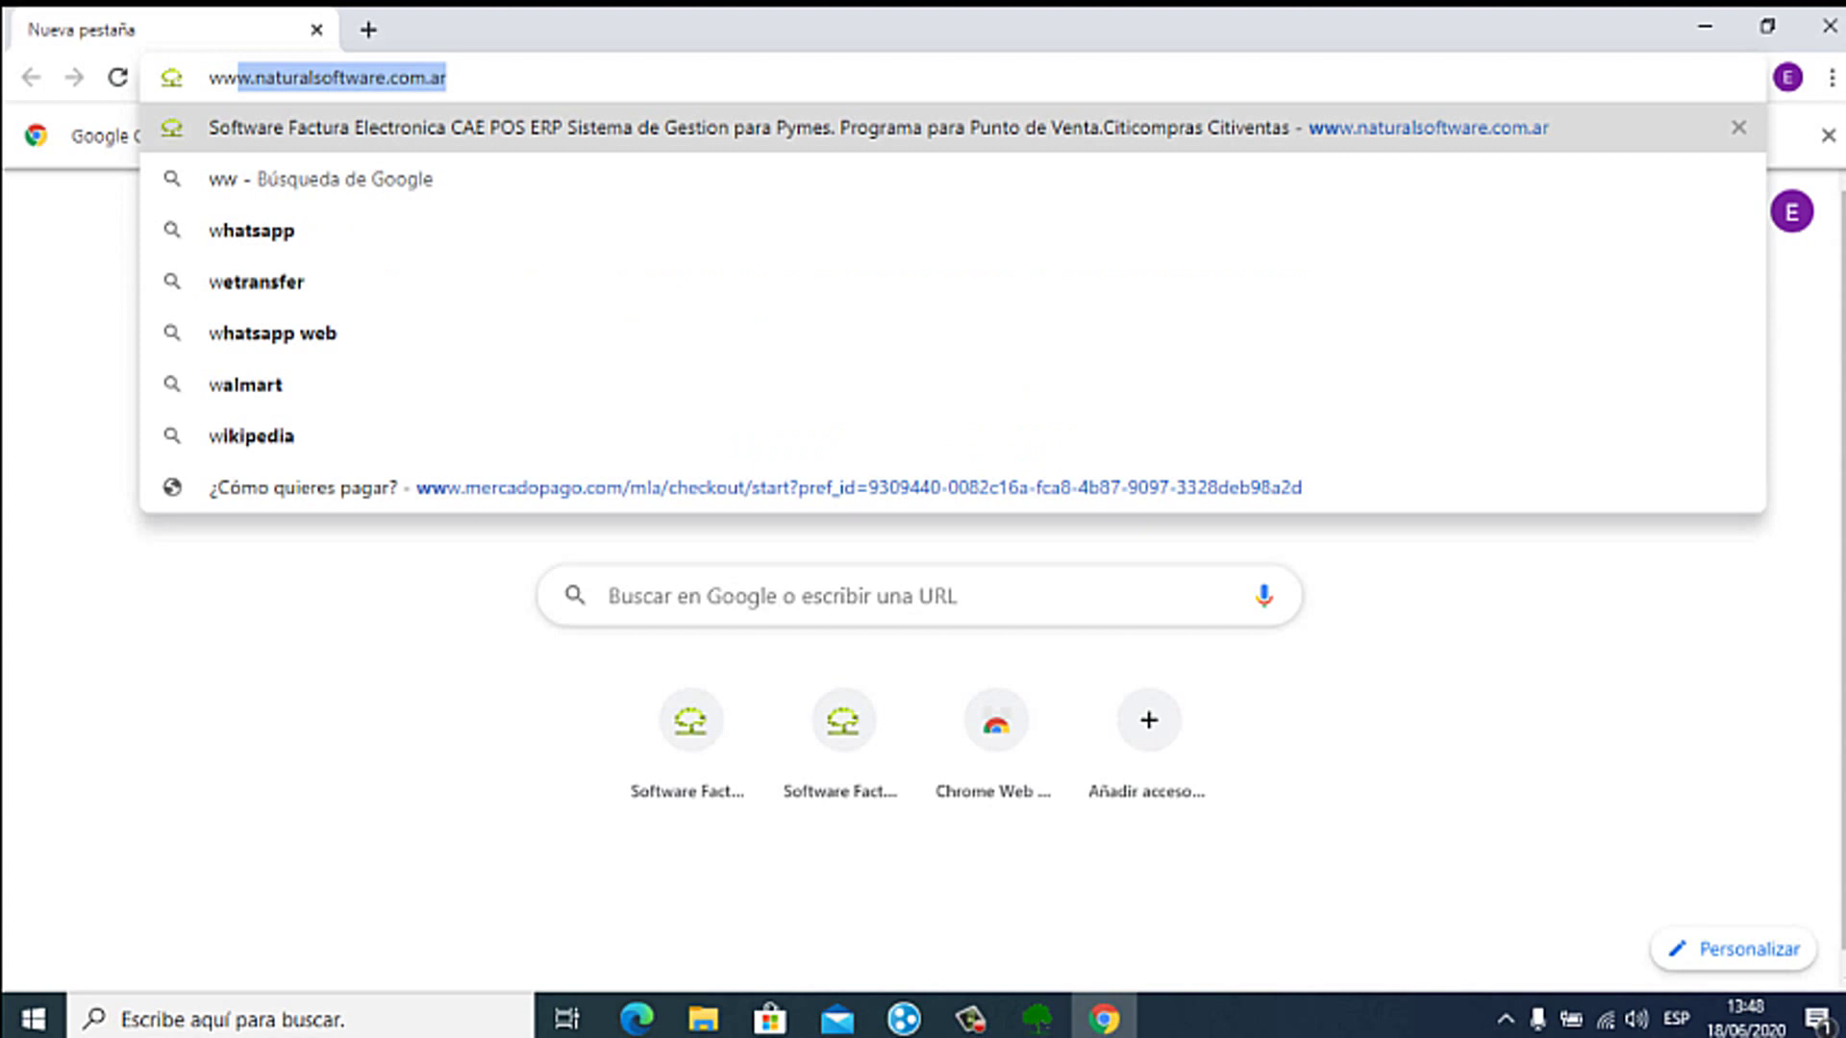
{"action": "key", "text": "Return"}
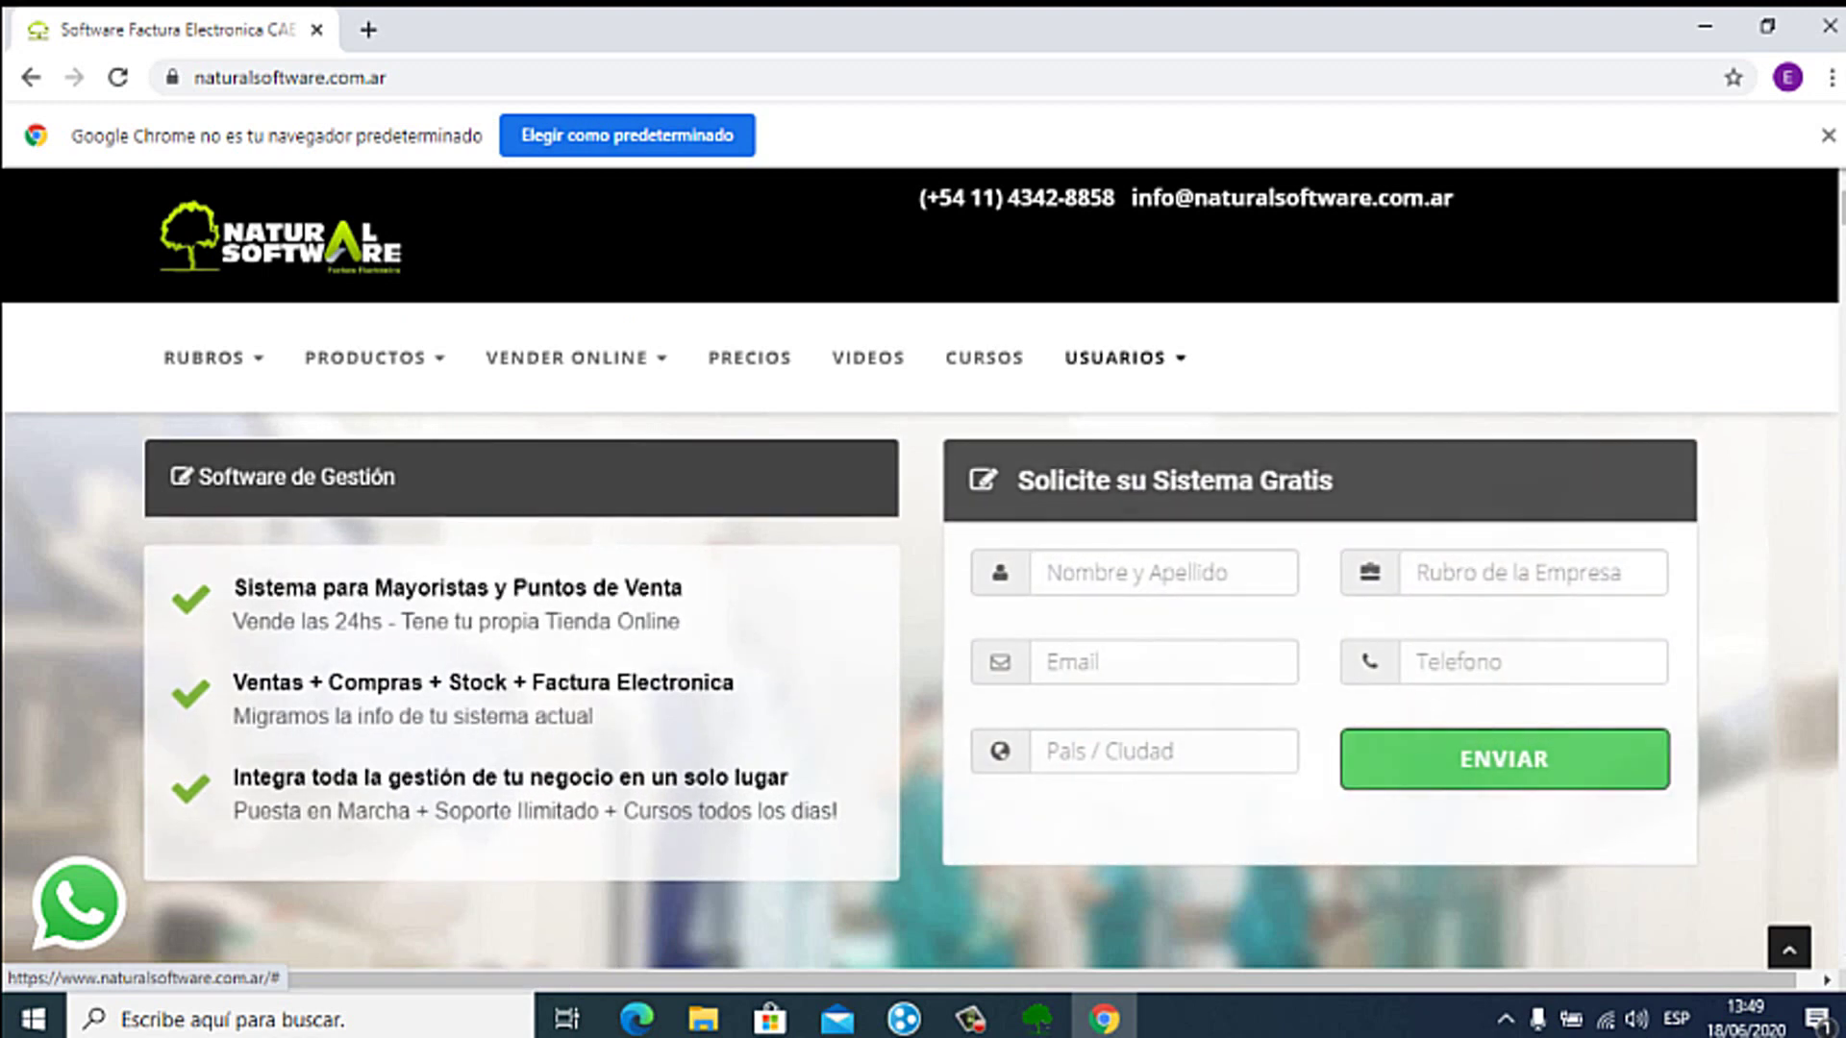
{"action": "mouse_move", "coordinate": [1115, 357]}
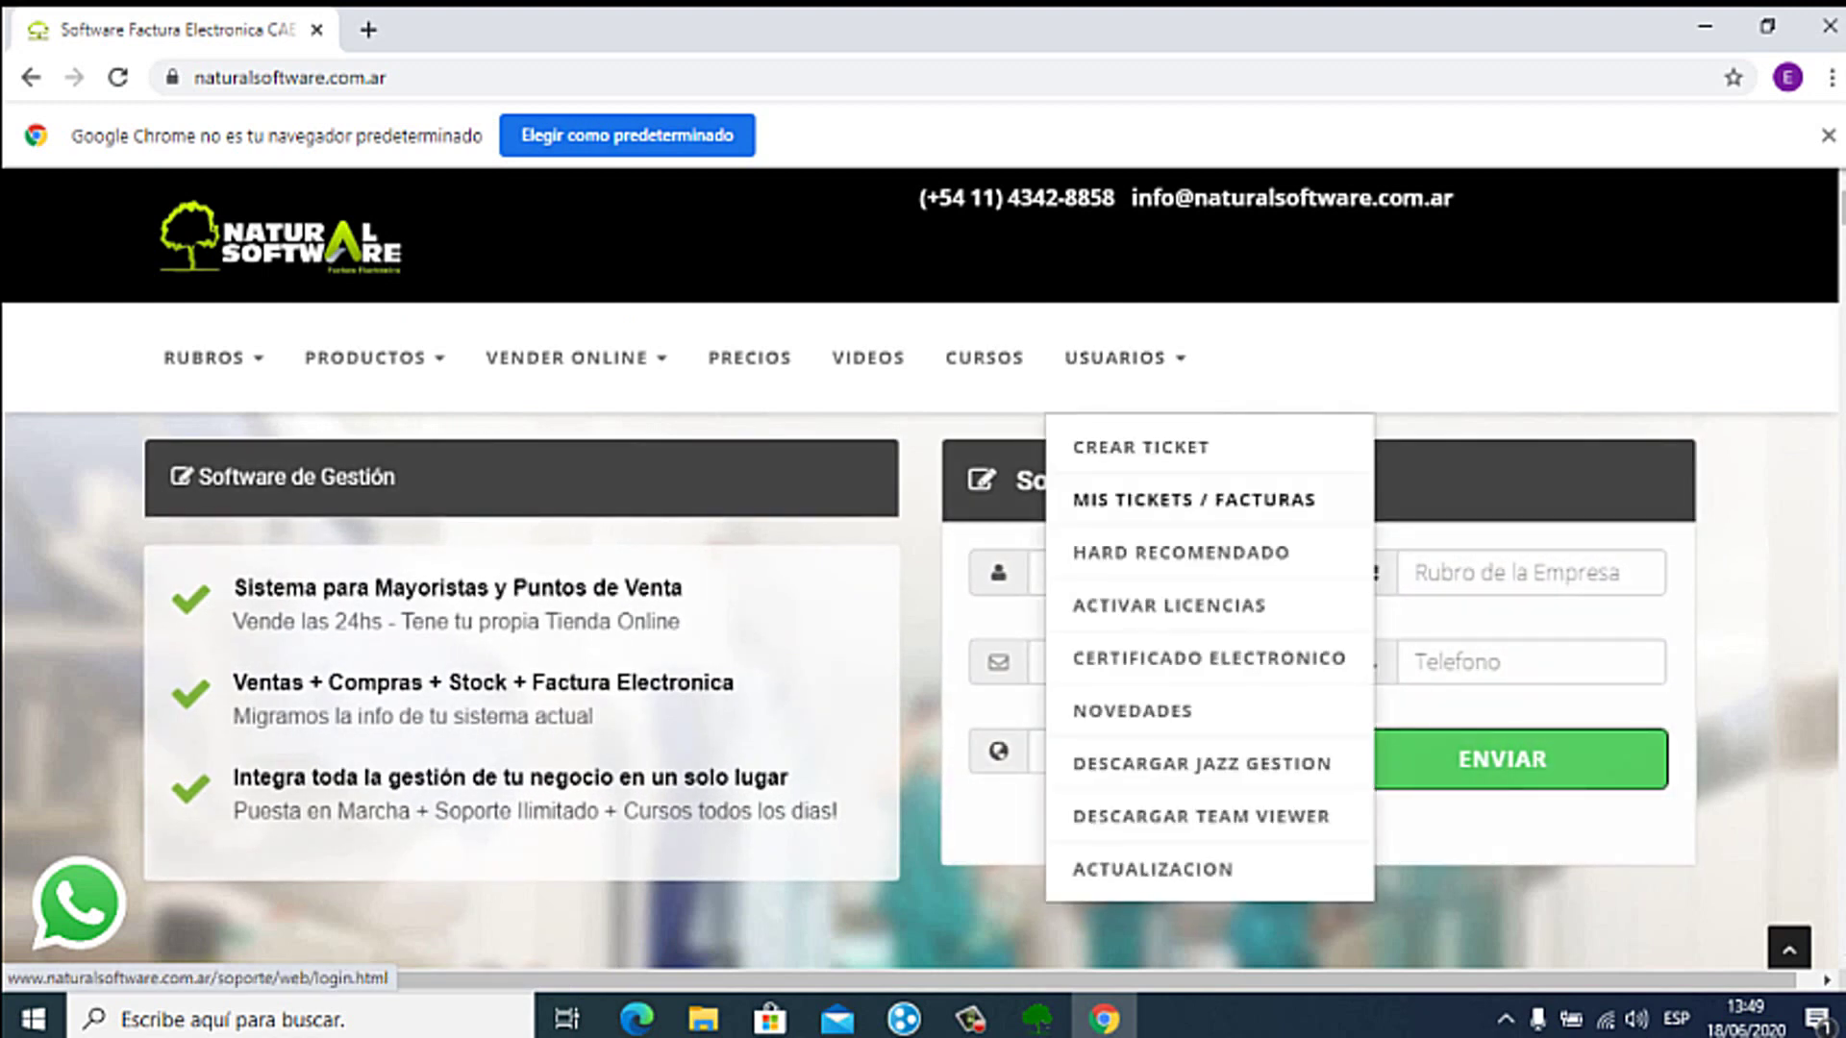
{"action": "left_click", "coordinate": [1192, 500]}
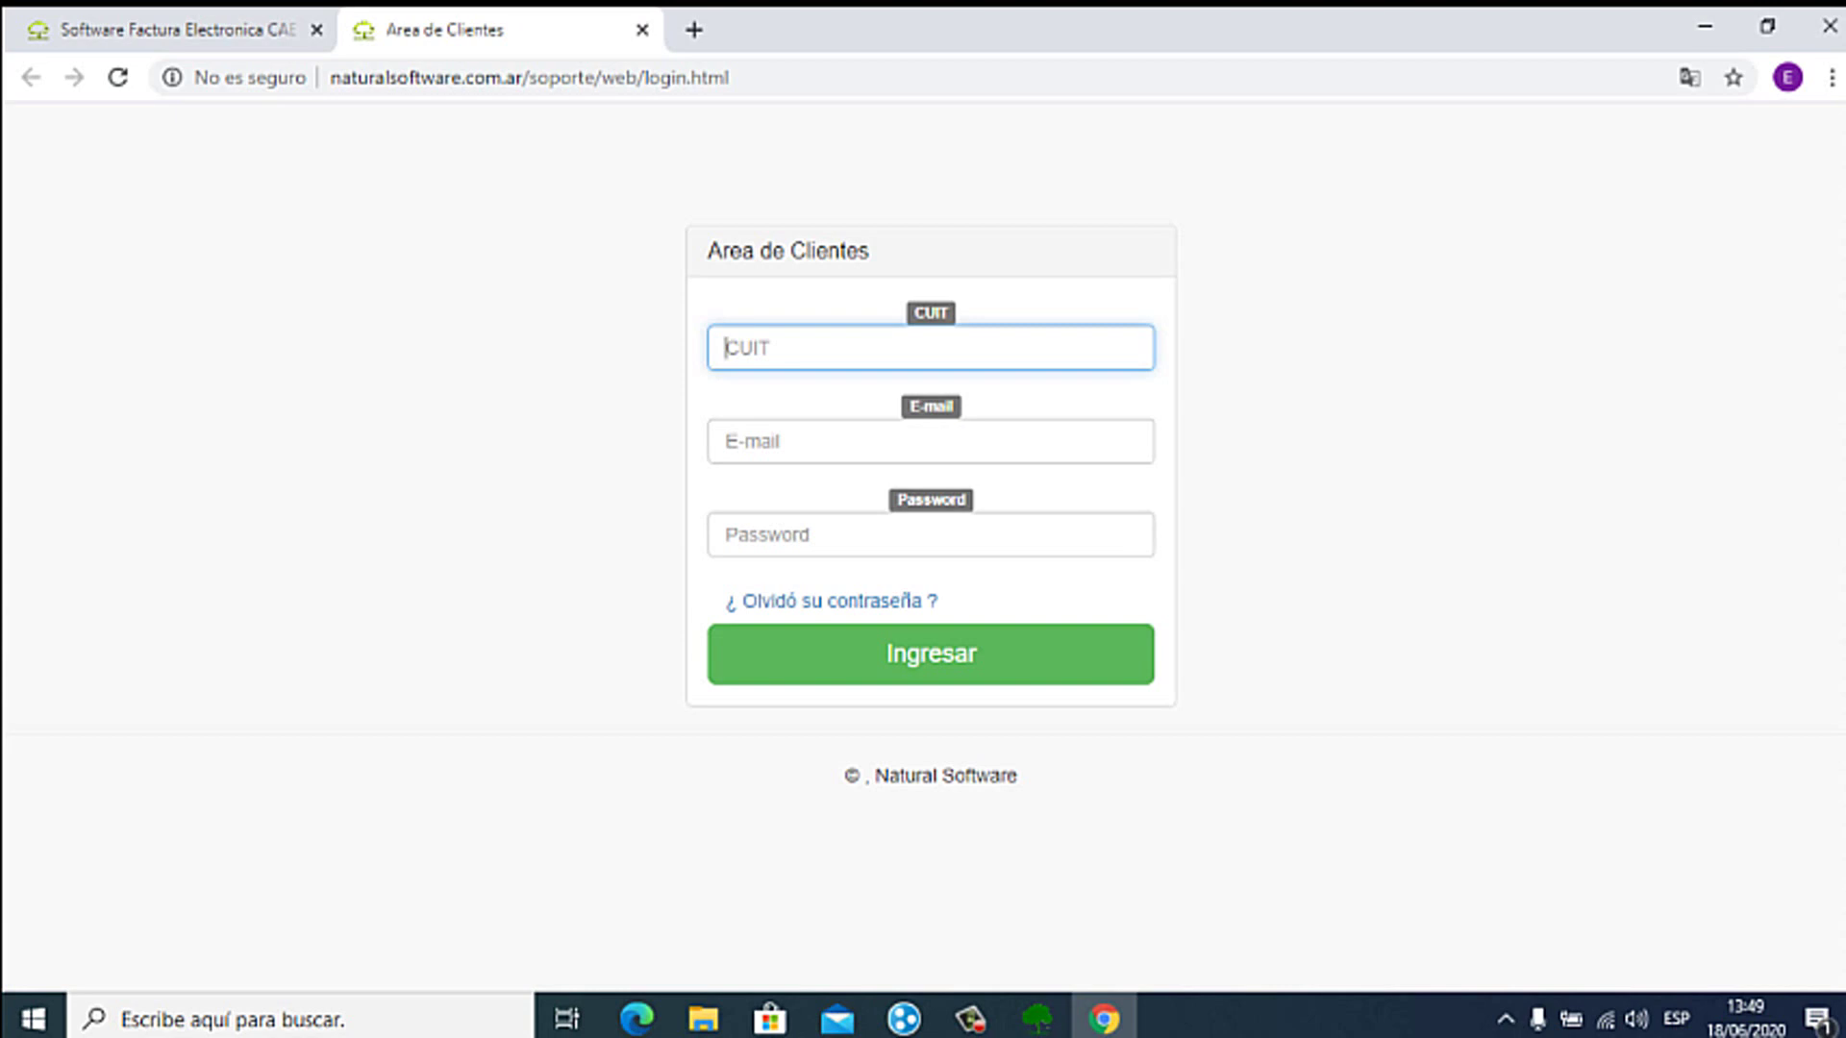
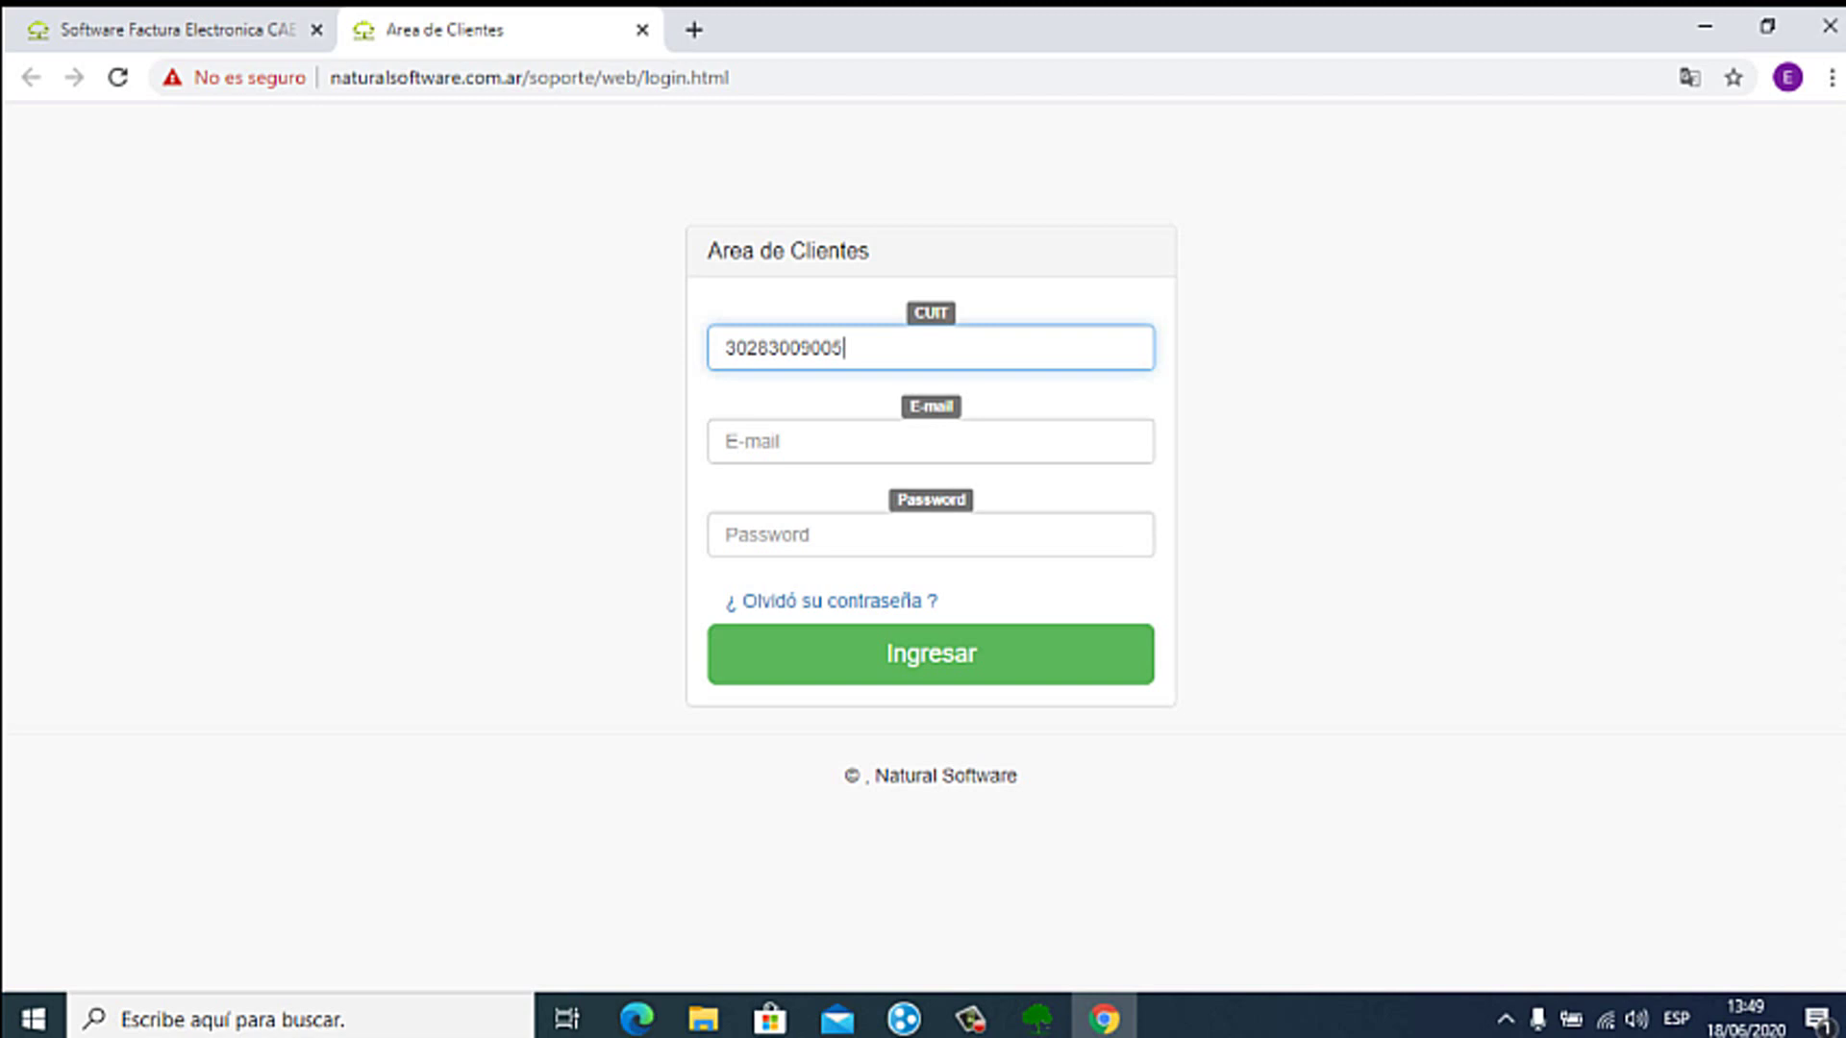
Step: Enter the account's CUIT, Gmail e-mail address and password, and submit the sign-in form
{"action": "left_click", "coordinate": [726, 442]}
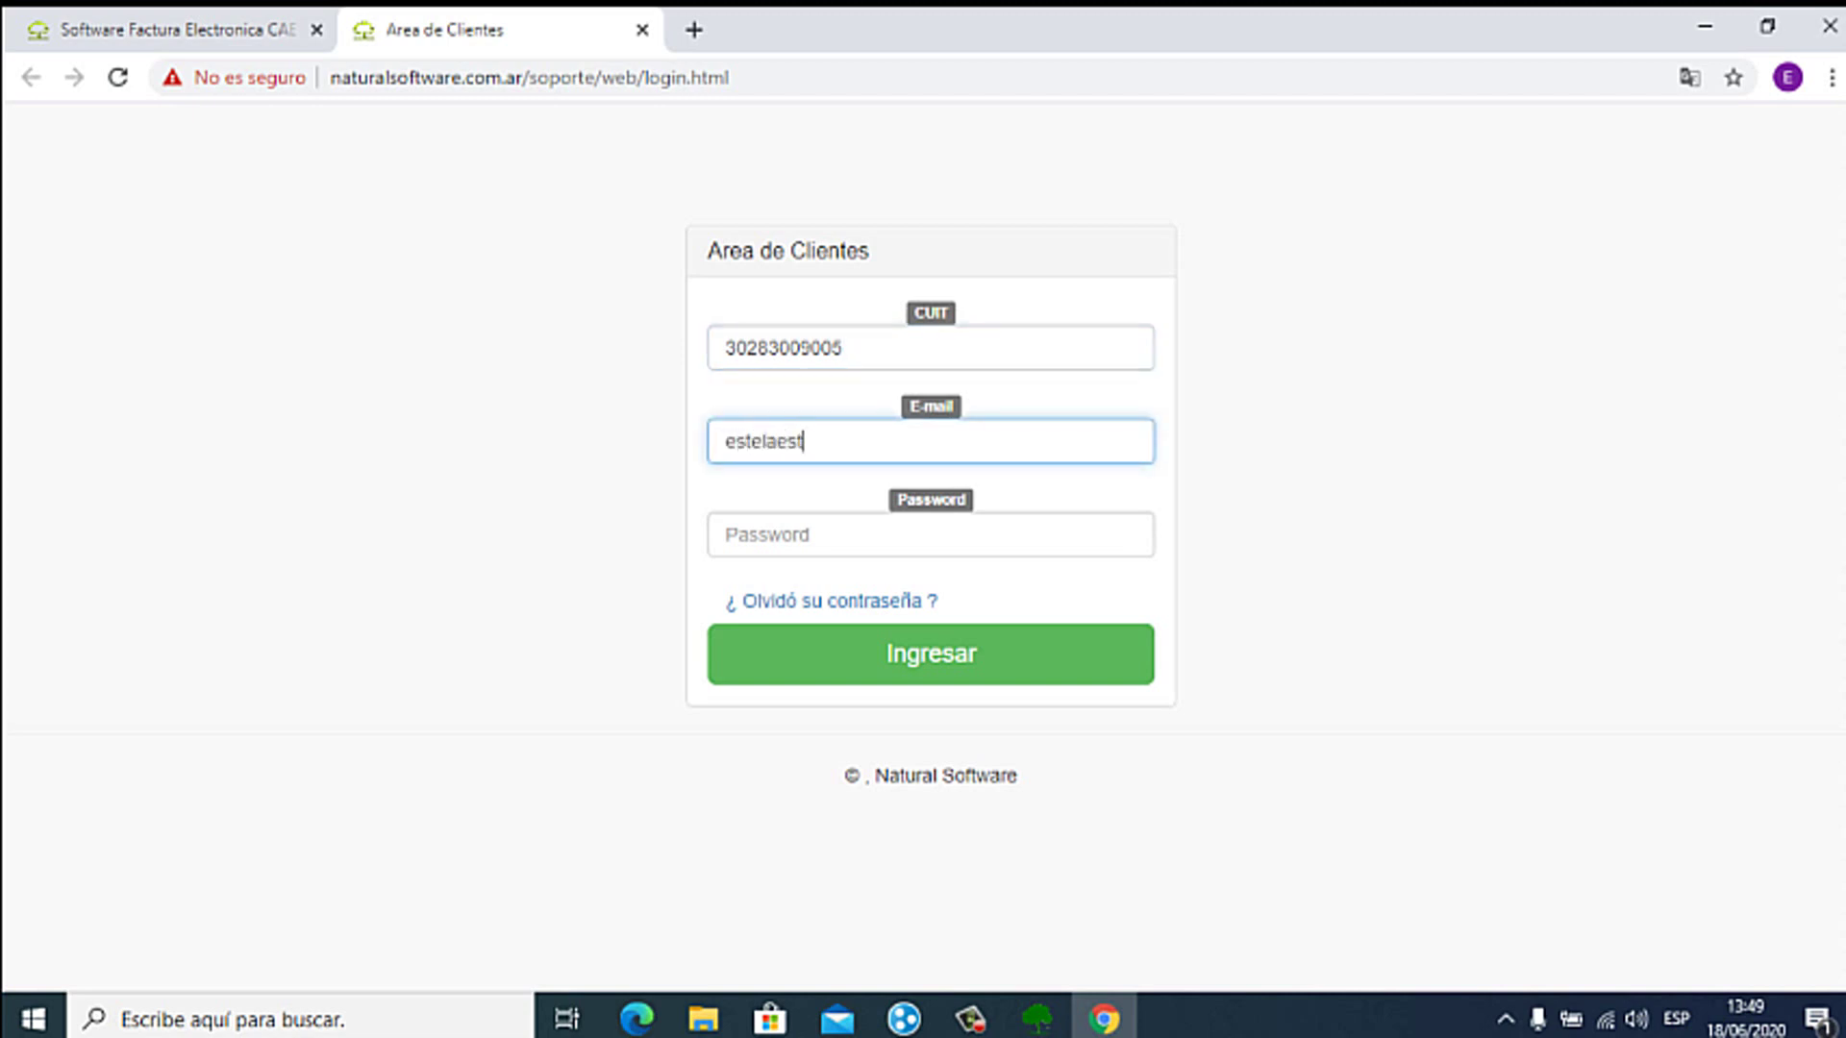
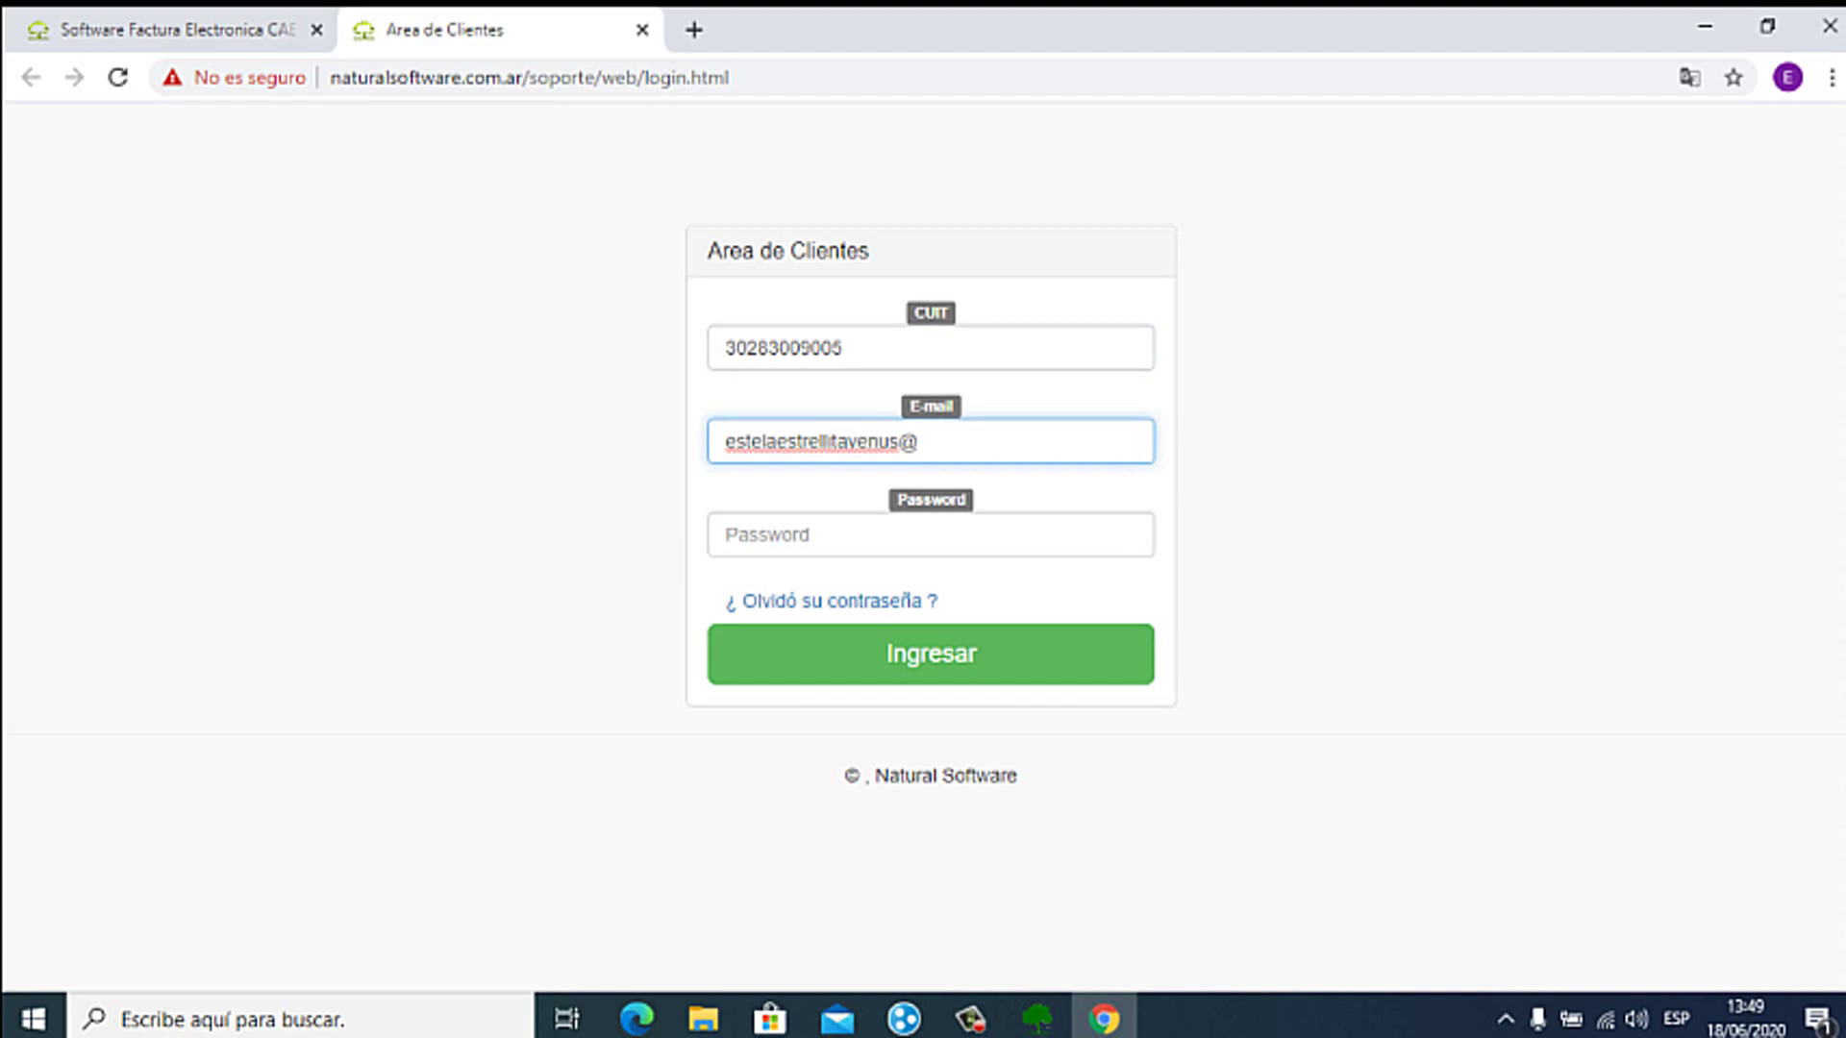
{"action": "key", "text": "Tab"}
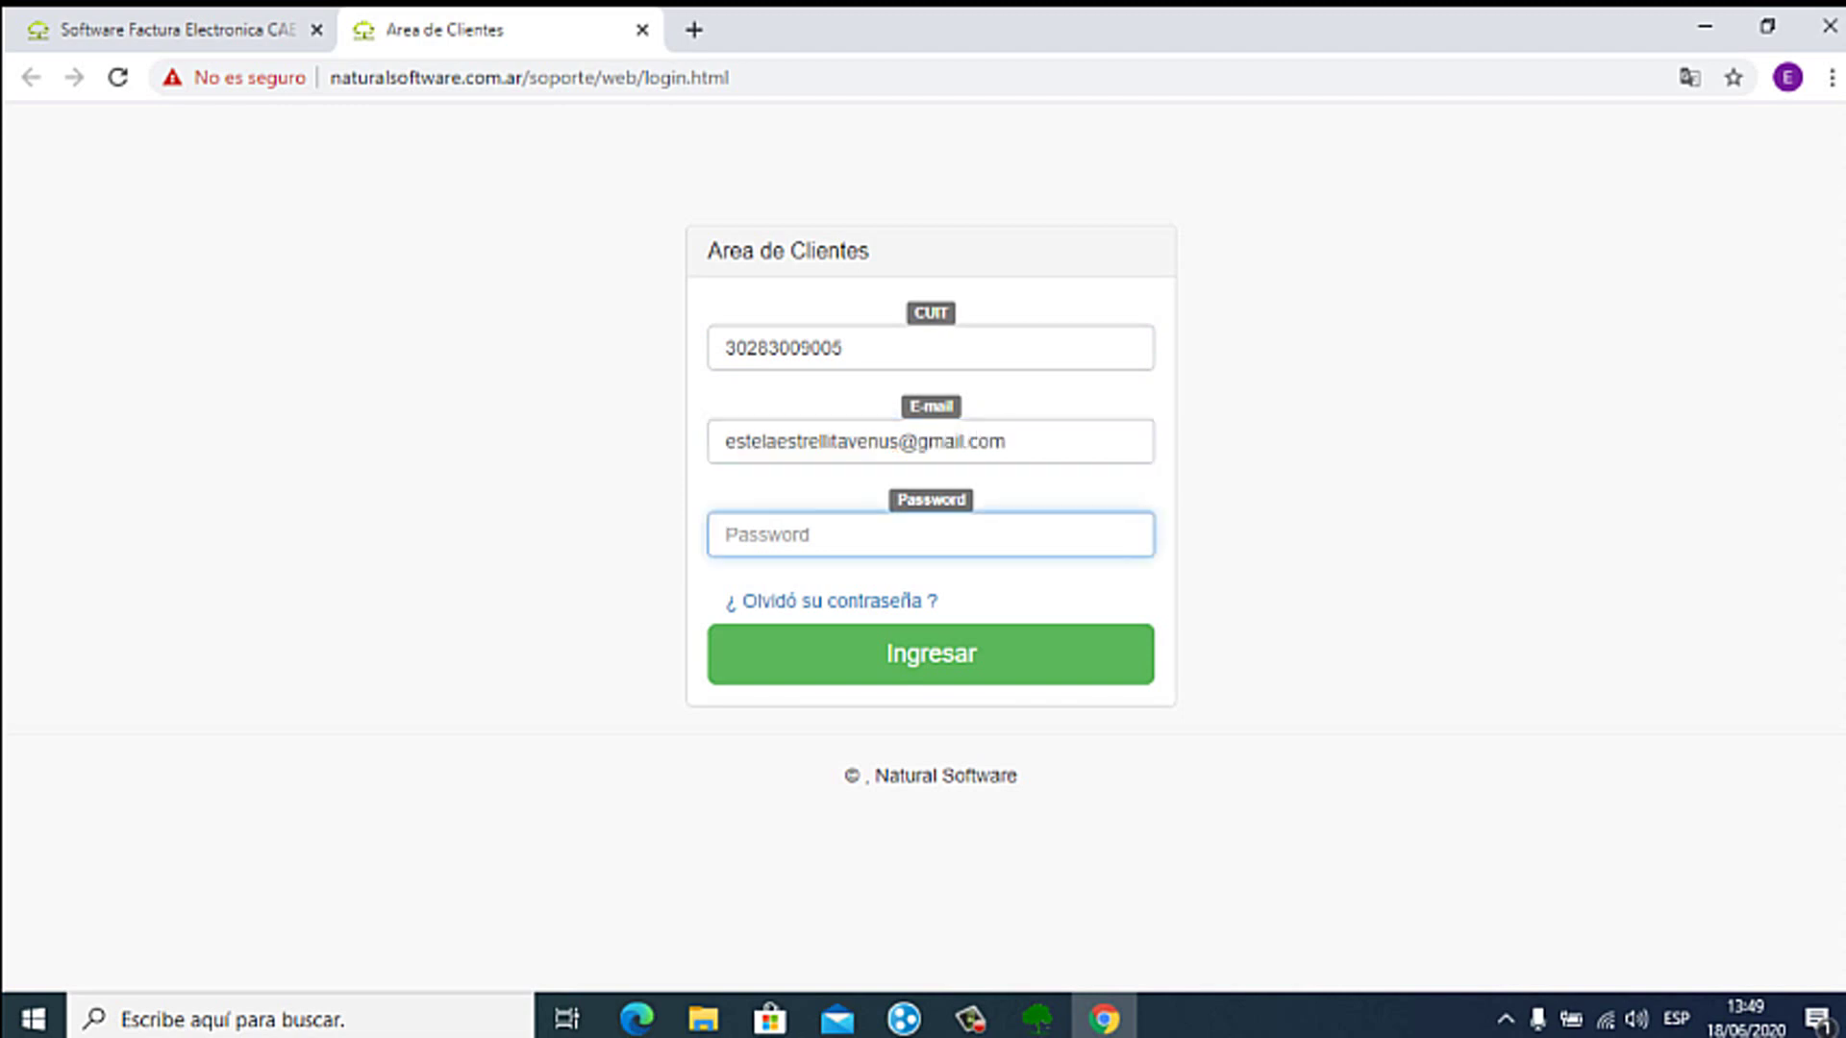
{"action": "type", "text": "••••••"}
{"action": "key", "text": "Return"}
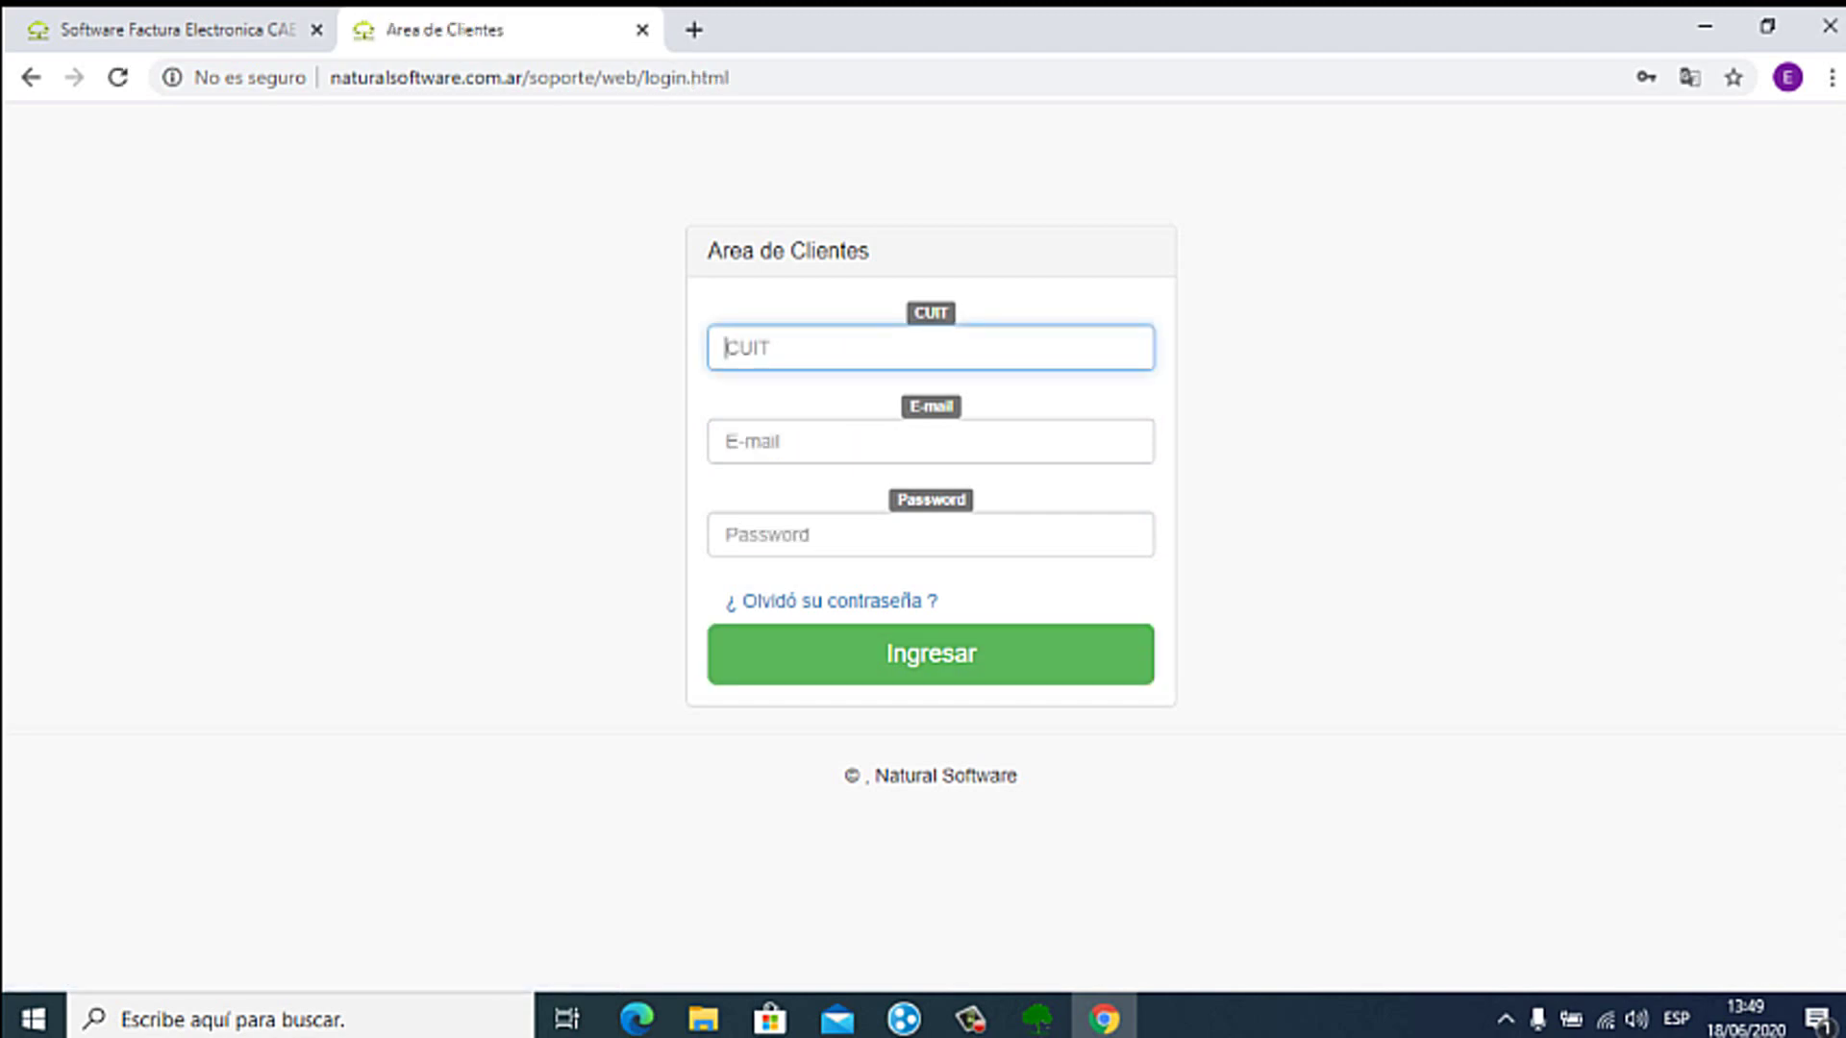
Step: Sign in using the autofilled CUIT and e-mail plus the account password to reach Tickets
{"action": "key", "text": "Down"}
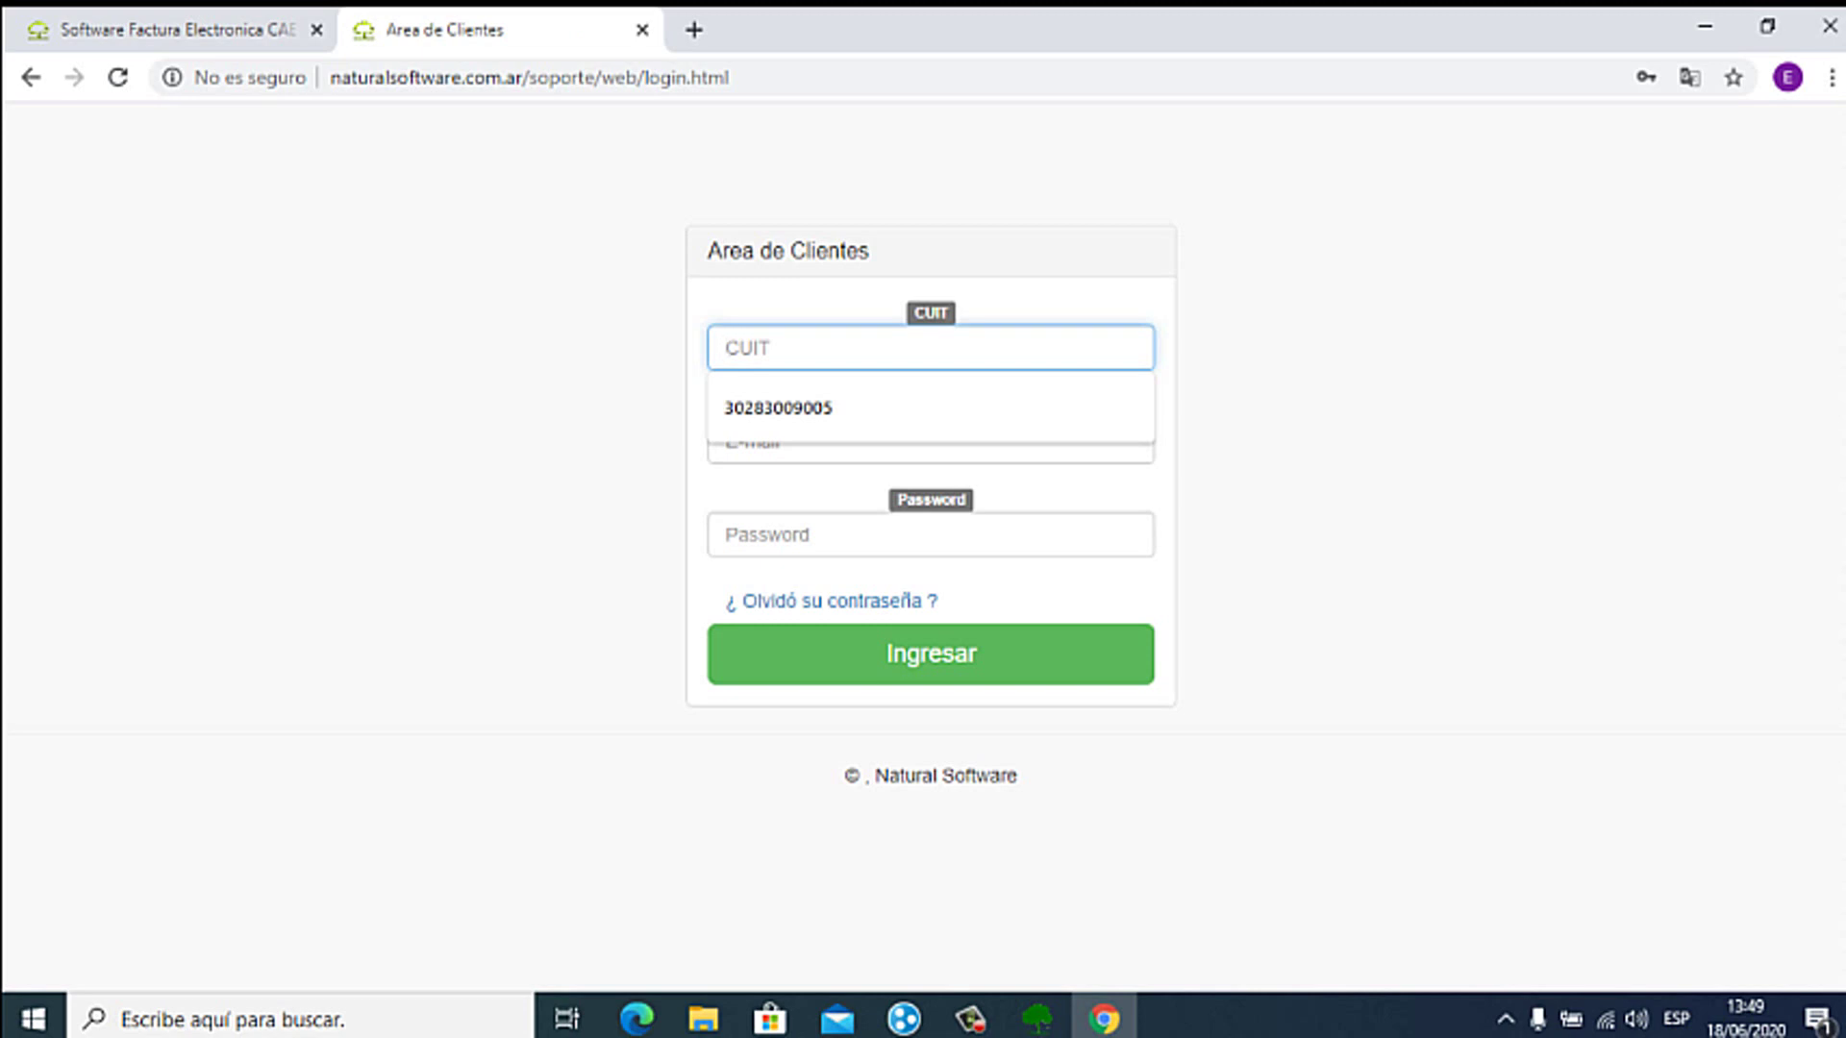
{"action": "key", "text": "Down"}
{"action": "key", "text": "Return"}
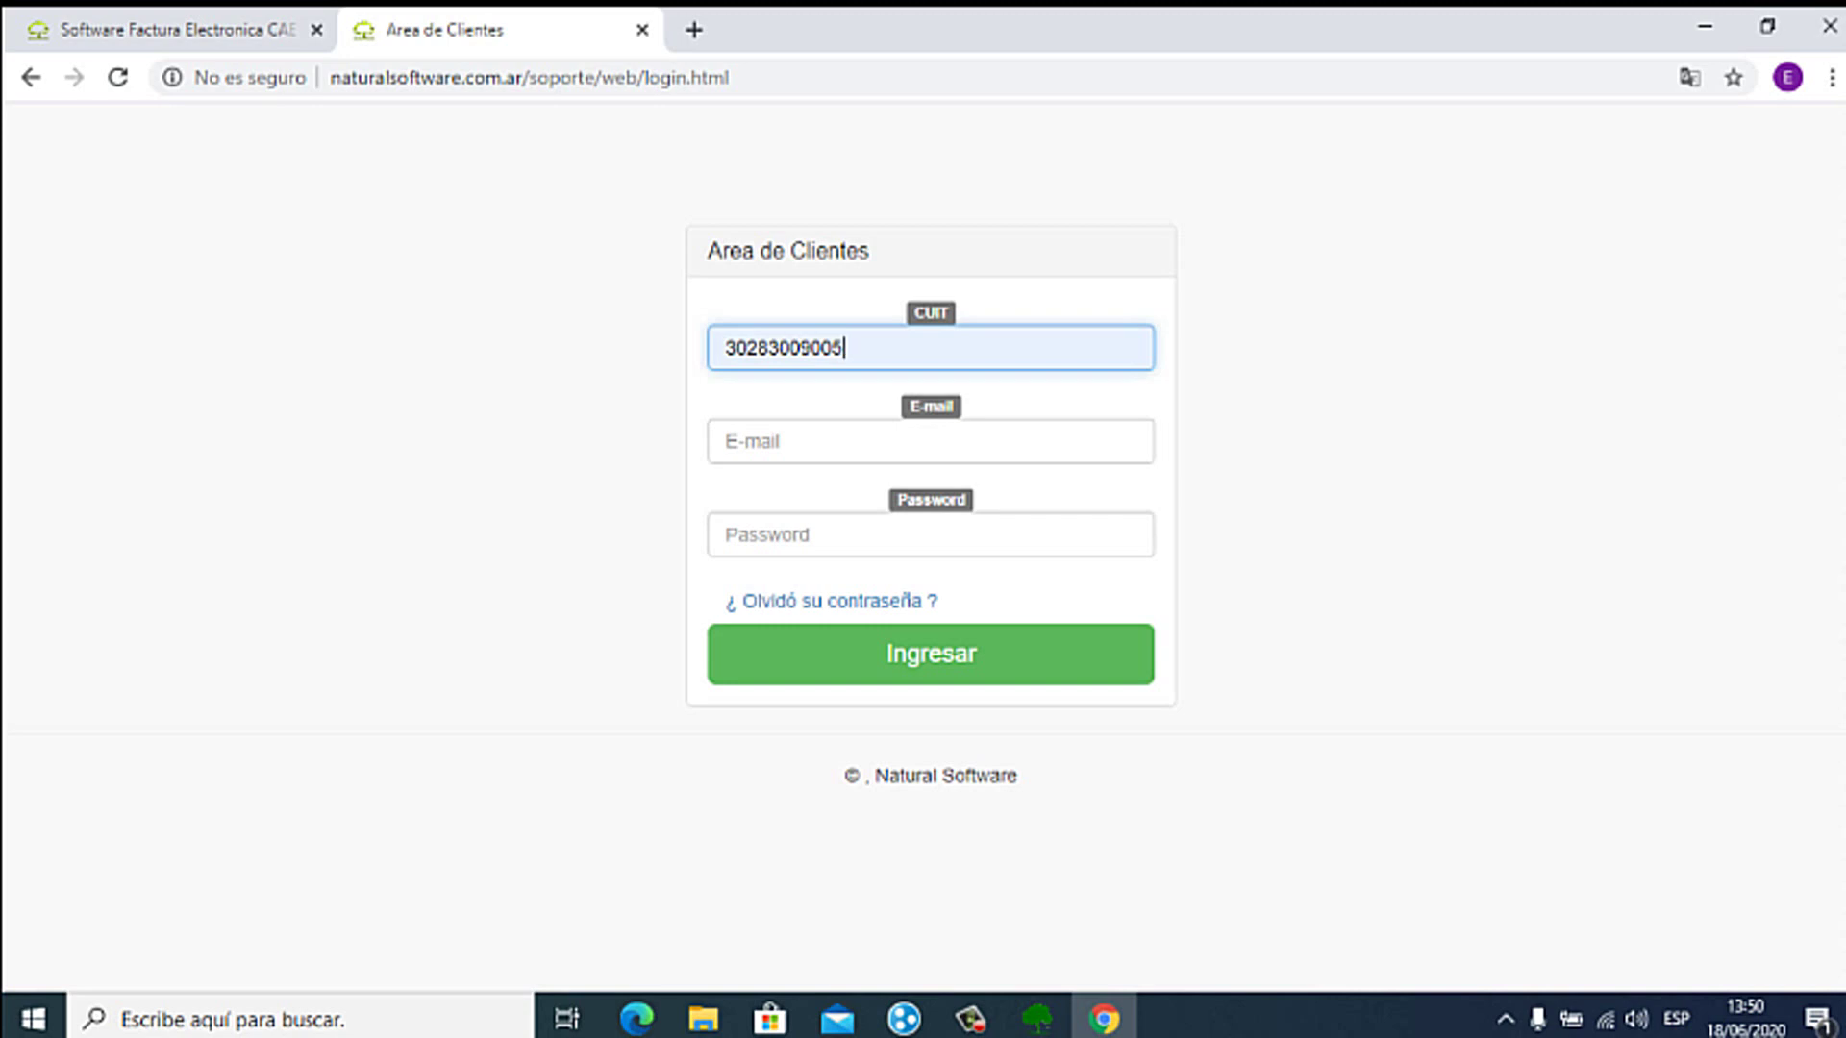
{"action": "left_click", "coordinate": [930, 442]}
{"action": "key", "text": "Down"}
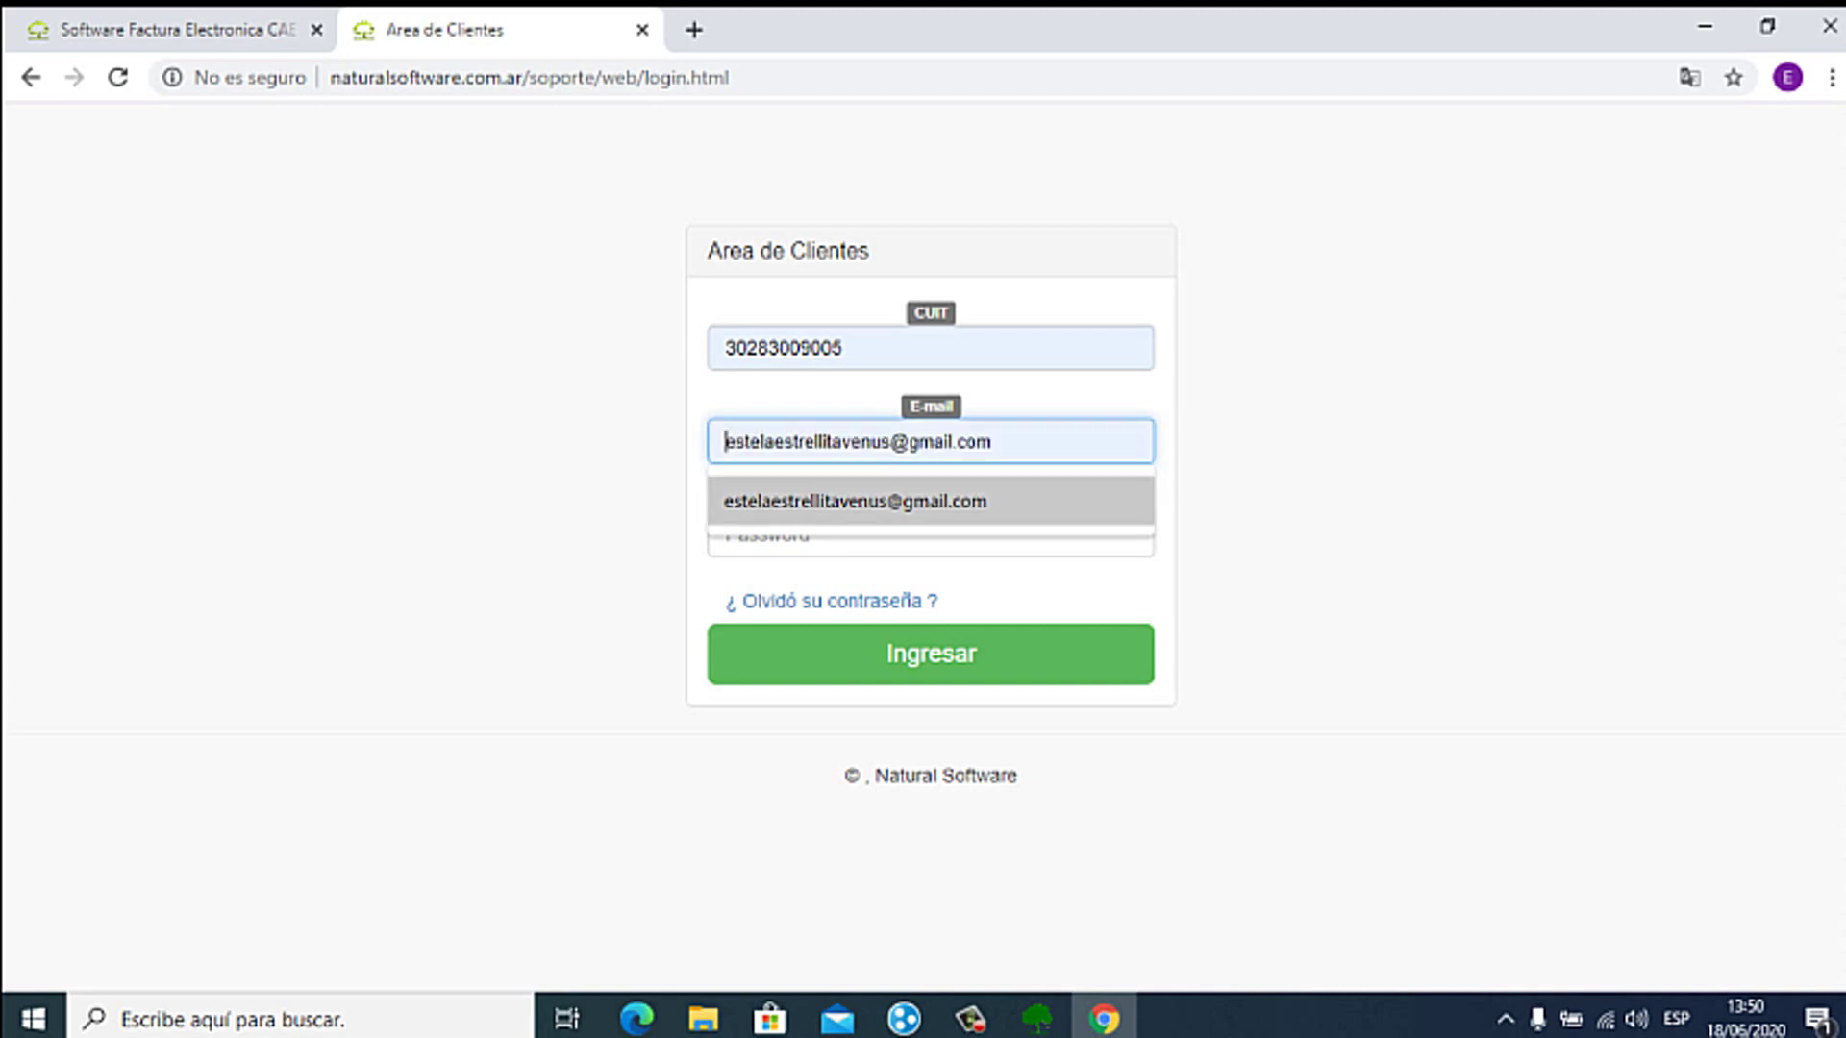
{"action": "key", "text": "Return"}
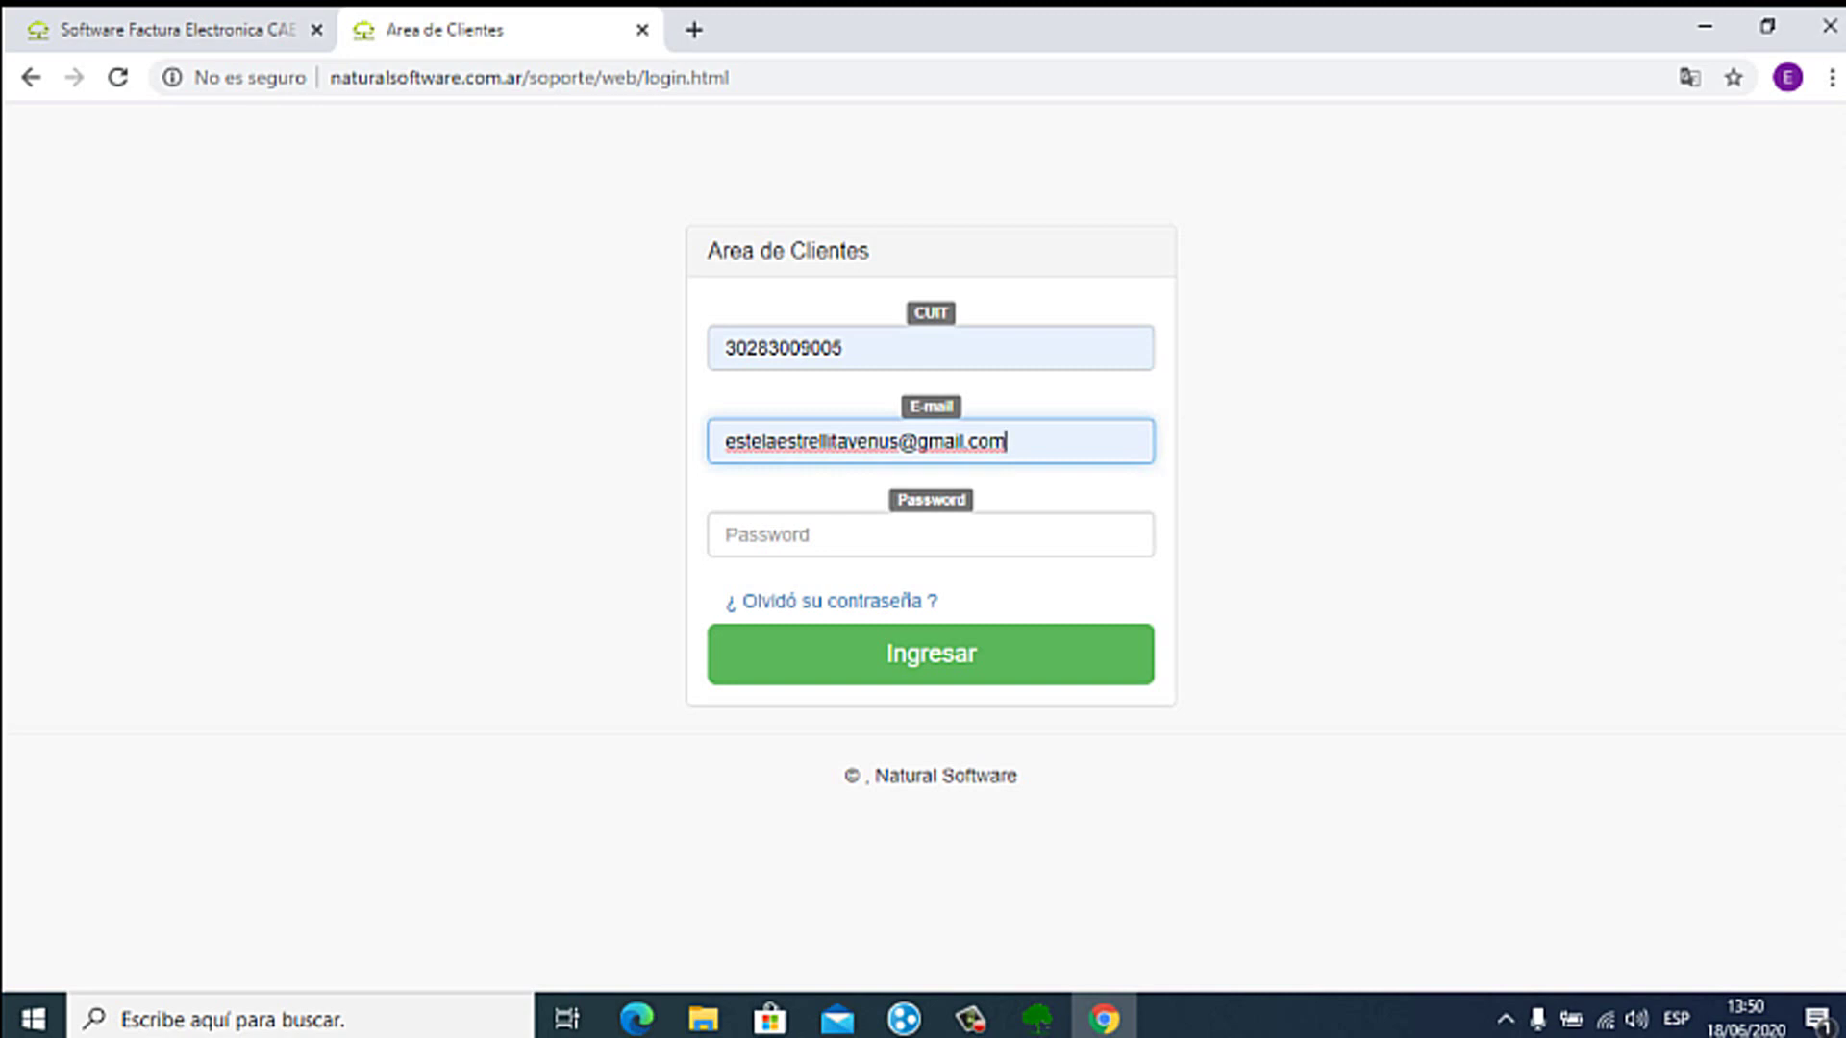
{"action": "left_click", "coordinate": [860, 539]}
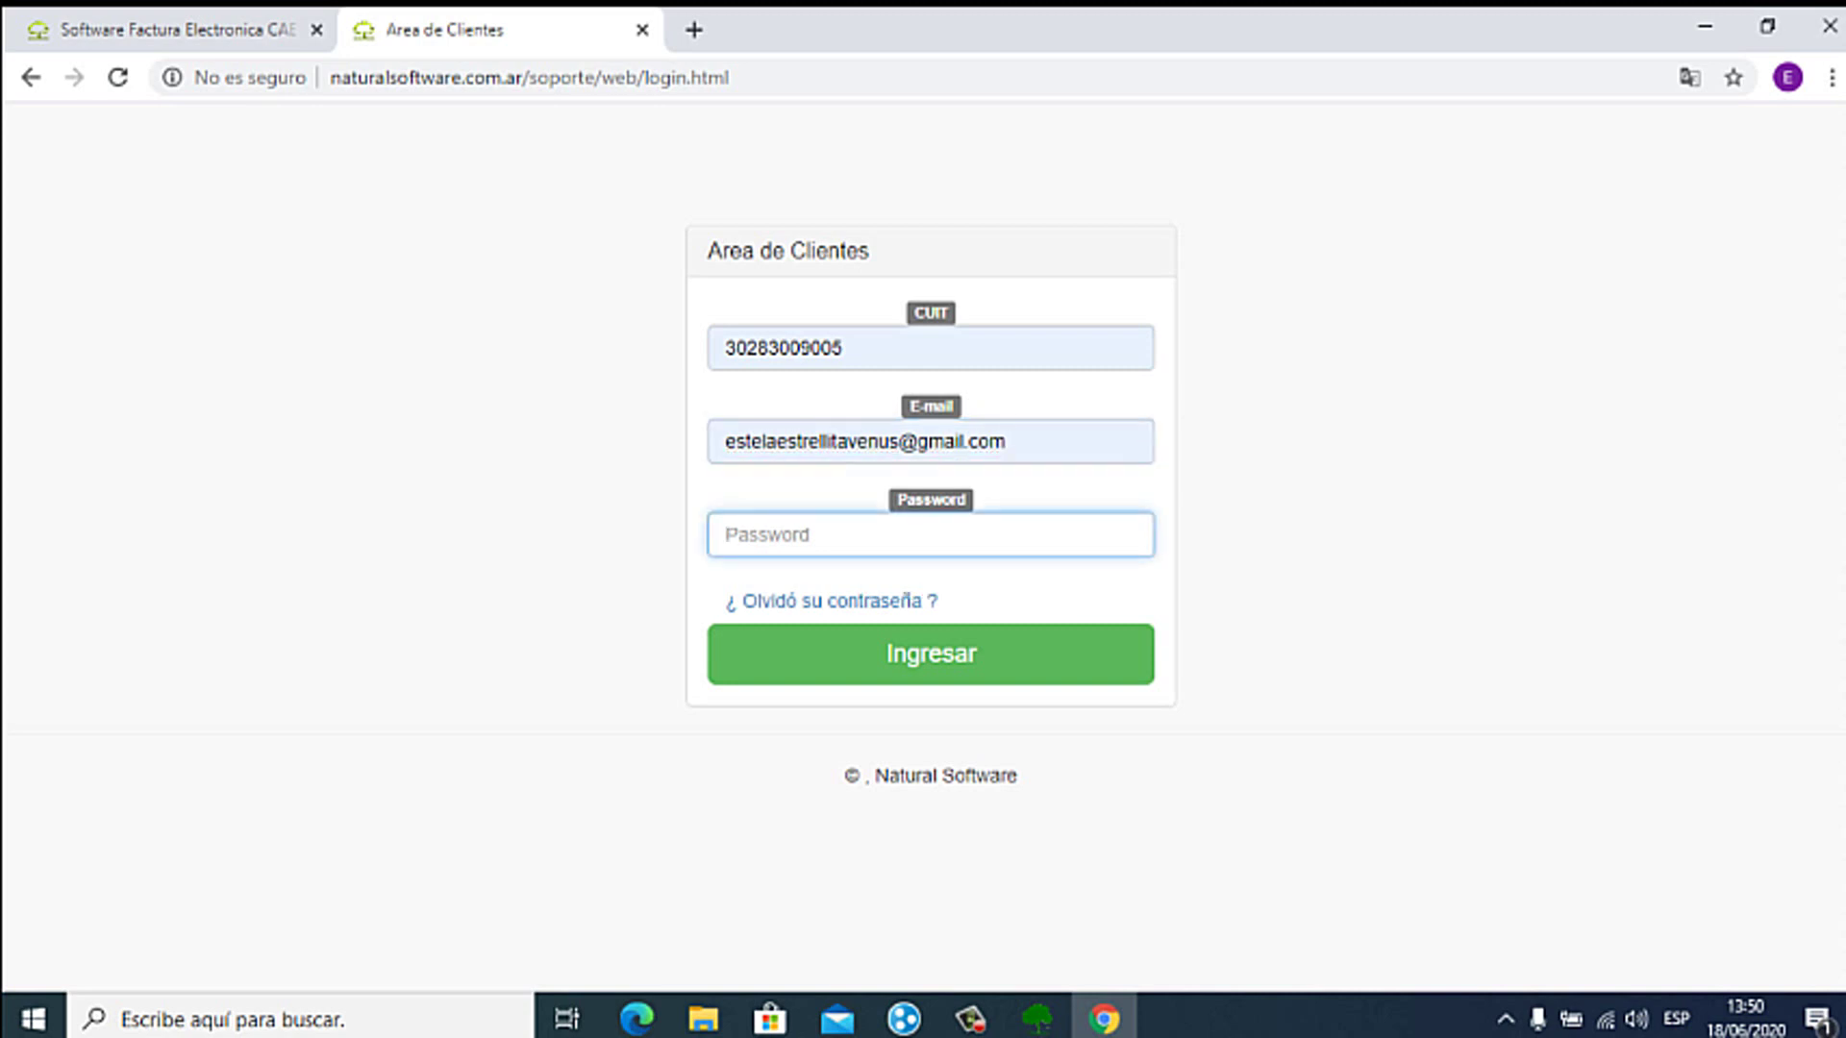
{"action": "type", "text": "••••••"}
{"action": "key", "text": "Return"}
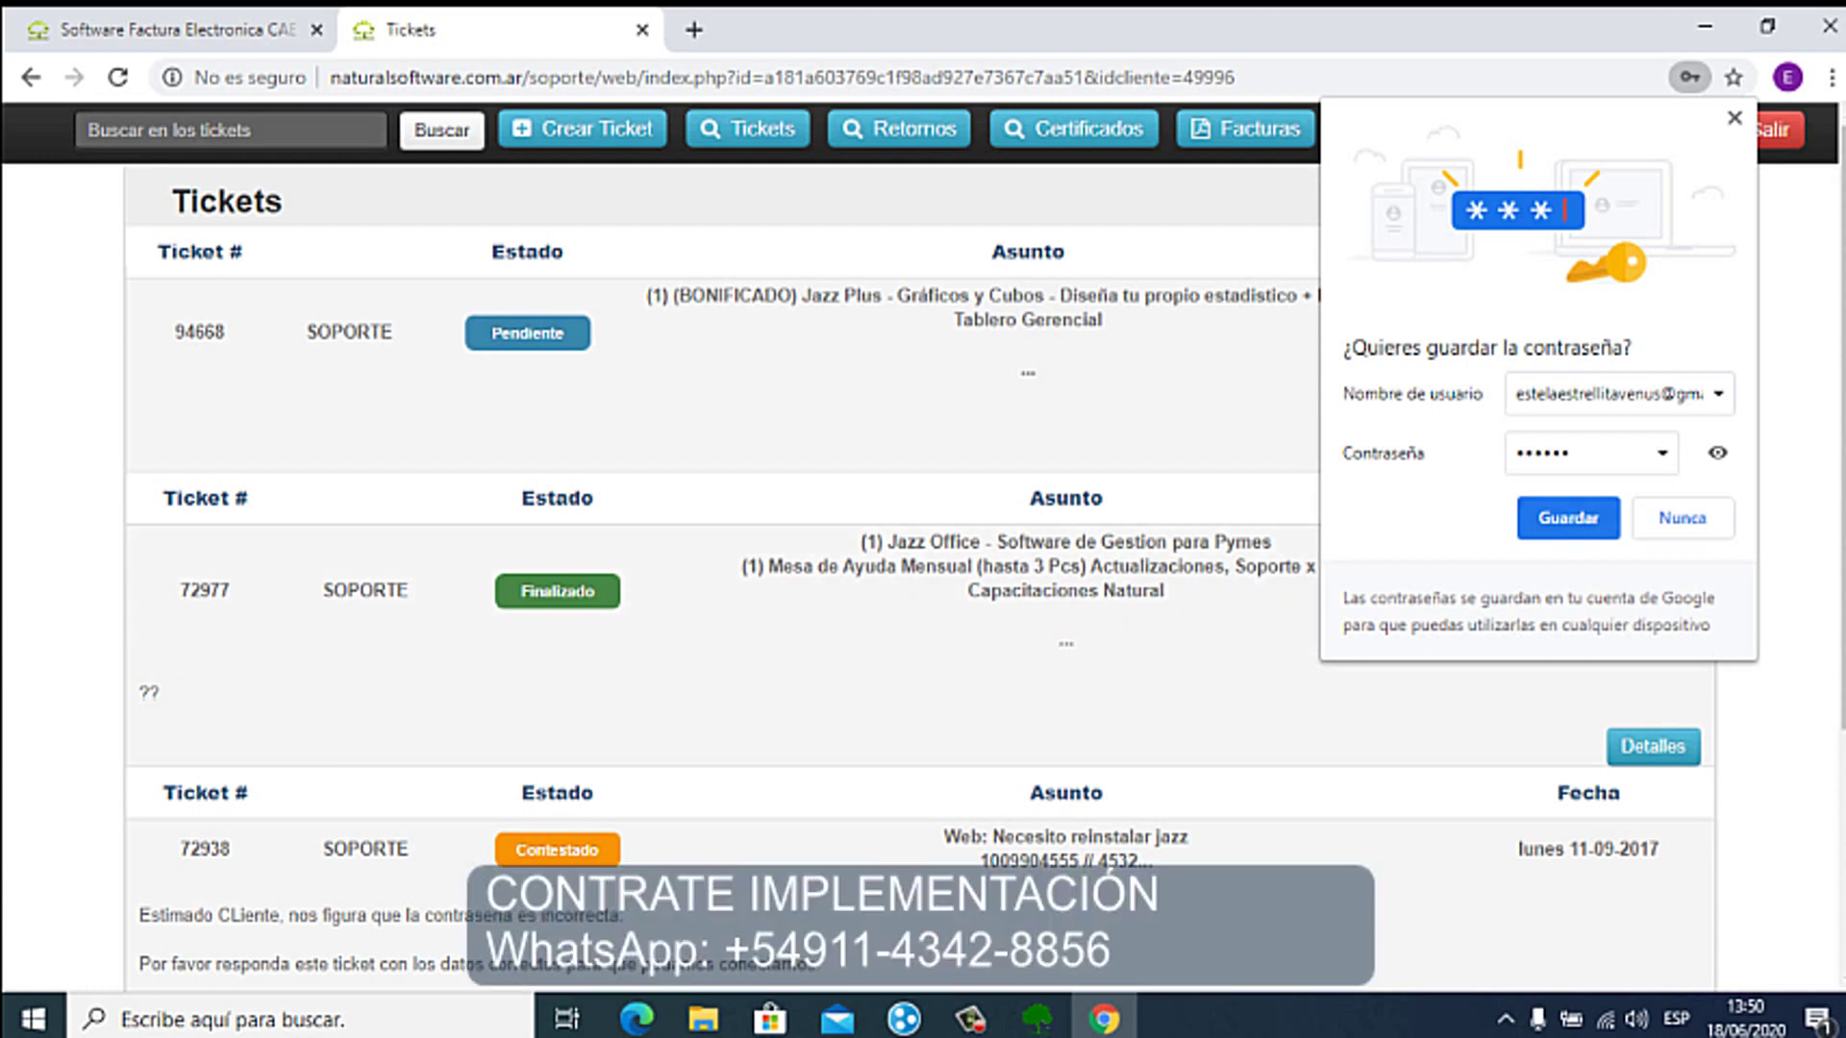
Step: Restore the Jazz Office window from the taskbar
{"action": "left_click", "coordinate": [1036, 1016]}
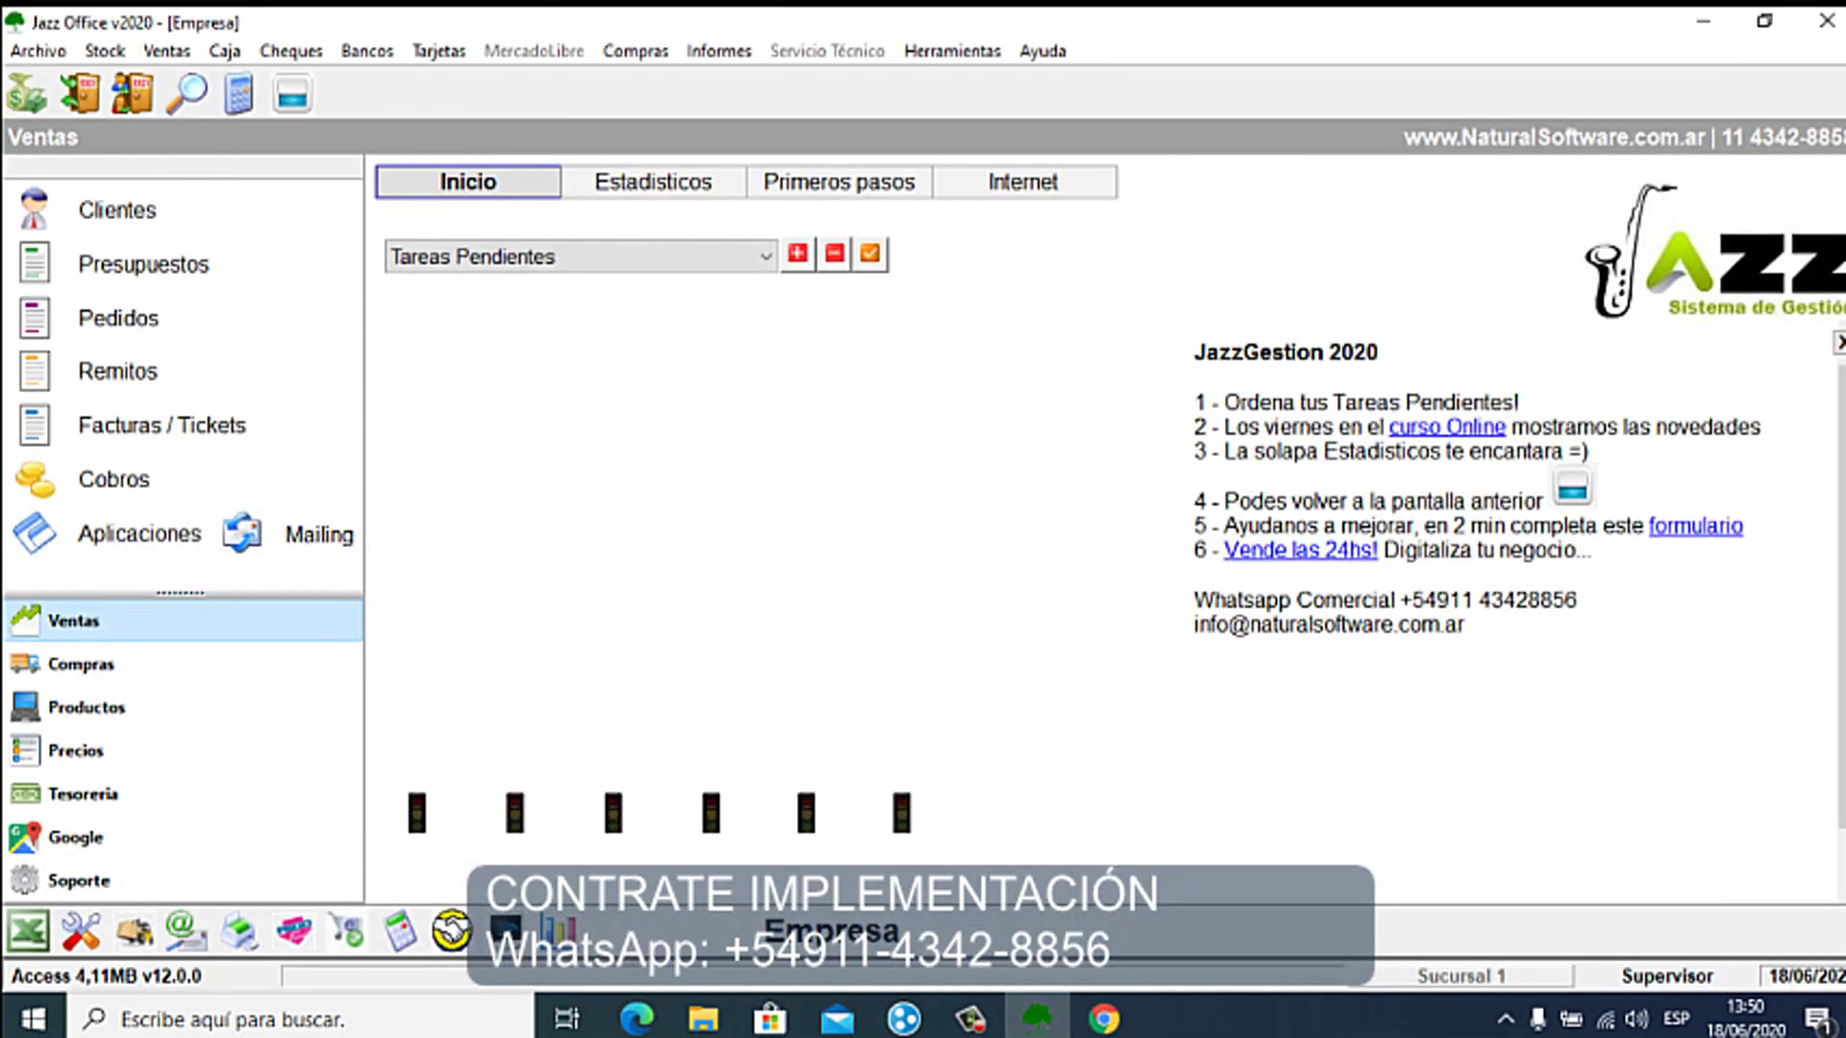